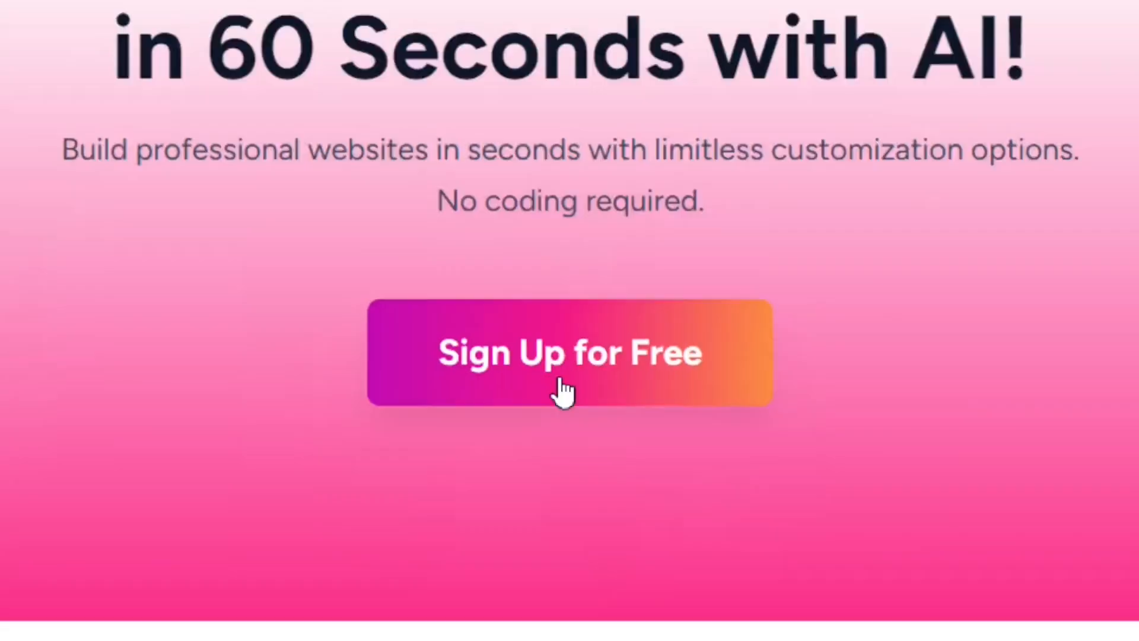
Sign up for a free ZipWP account with the listed Google account and approve the sign-in.
left_click(568, 386)
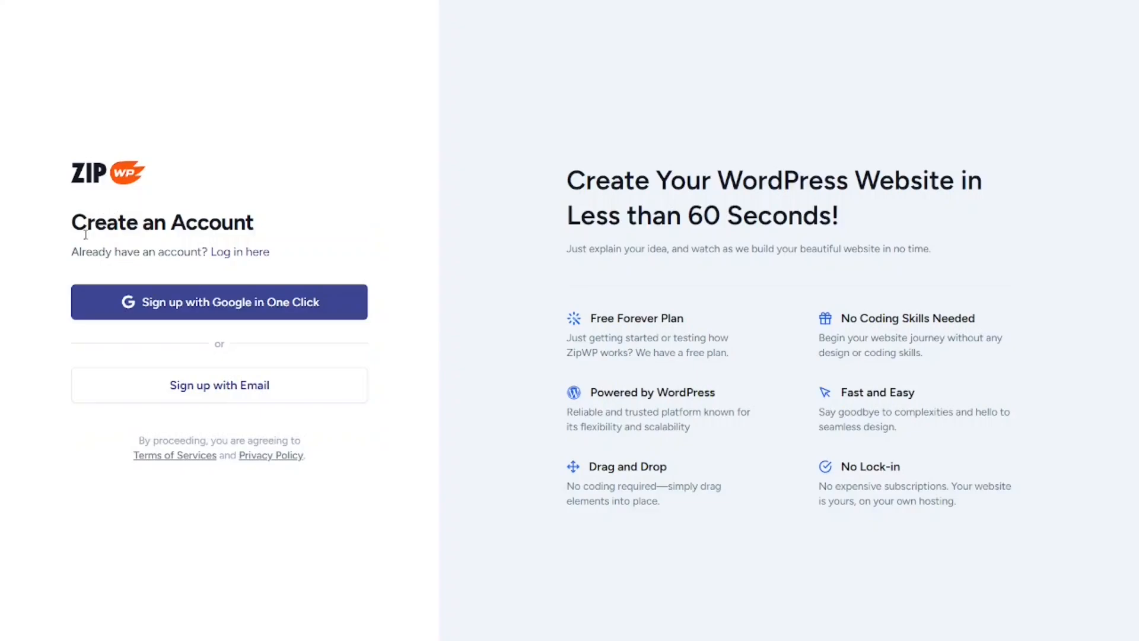
left_click_drag(72, 223, 269, 236)
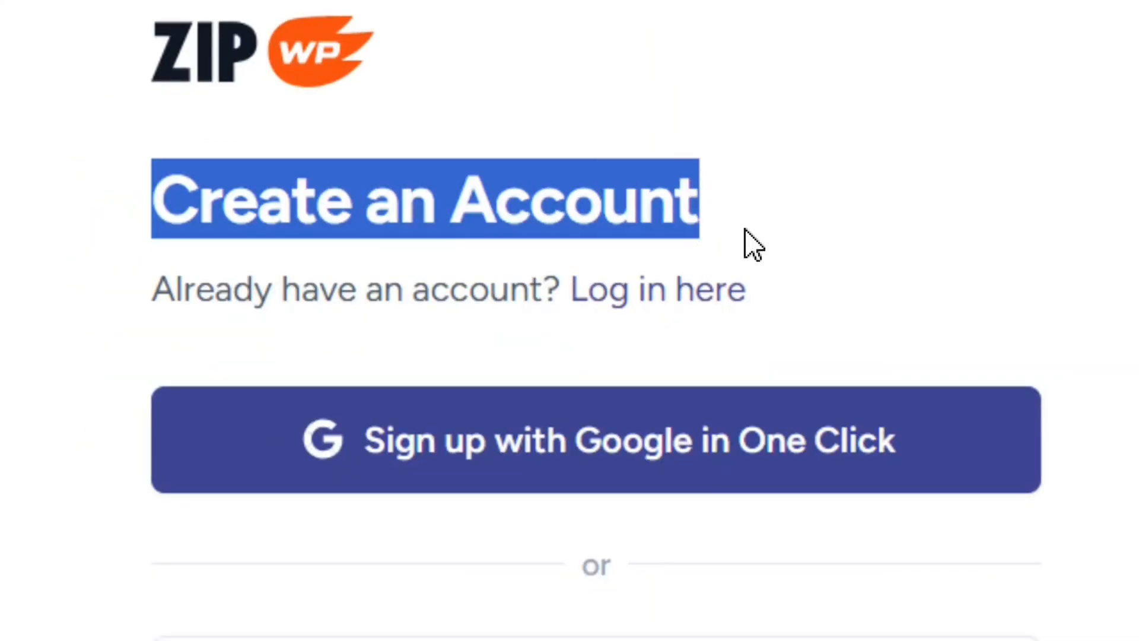
left_click(738, 229)
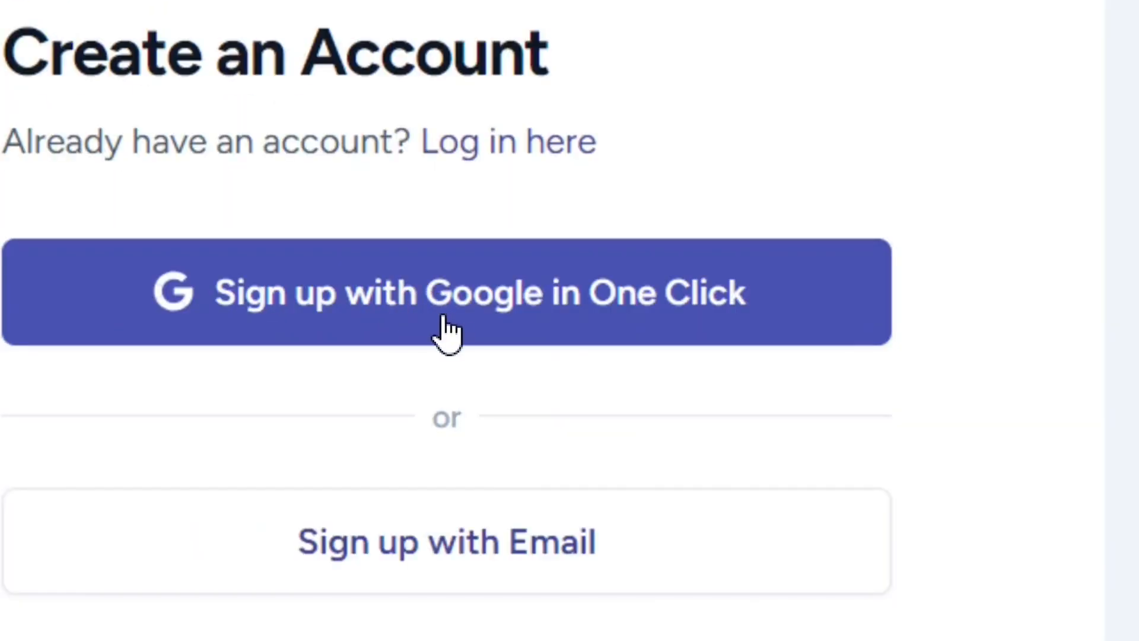
left_click(453, 317)
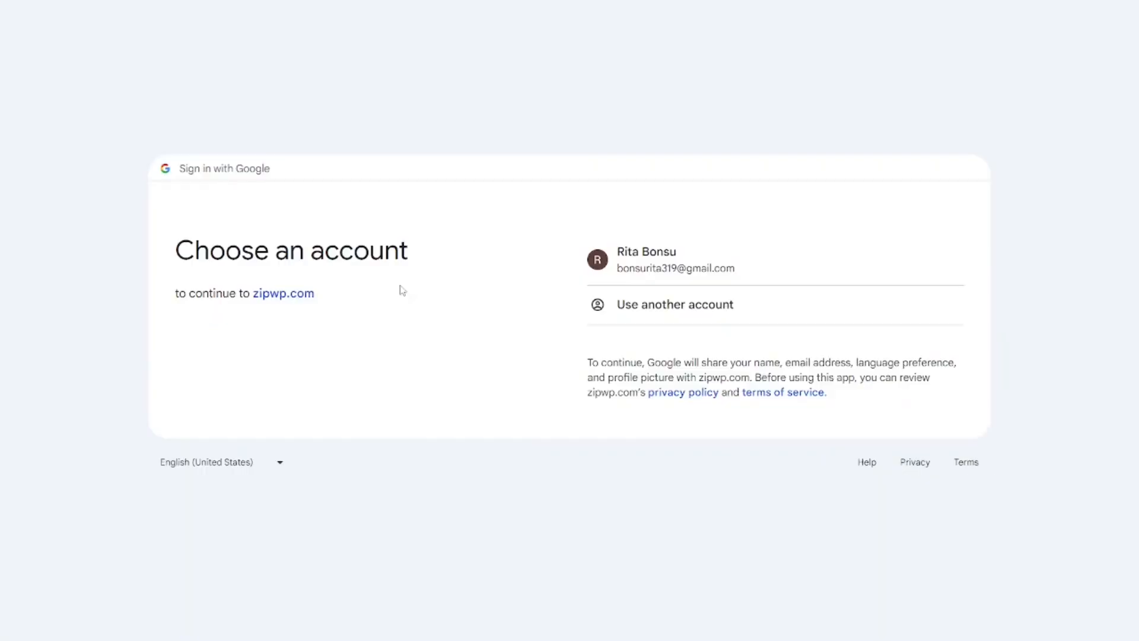
left_click_drag(175, 249, 419, 264)
left_click(403, 265)
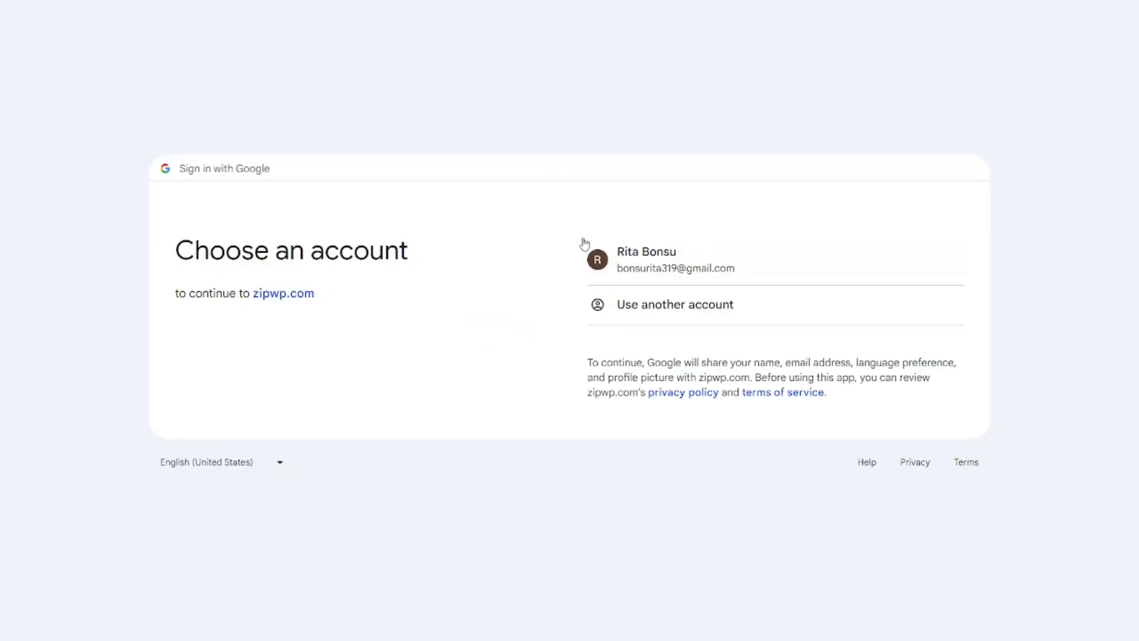
left_click(594, 256)
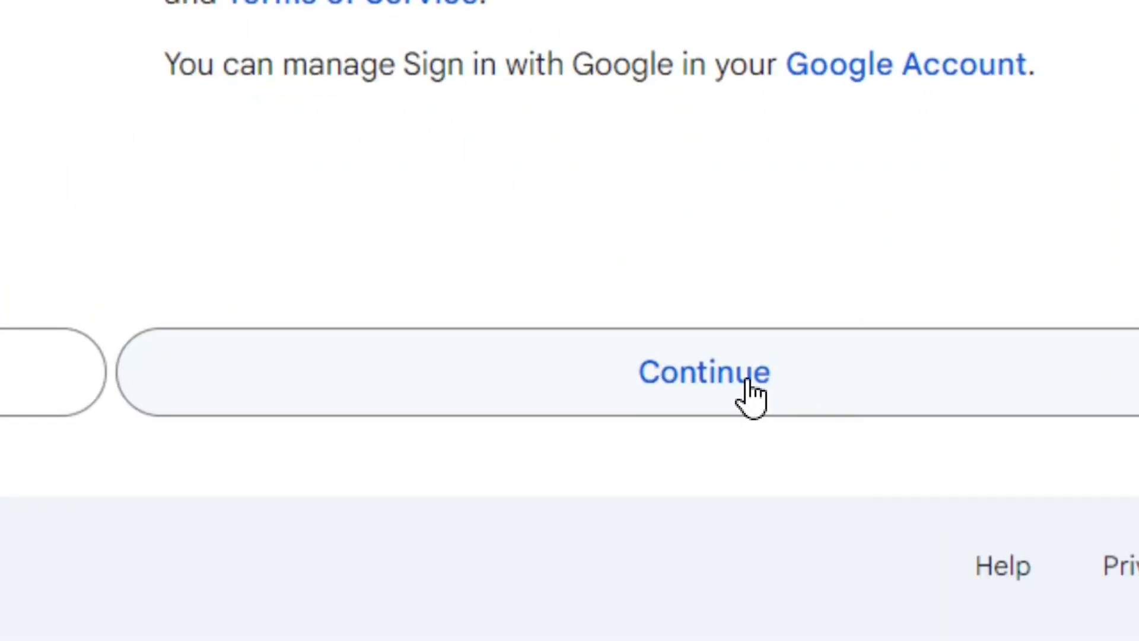
left_click(781, 399)
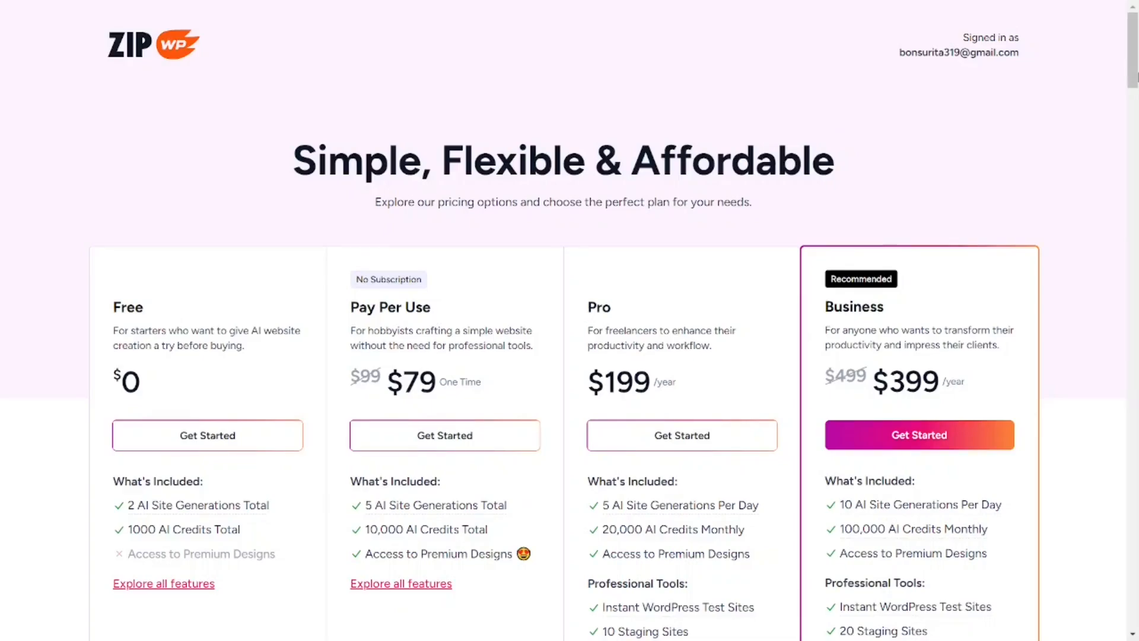
Get started with the Free $0 plan from the pricing options.
scroll(141, 171, "down", 3)
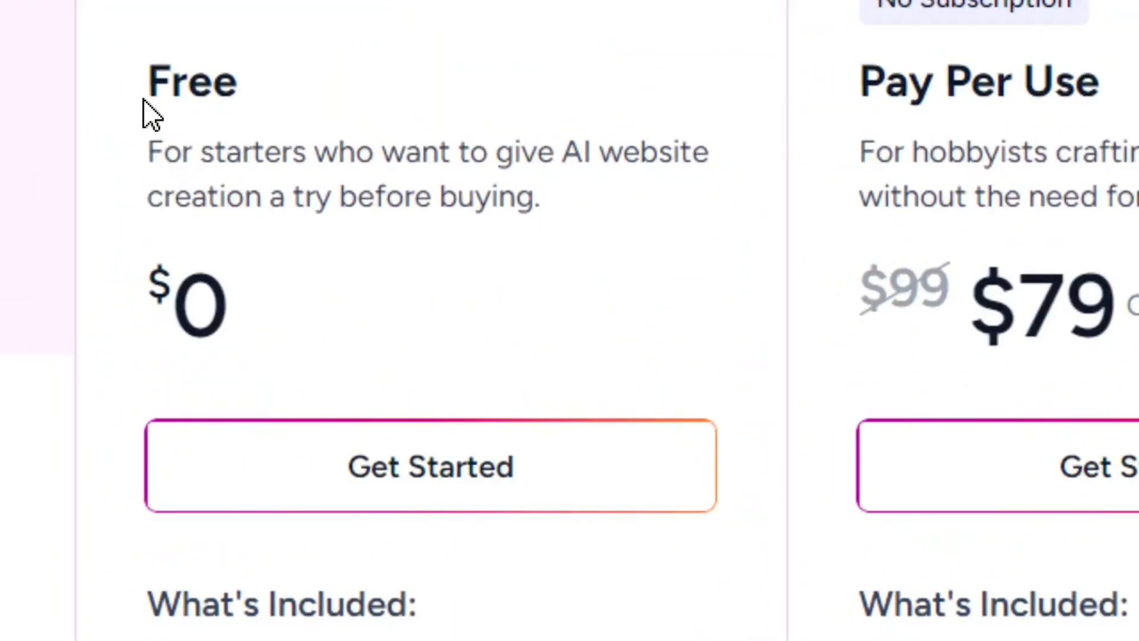
left_click_drag(242, 390, 153, 304)
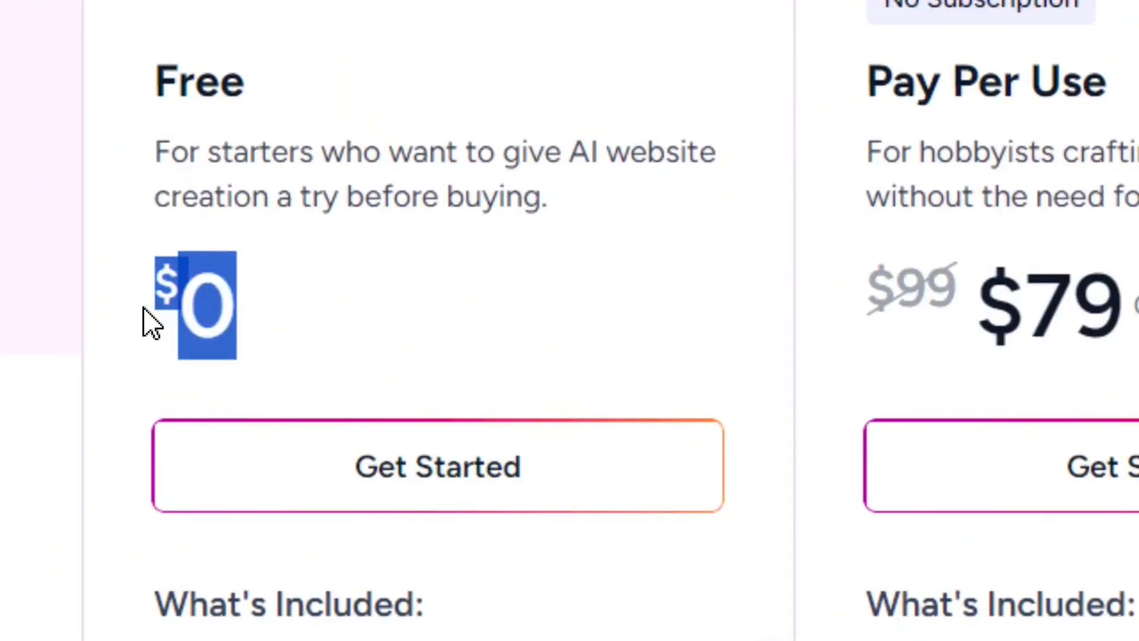
left_click(420, 318)
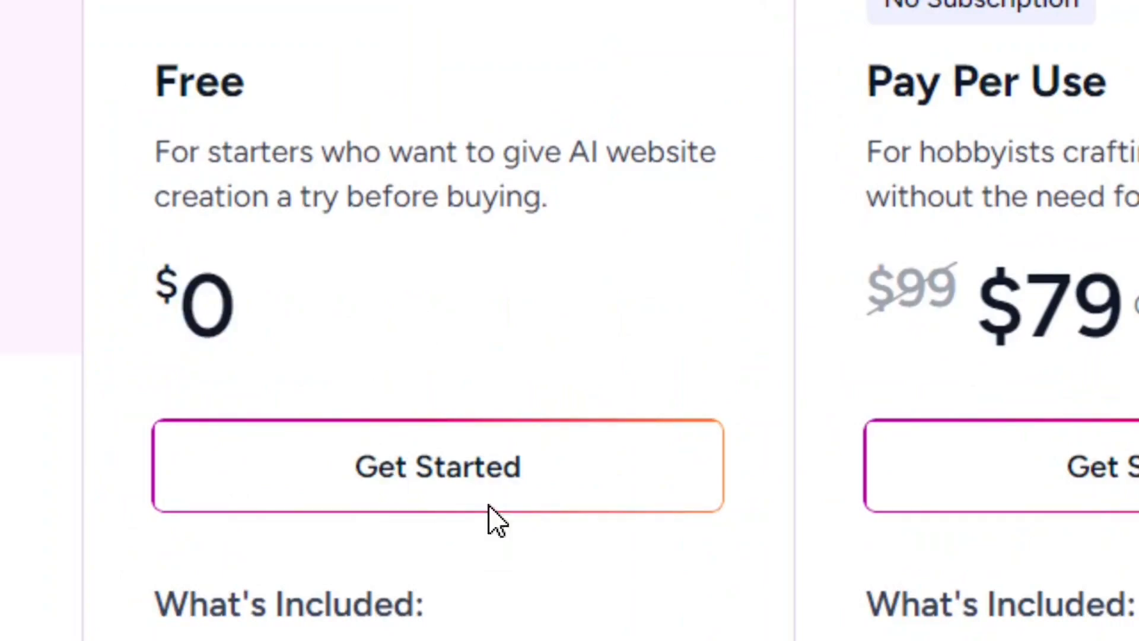
left_click(460, 492)
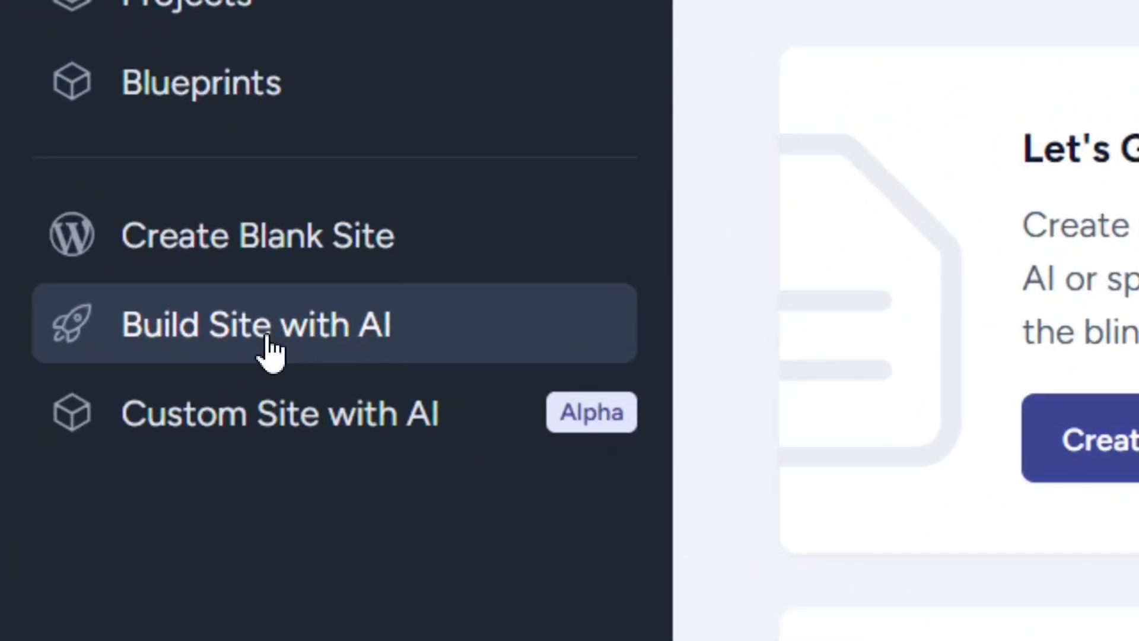
Start a new site built with AI and set what the website is for to Local business.
left_click(269, 350)
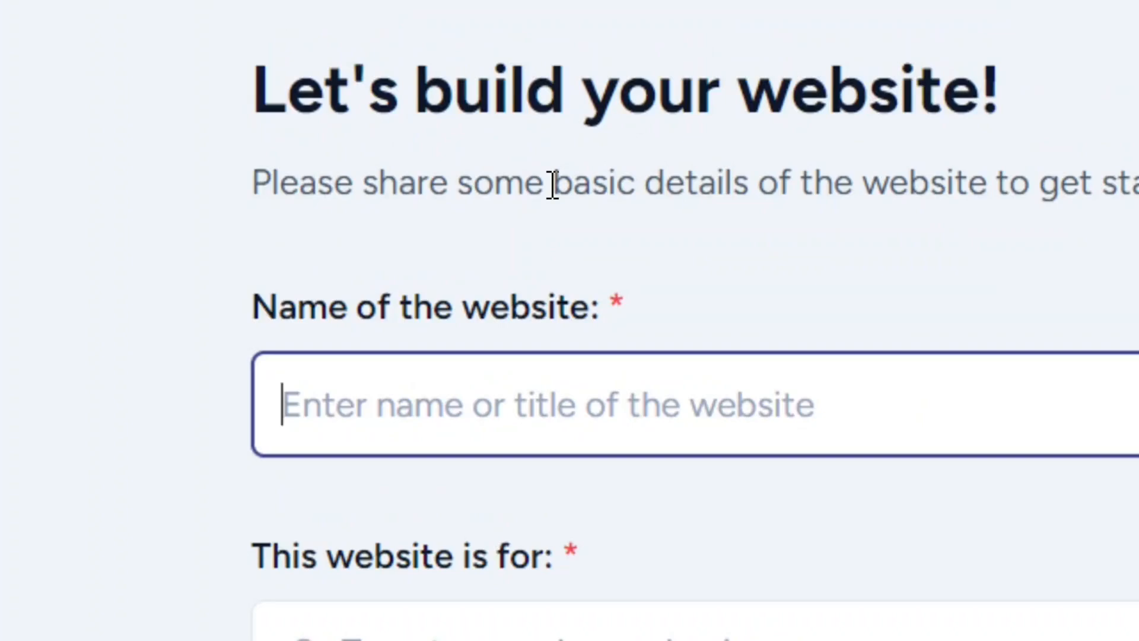
left_click_drag(552, 185, 783, 197)
left_click(737, 259)
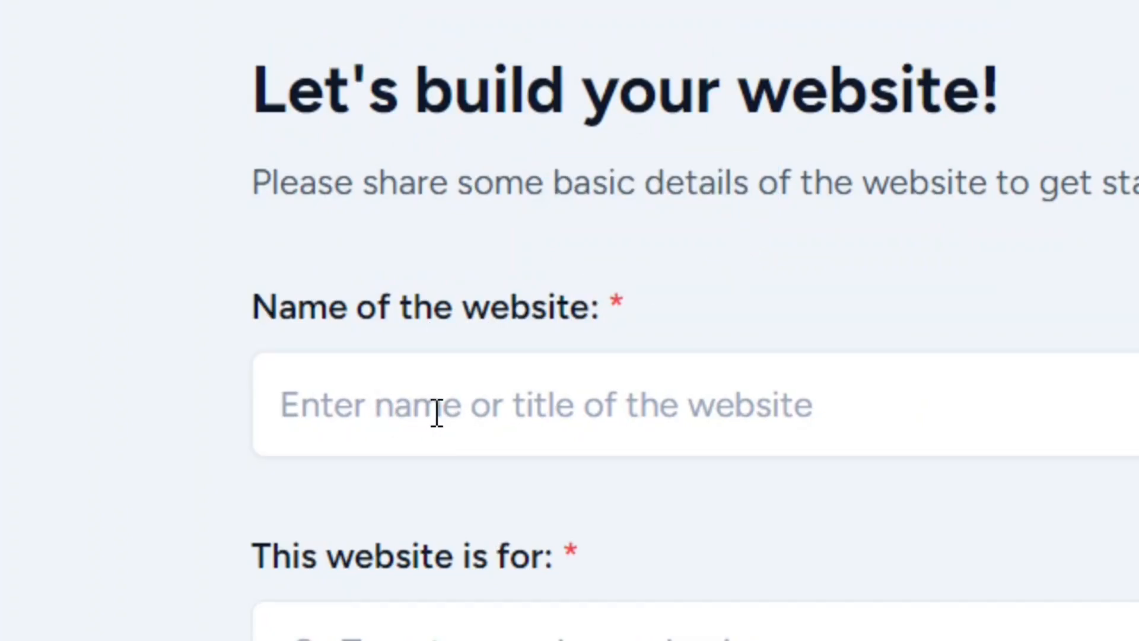
left_click(488, 419)
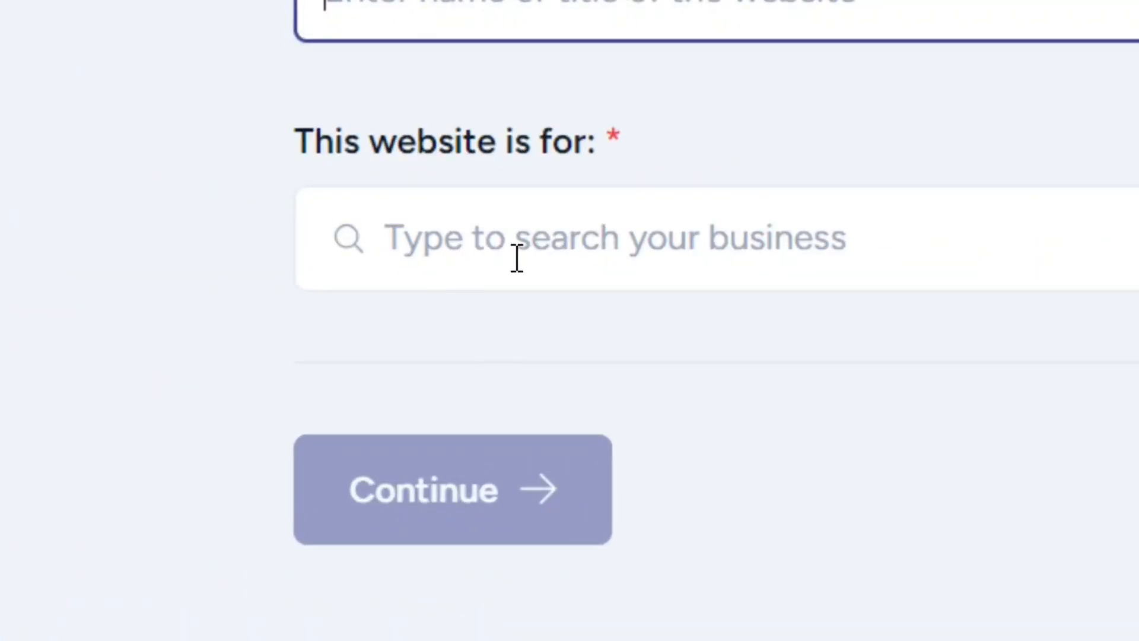
left_click(536, 249)
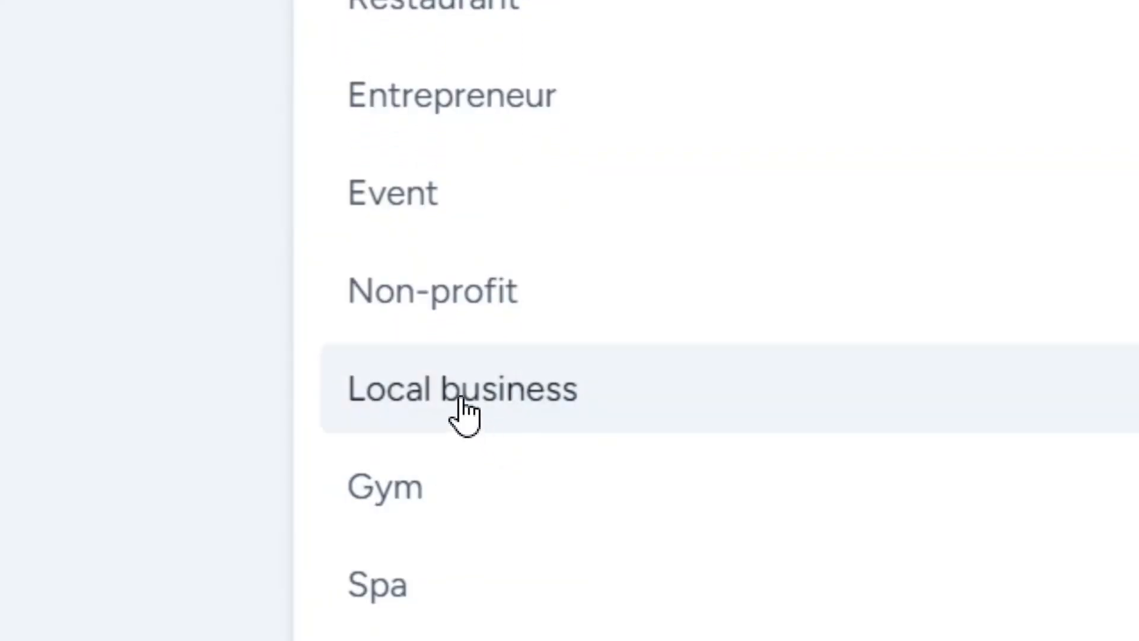
left_click(460, 316)
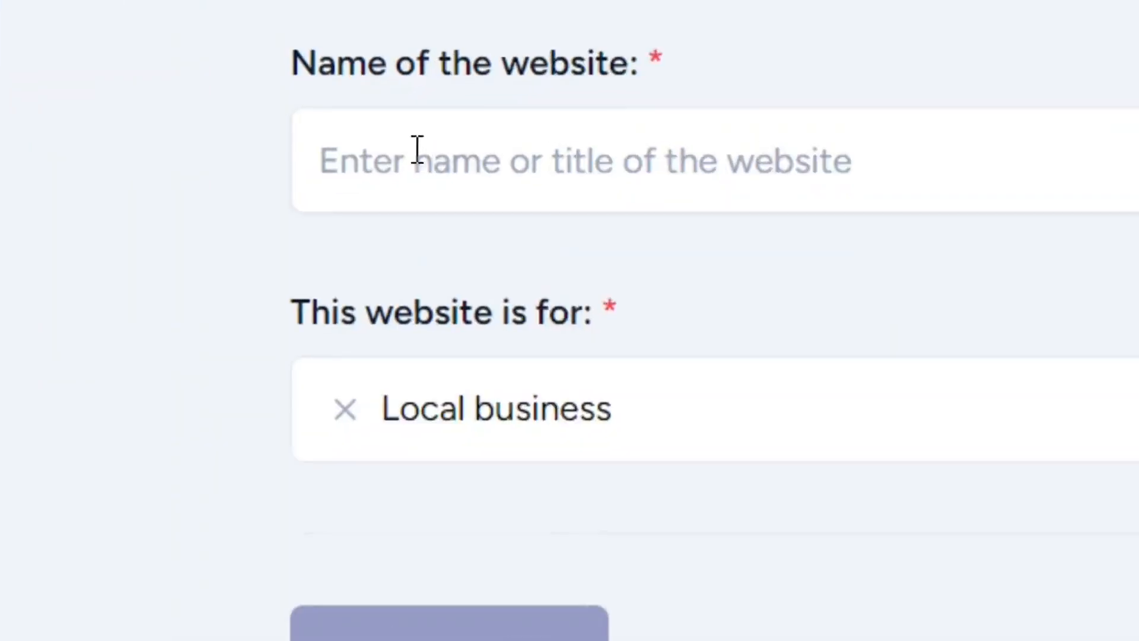
Name the website "Bernice Real Estate Agent" and continue to the business description.
left_click(432, 150)
type("Bernice Real Estate Agent")
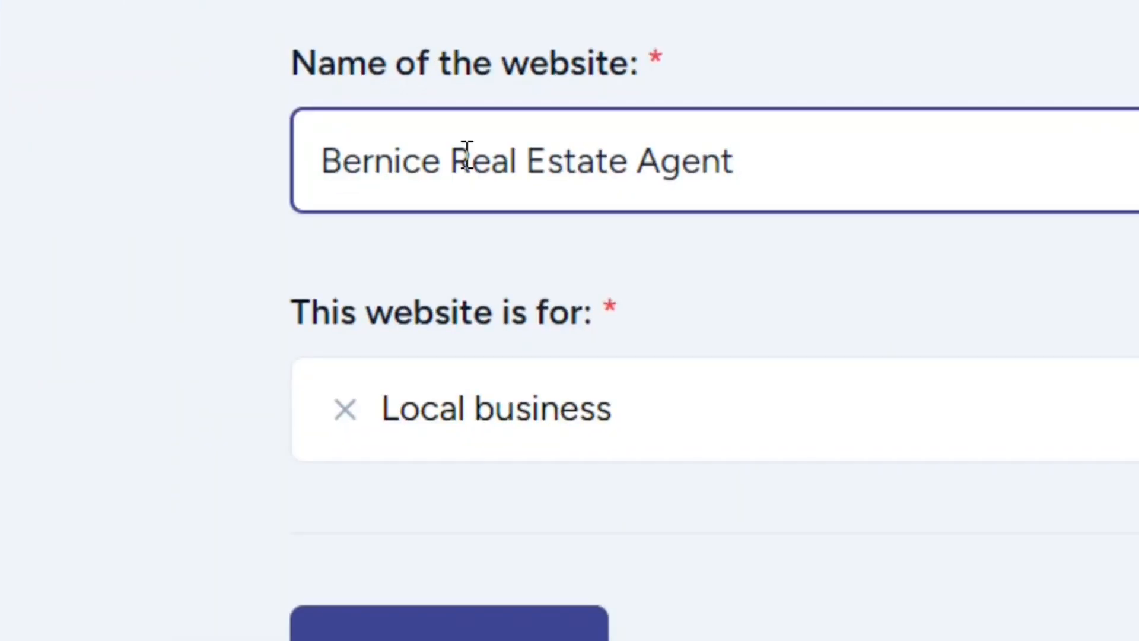
left_click_drag(755, 160, 243, 199)
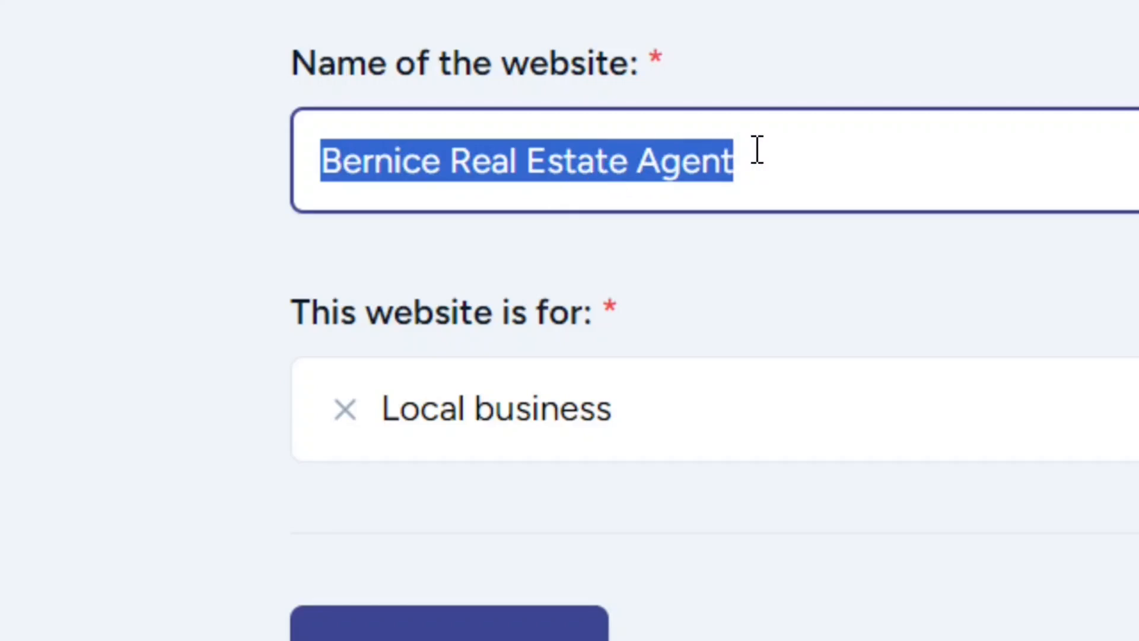
left_click(757, 150)
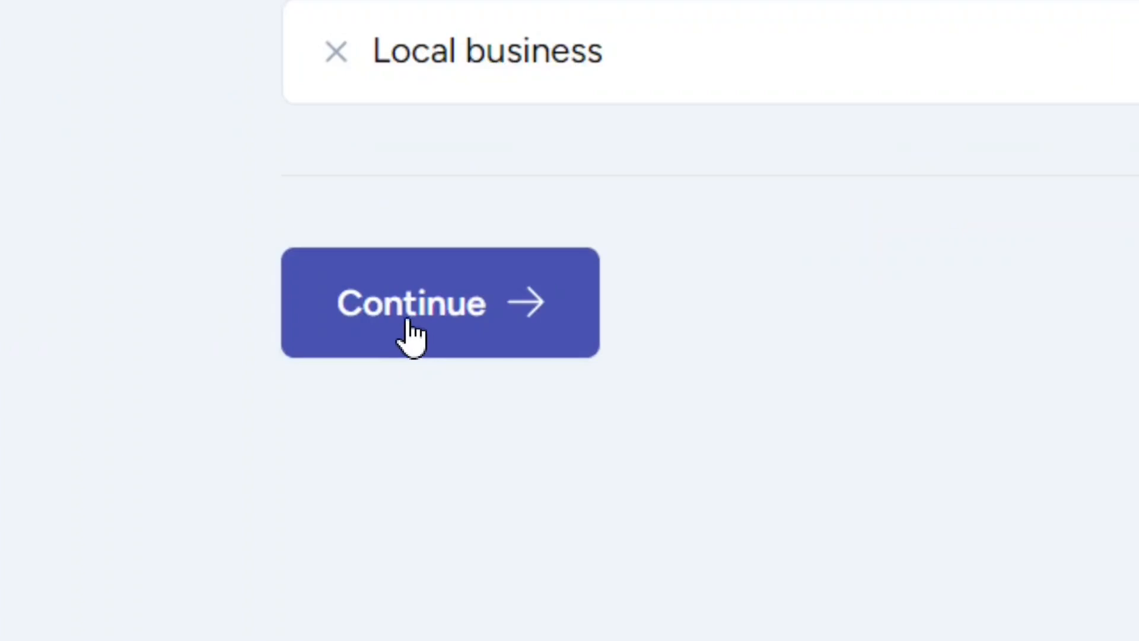
left_click(418, 330)
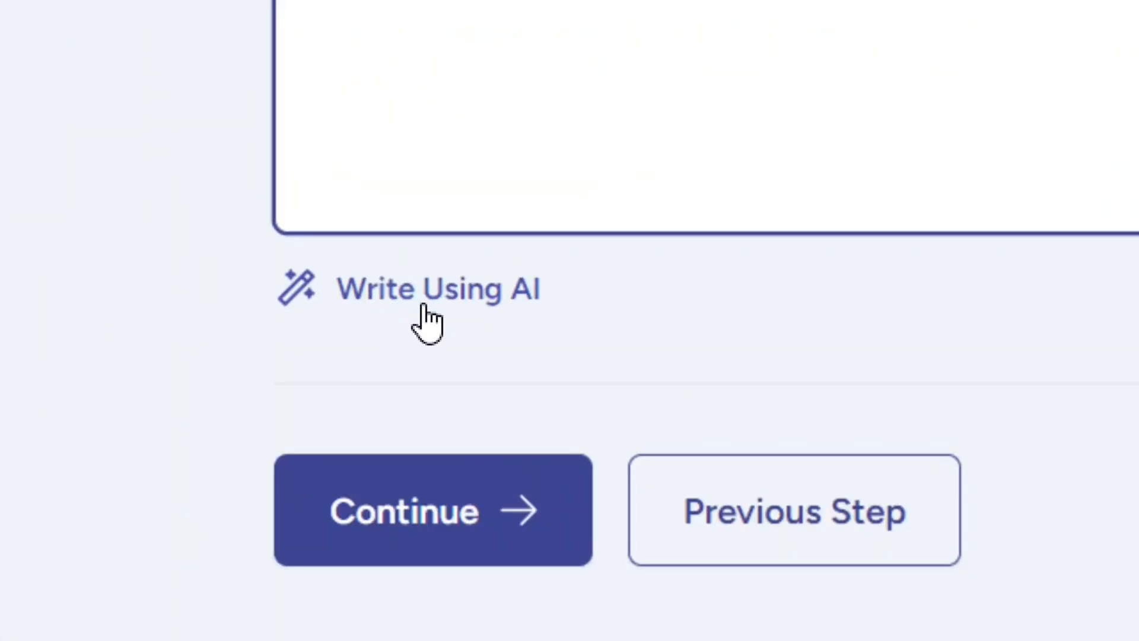
Write the business description using AI, change the last digit of the opening year to 2, and continue.
left_click(423, 321)
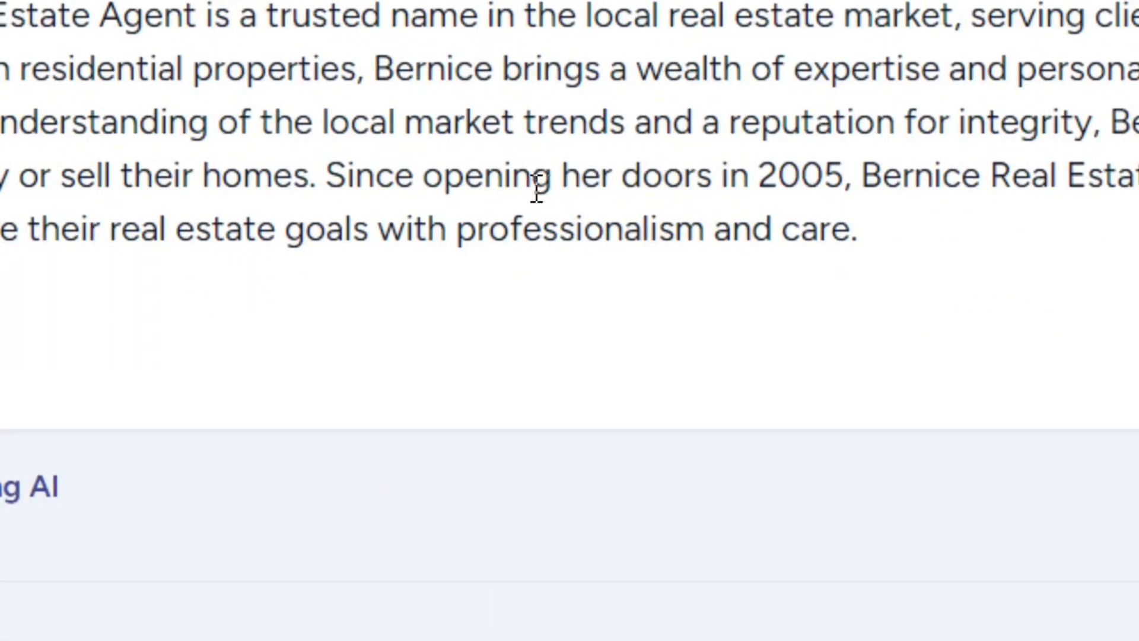
left_click_drag(329, 181, 854, 163)
left_click(850, 178)
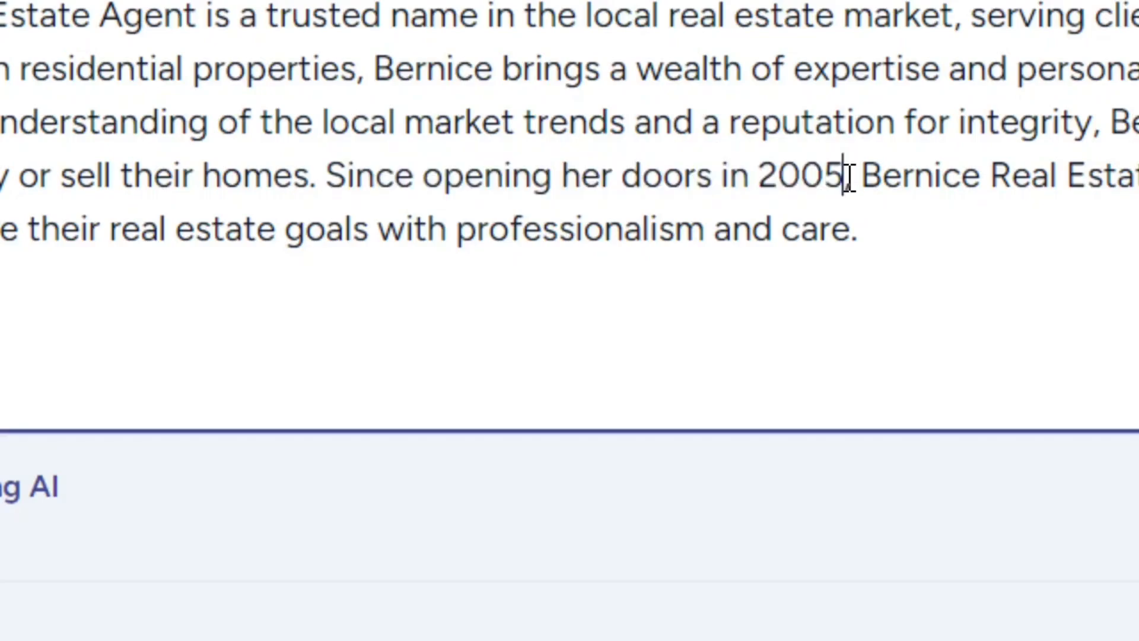
key("BackSpace")
type("2")
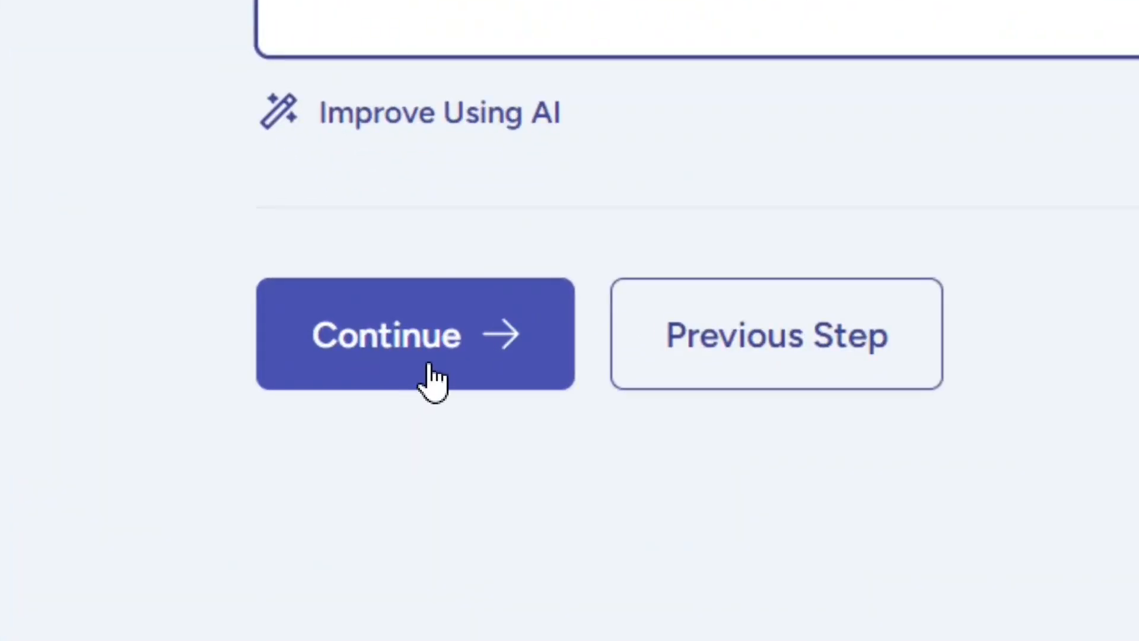
left_click(430, 373)
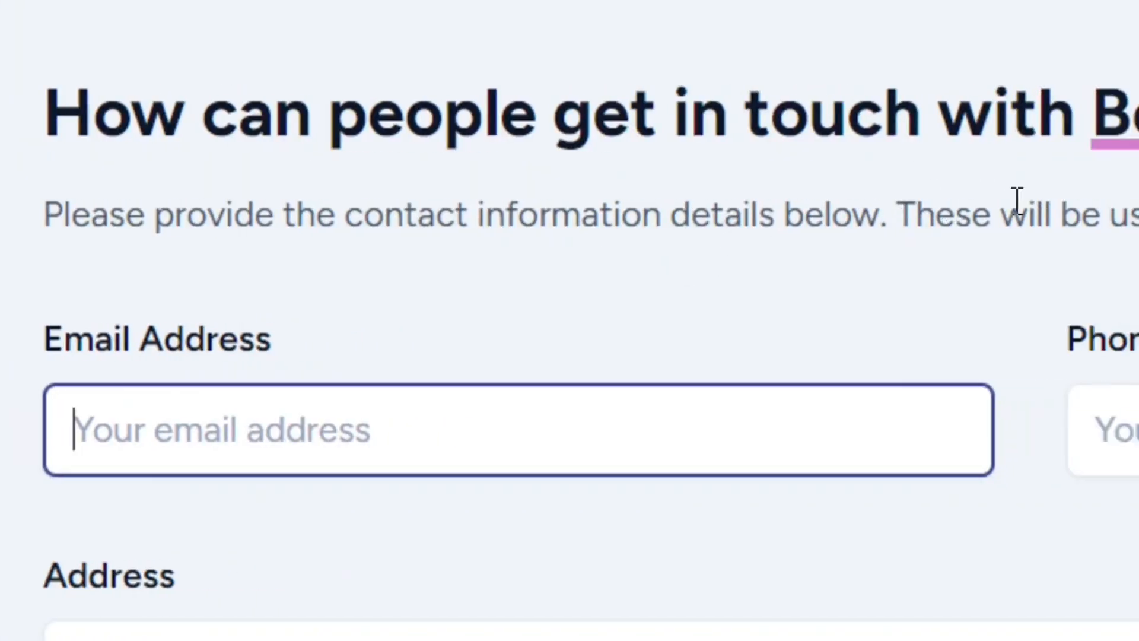
Skip the contact information step, leaving the email, phone number, address and social media empty.
left_click_drag(474, 84, 536, 85)
left_click_drag(460, 221, 803, 234)
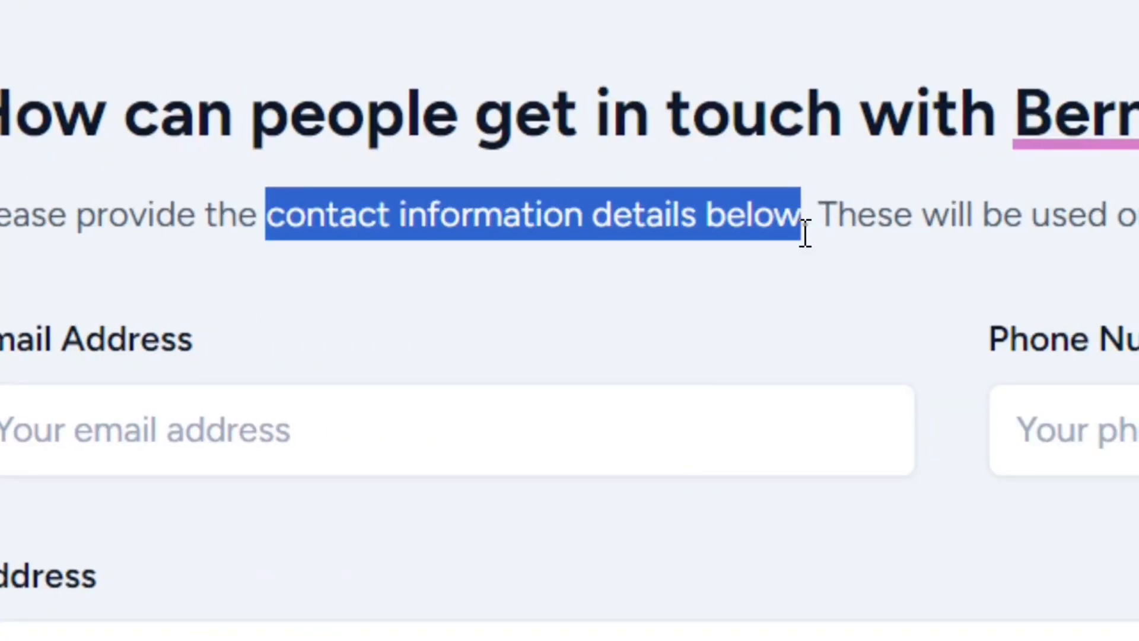
left_click(637, 317)
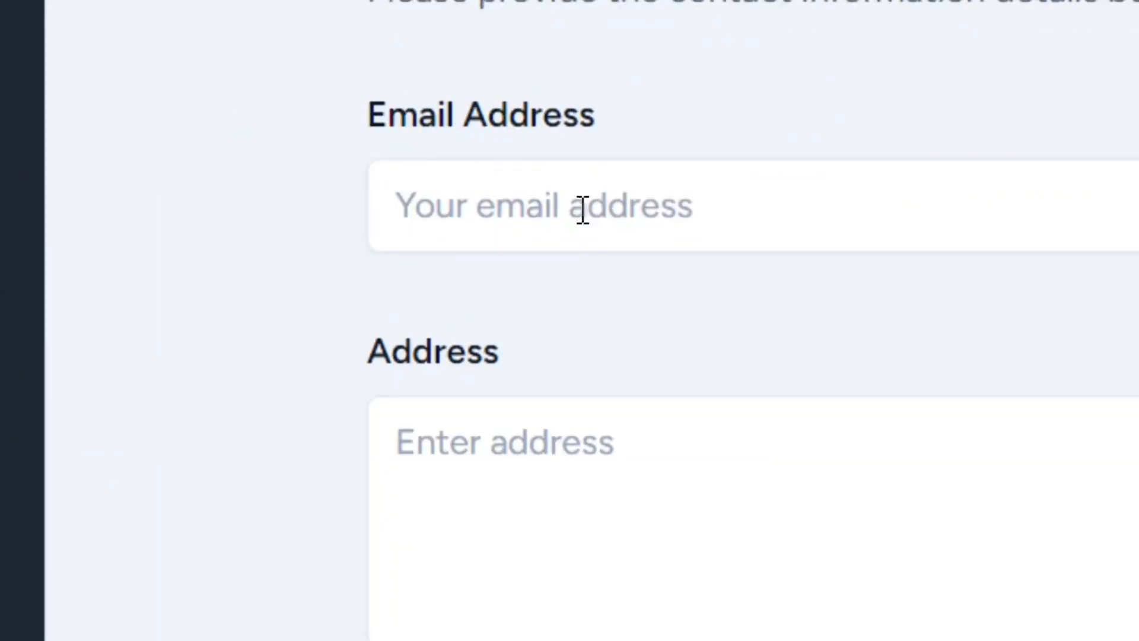
left_click(620, 205)
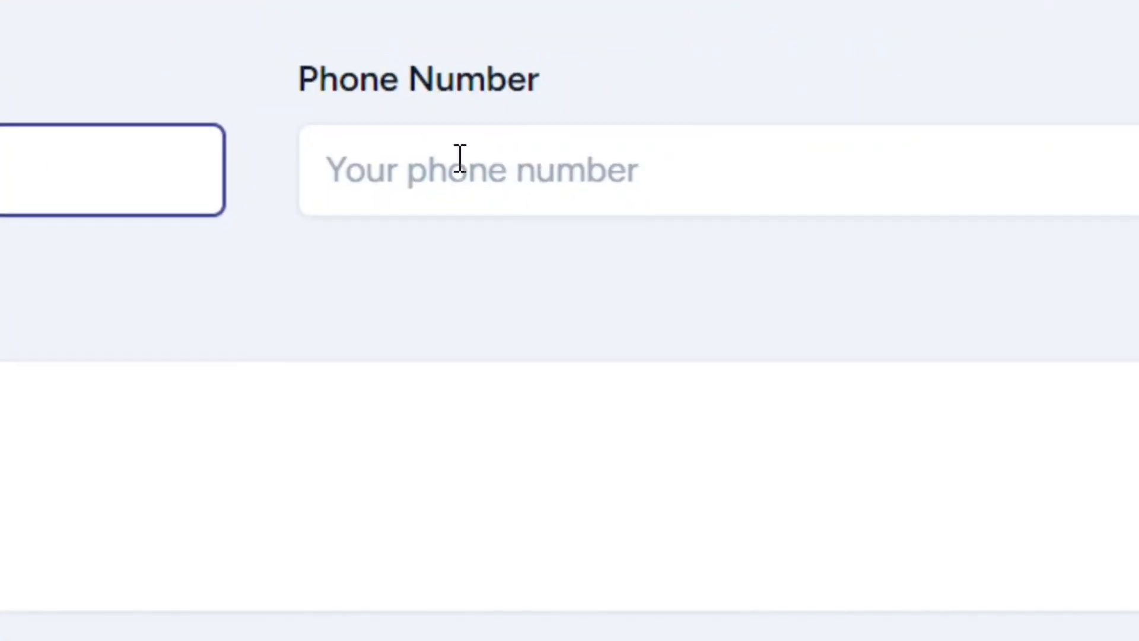
left_click(533, 172)
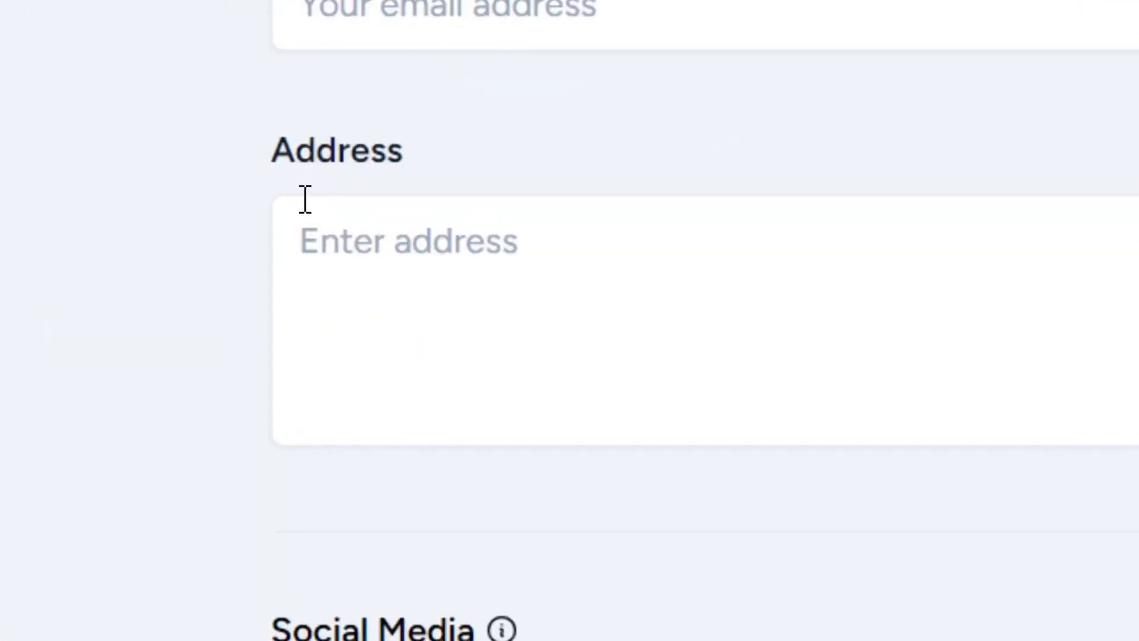
left_click(415, 289)
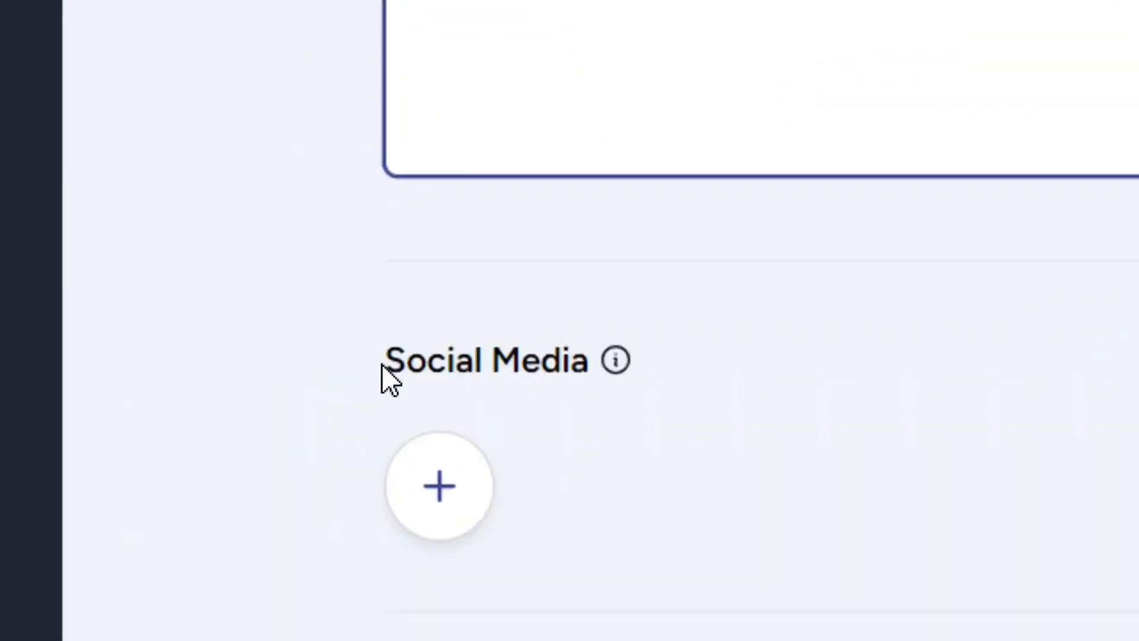
left_click_drag(372, 365, 442, 375)
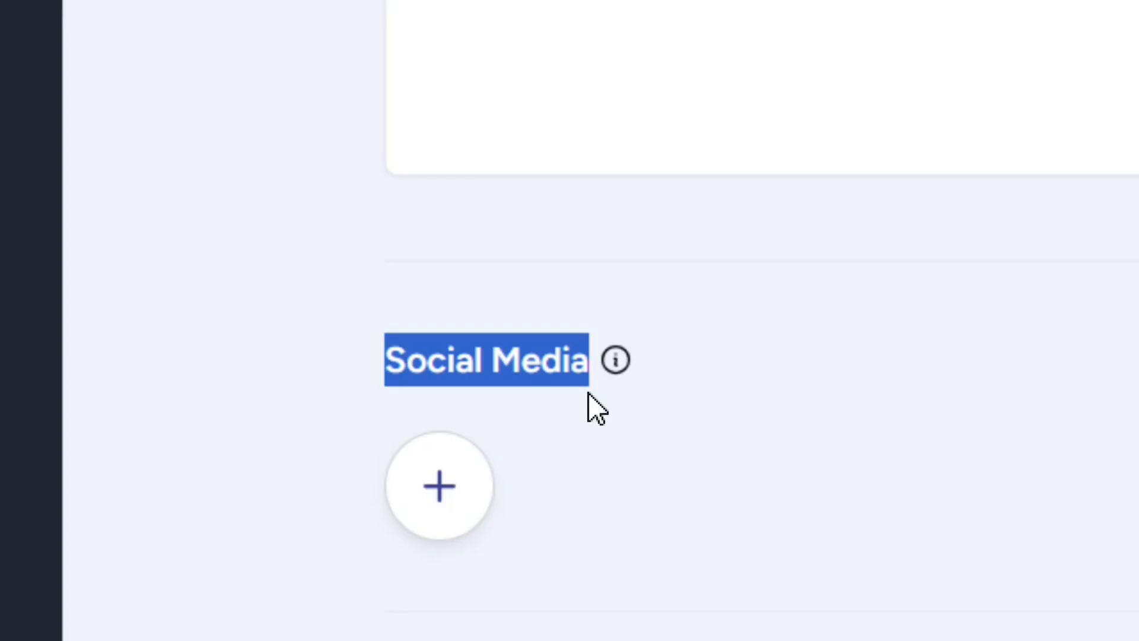
left_click(440, 505)
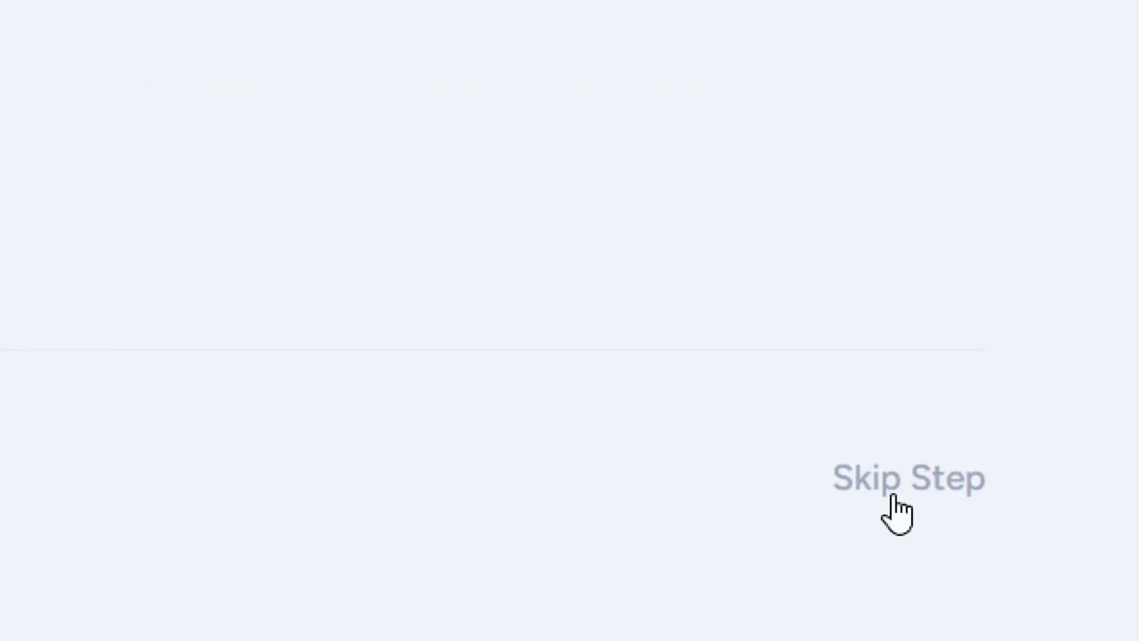
left_click(923, 486)
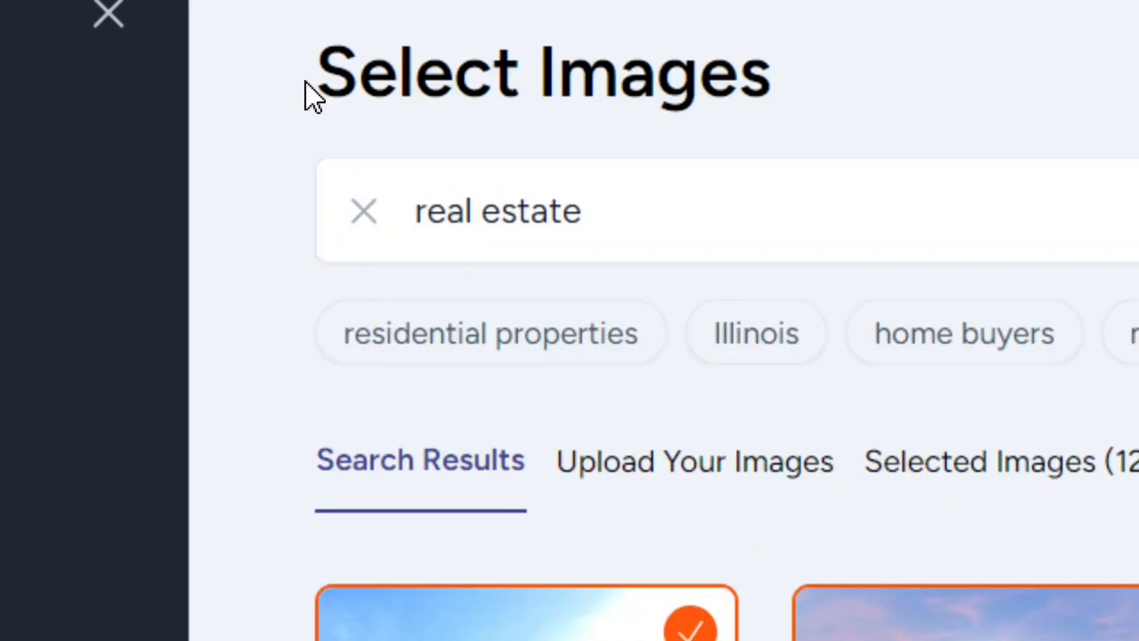
Review the real estate images already selected for the website.
left_click_drag(306, 60, 465, 64)
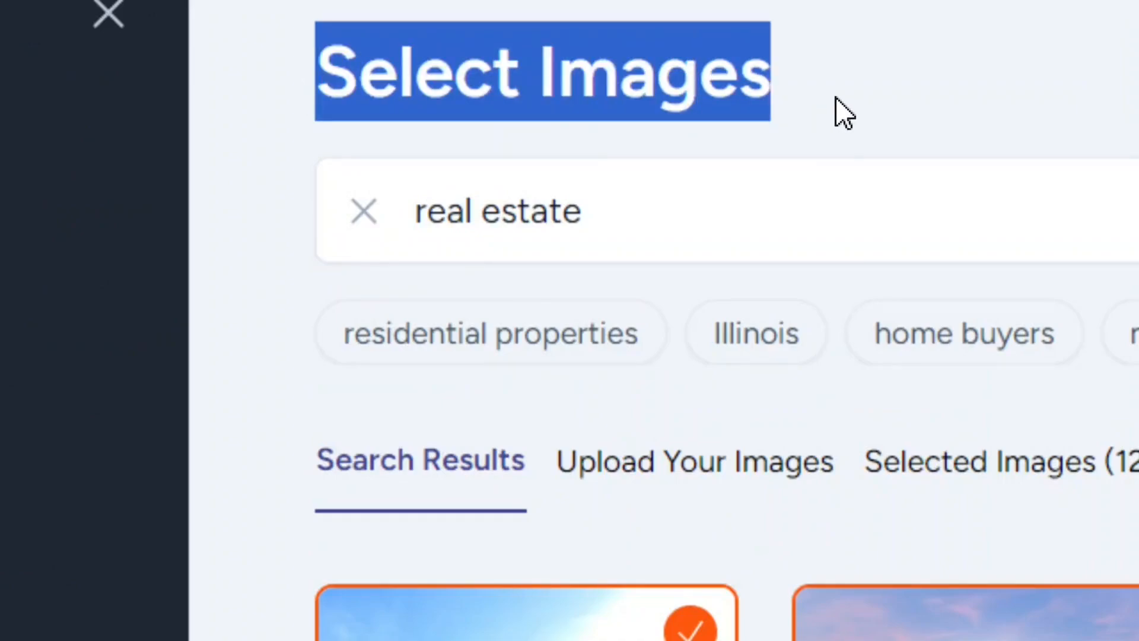
left_click(820, 107)
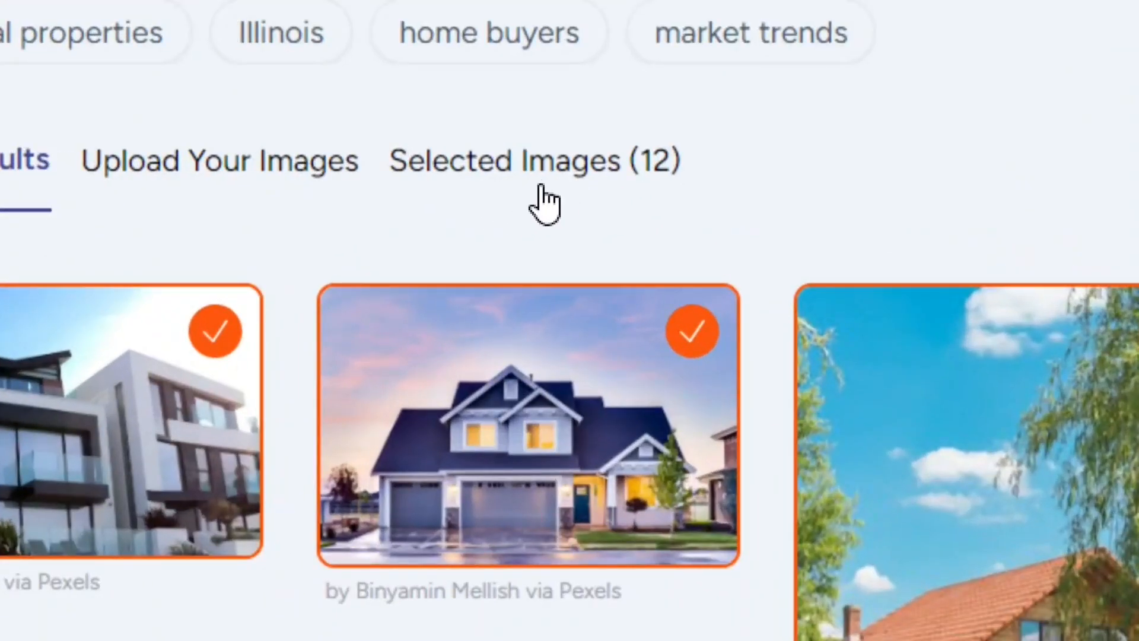
left_click(536, 189)
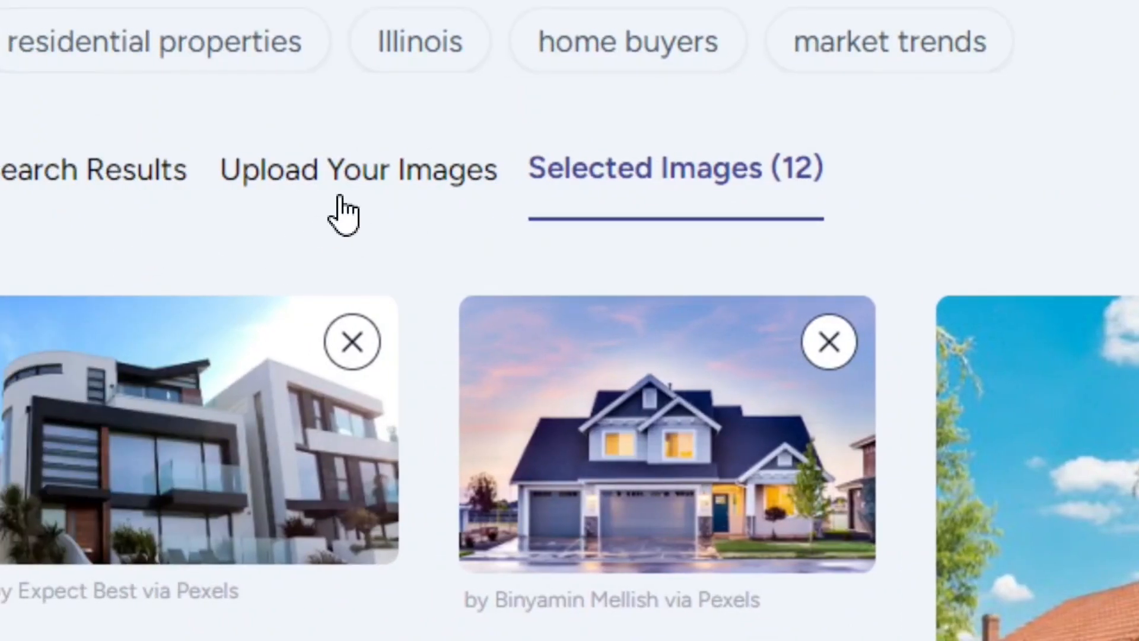
Check the image upload and search results views, then continue to the design stage with the selected images.
left_click(344, 205)
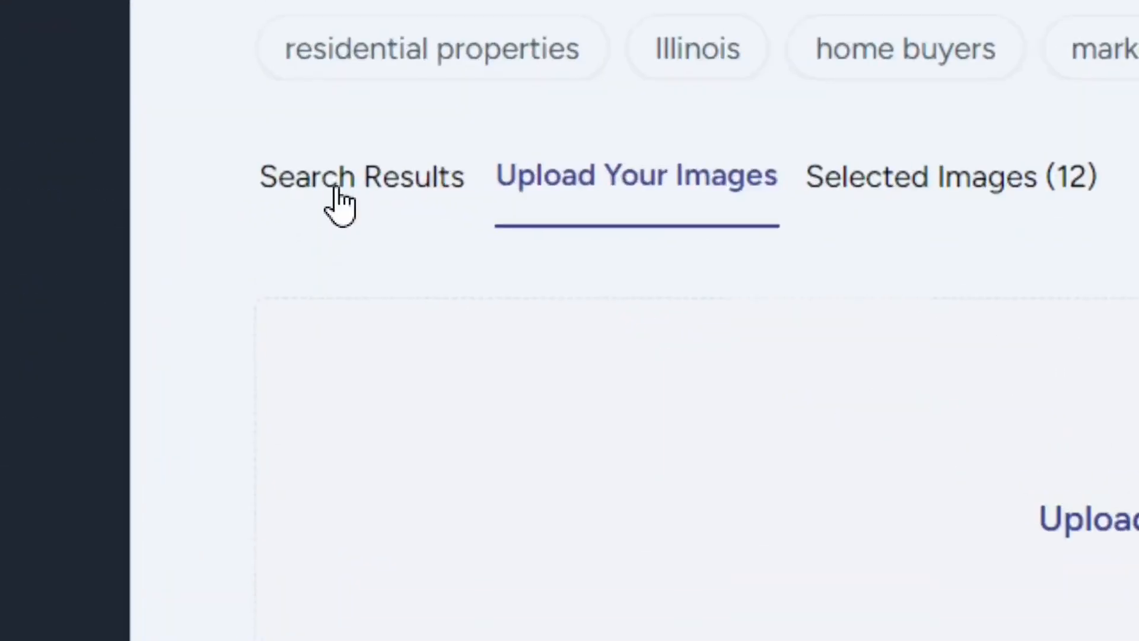
left_click(321, 195)
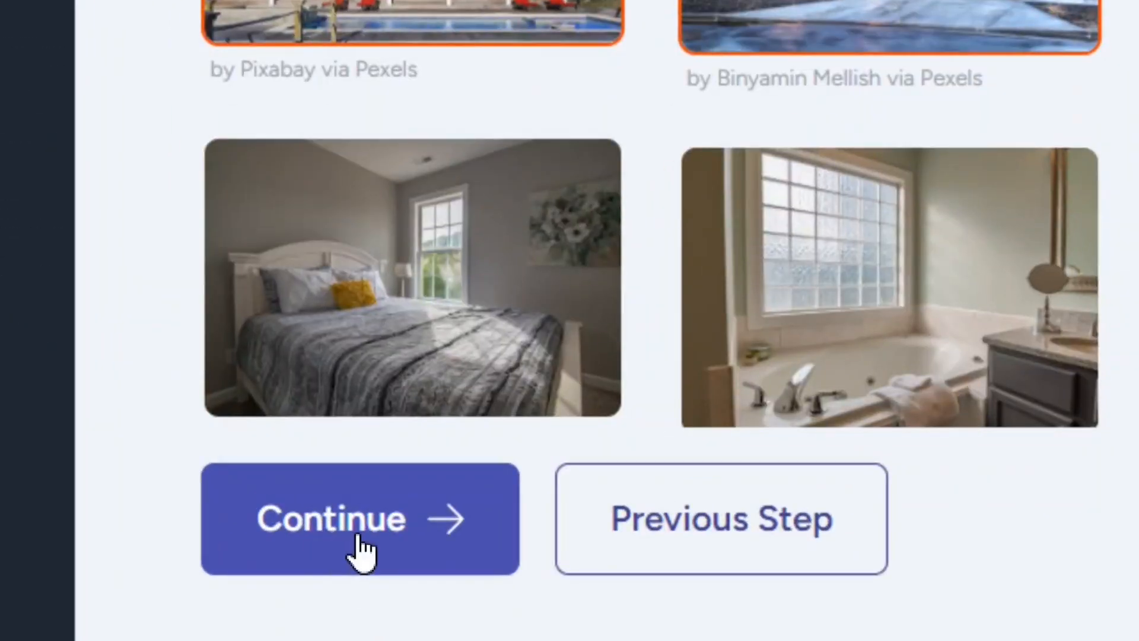
left_click(358, 605)
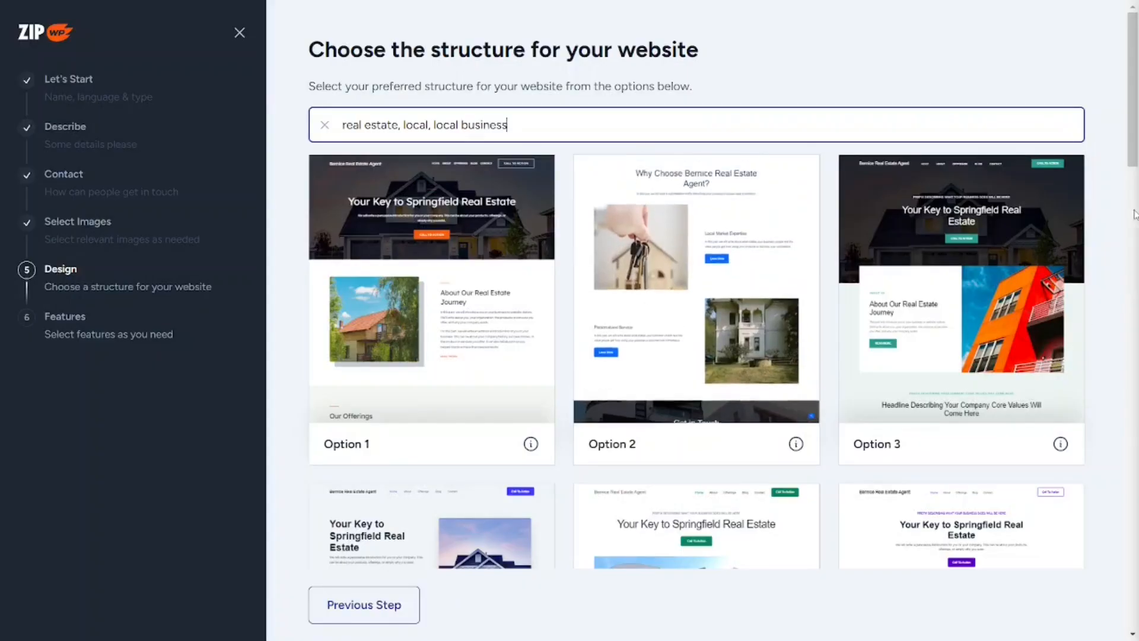
Browse the website structures, choose Option 16, and continue with its Lexend & DM Sans fonts and Original color palette.
scroll(787, 348, "down", 6)
scroll(432, 332, "down", 10)
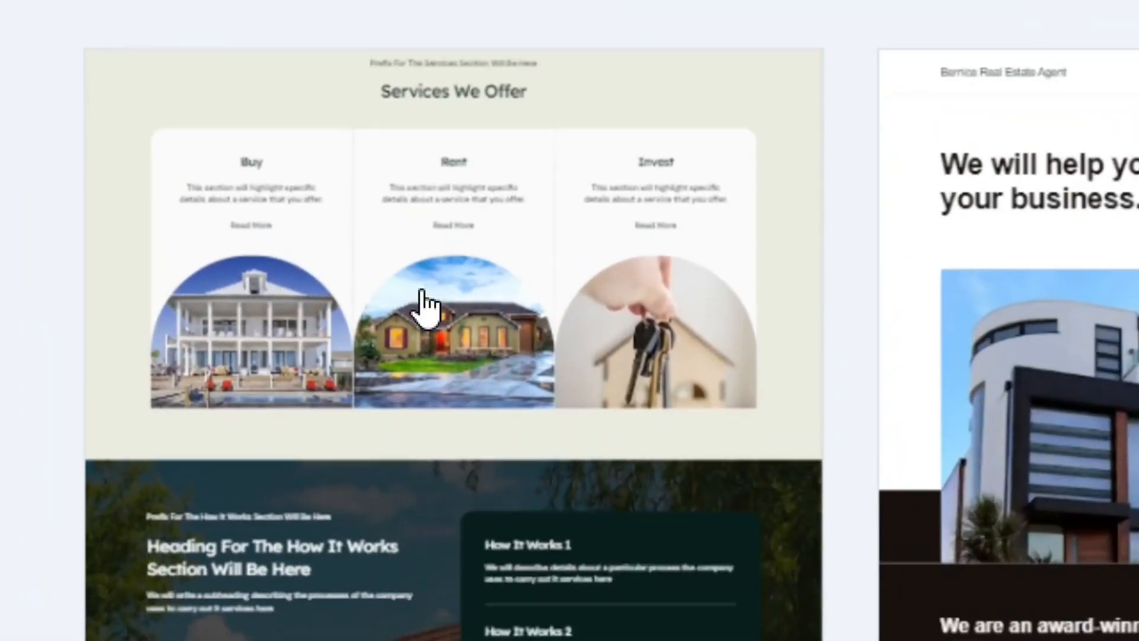
scroll(436, 564, "down", 1)
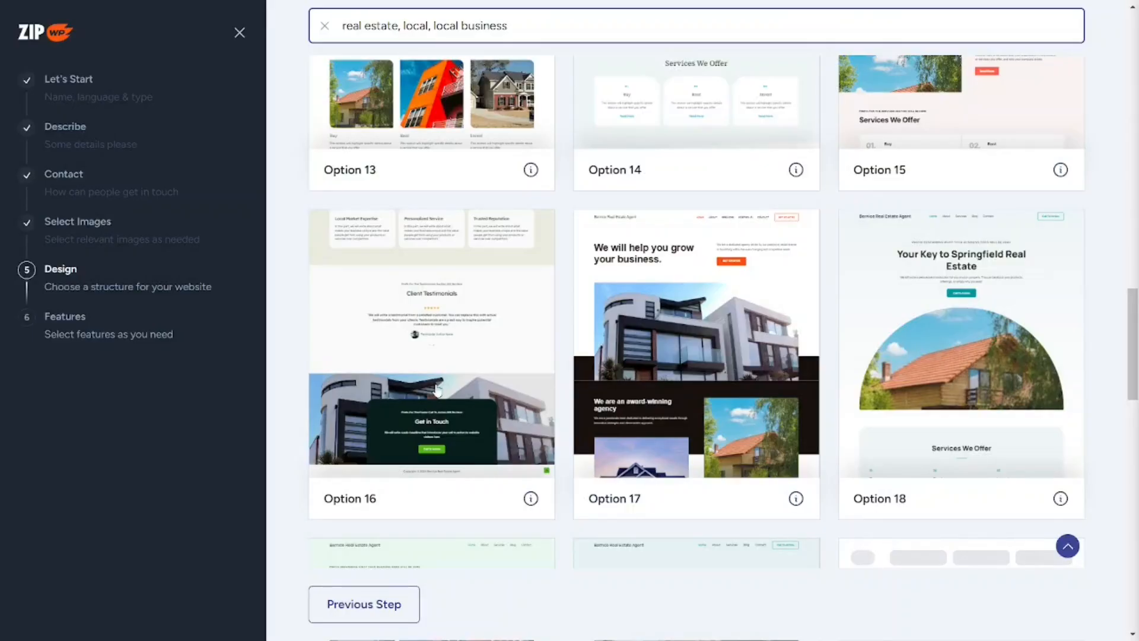
left_click(431, 391)
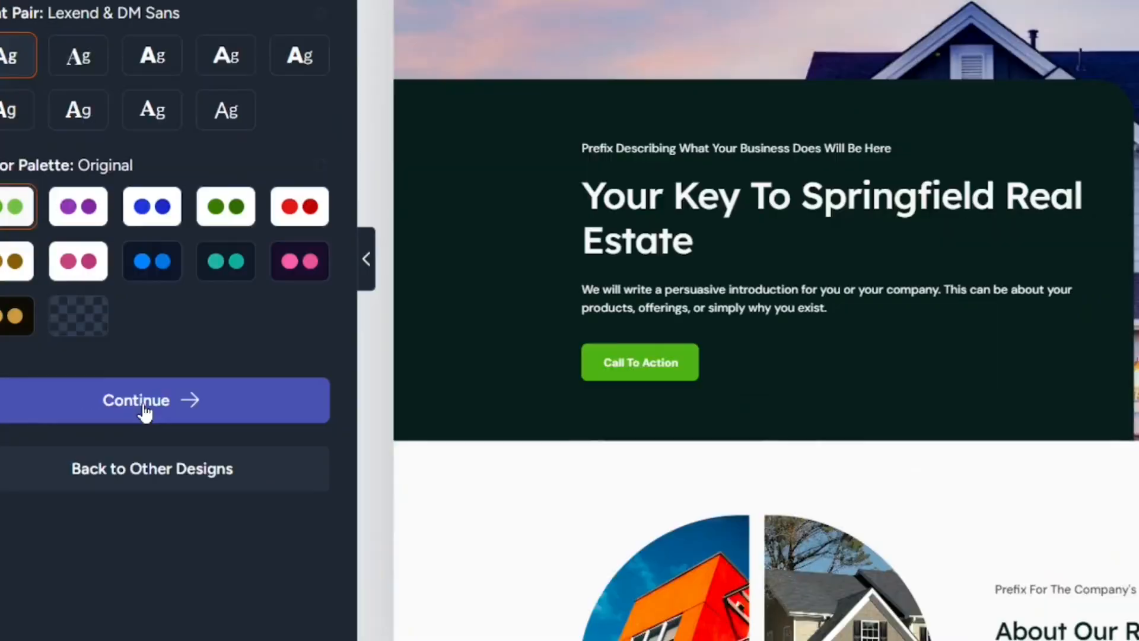
left_click(233, 396)
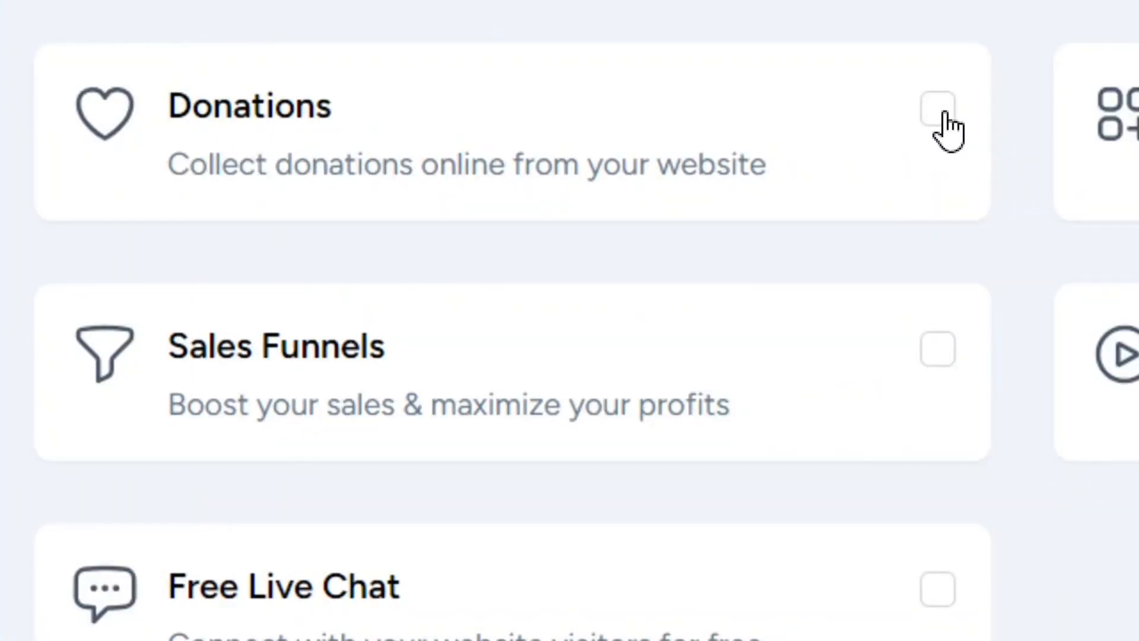
Leave Donations and the other optional features unselected, skip the features stage, and start building the website.
left_click(675, 129)
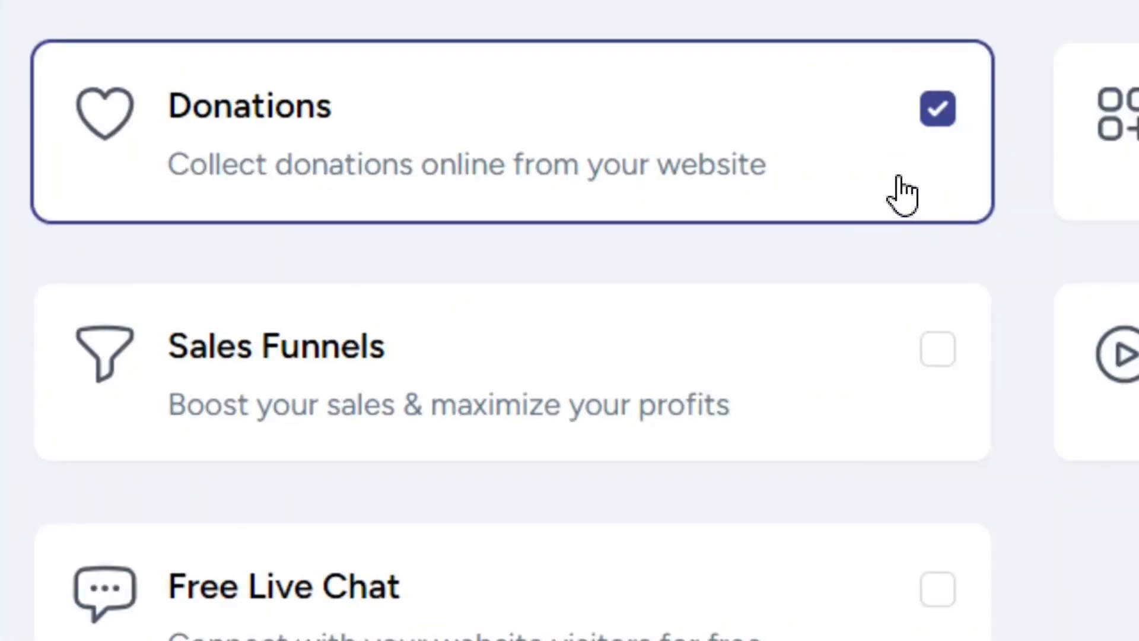
left_click(937, 108)
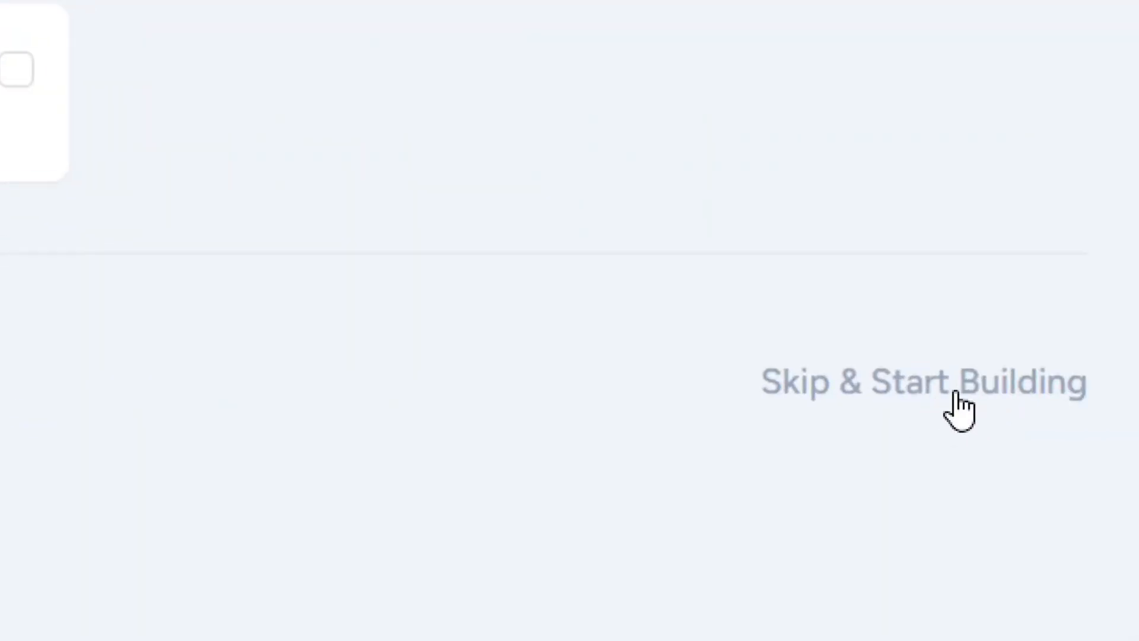
left_click(955, 393)
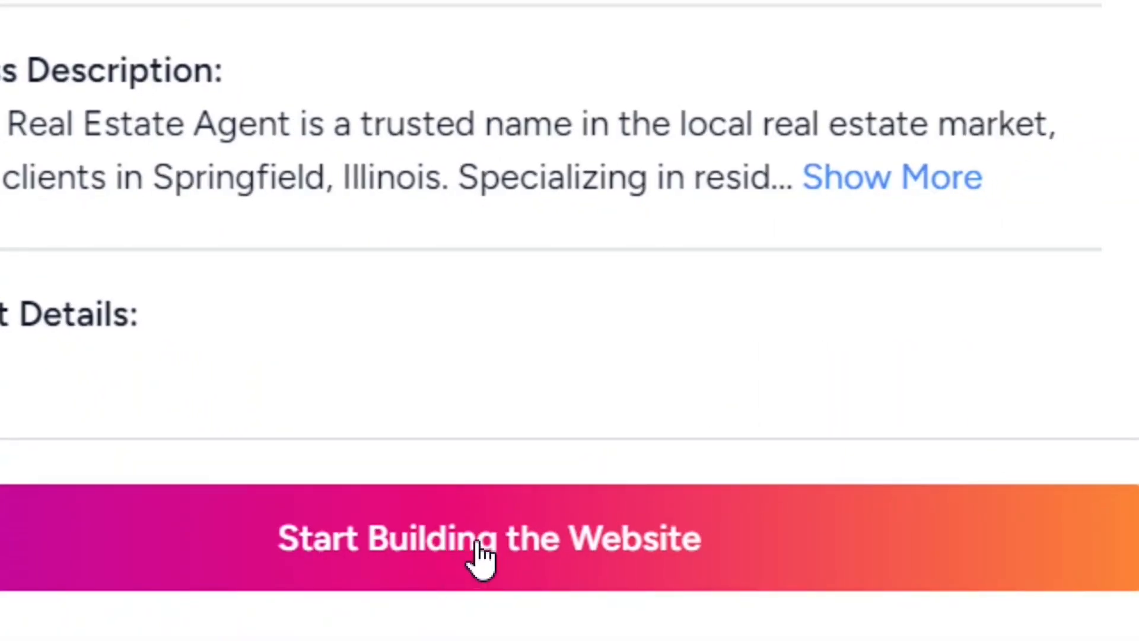
left_click(483, 549)
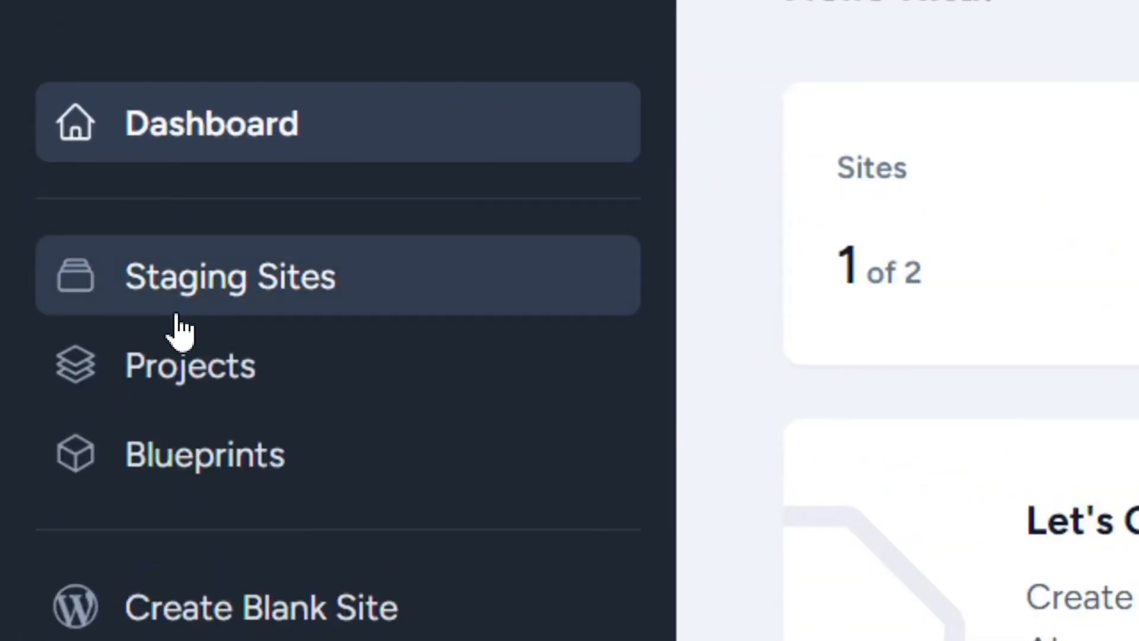
Find the new site among the staging sites, show its login credentials, and open its URL.
left_click(240, 306)
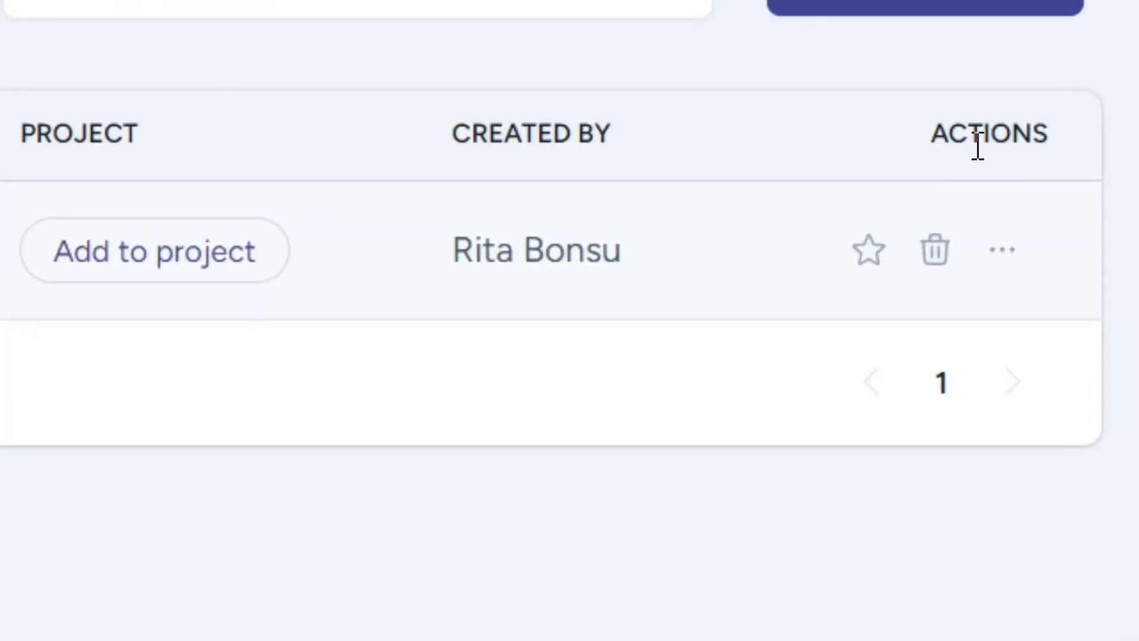
left_click(1000, 261)
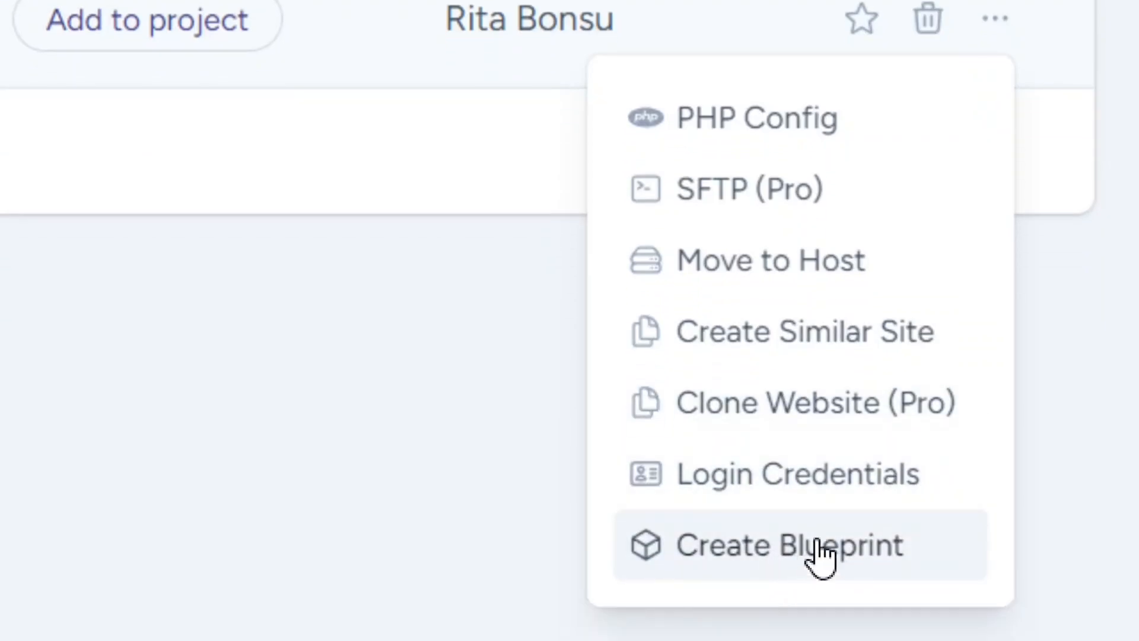
left_click(814, 480)
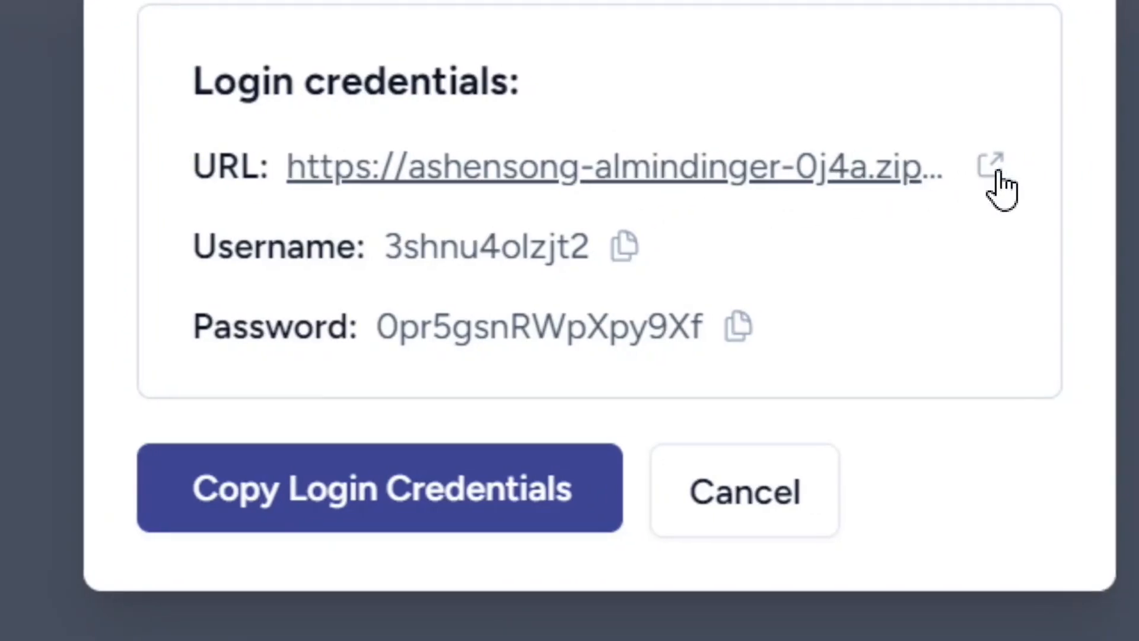
left_click(992, 169)
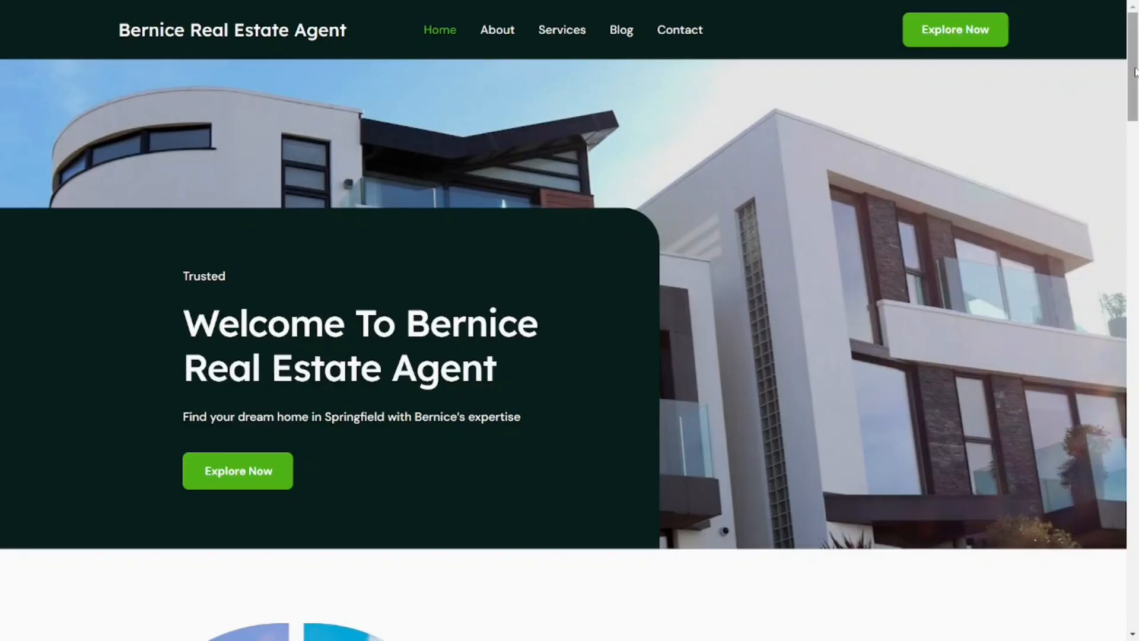
Review the generated home page, including the services and process sections.
scroll(569, 320, "down", 10)
scroll(569, 320, "down", 10)
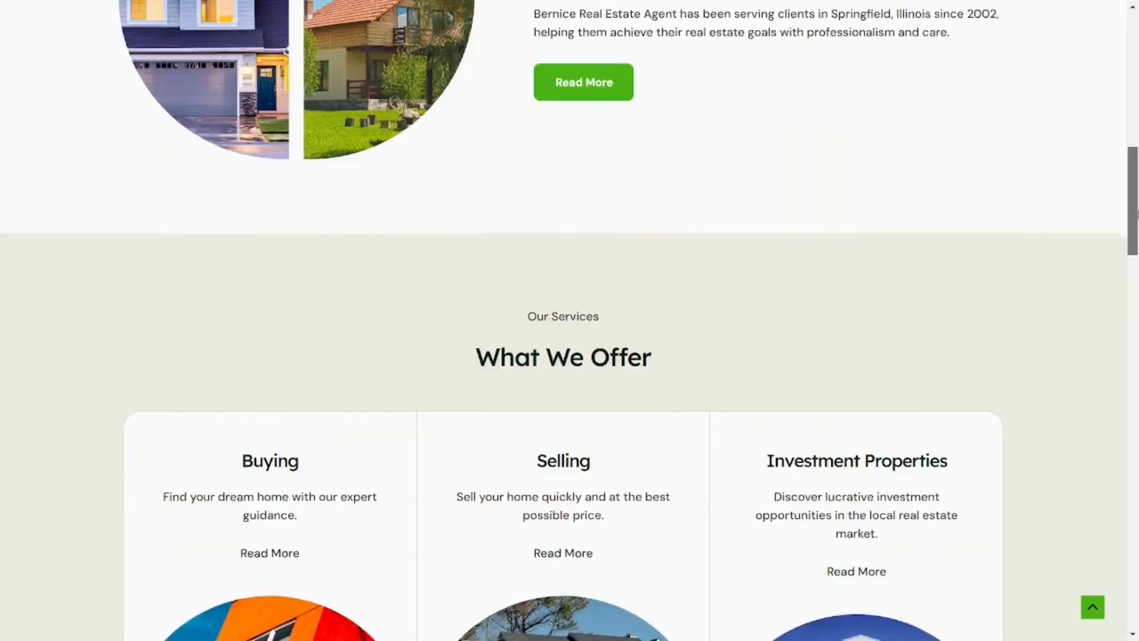
scroll(569, 321, "down", 15)
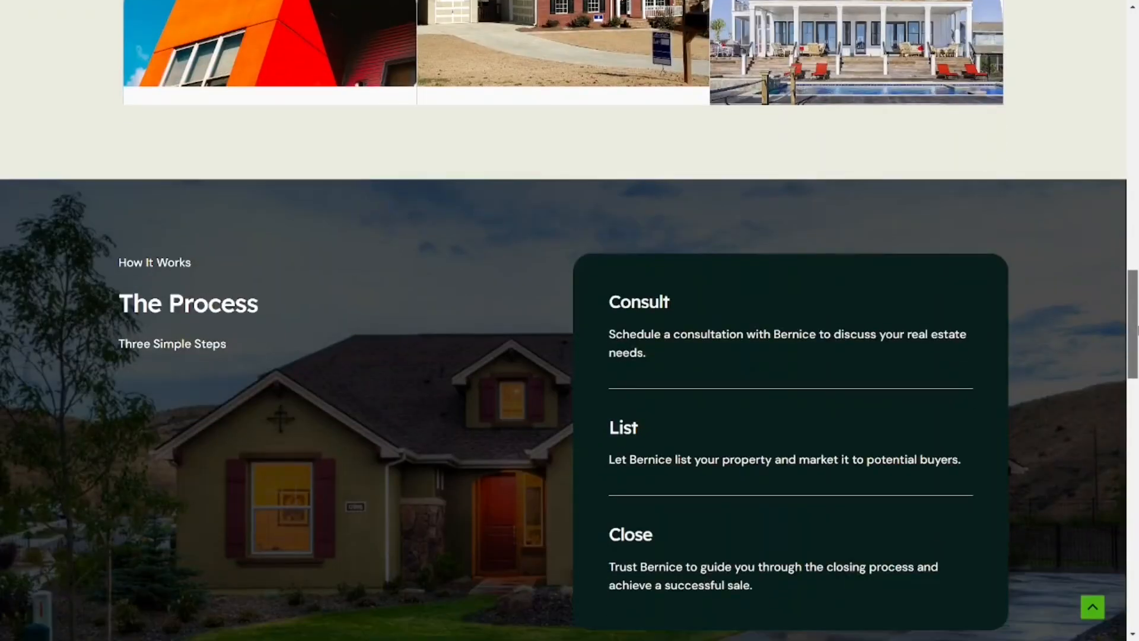
scroll(569, 320, "down", 15)
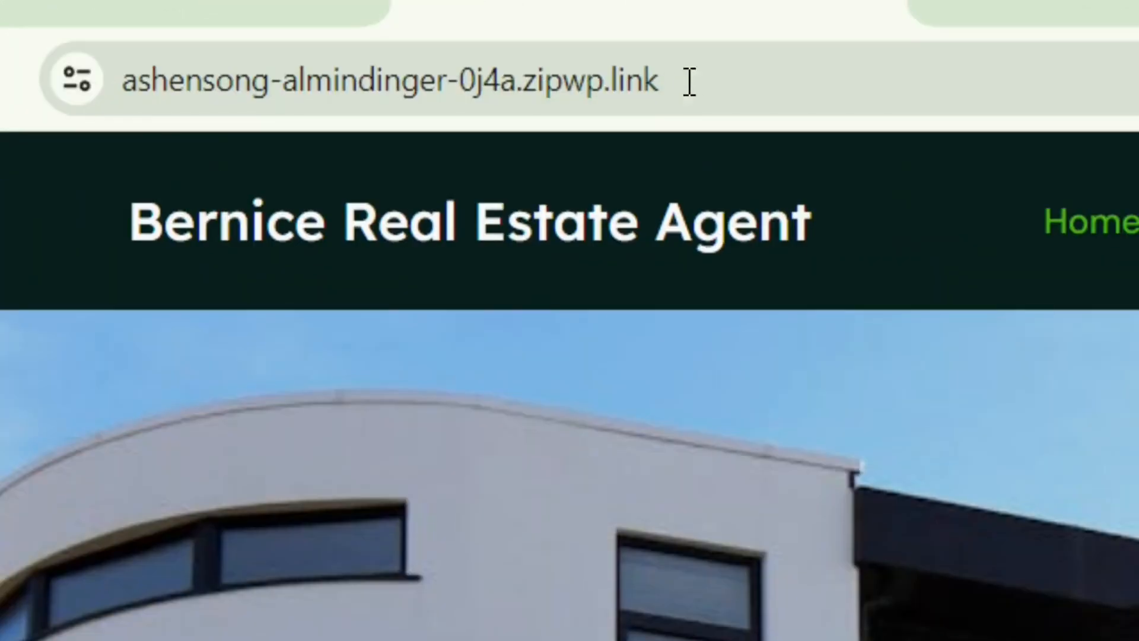
Open the site's WordPress login by adding /wp-admin to its address, and log in with the site's username and password.
left_click(689, 81)
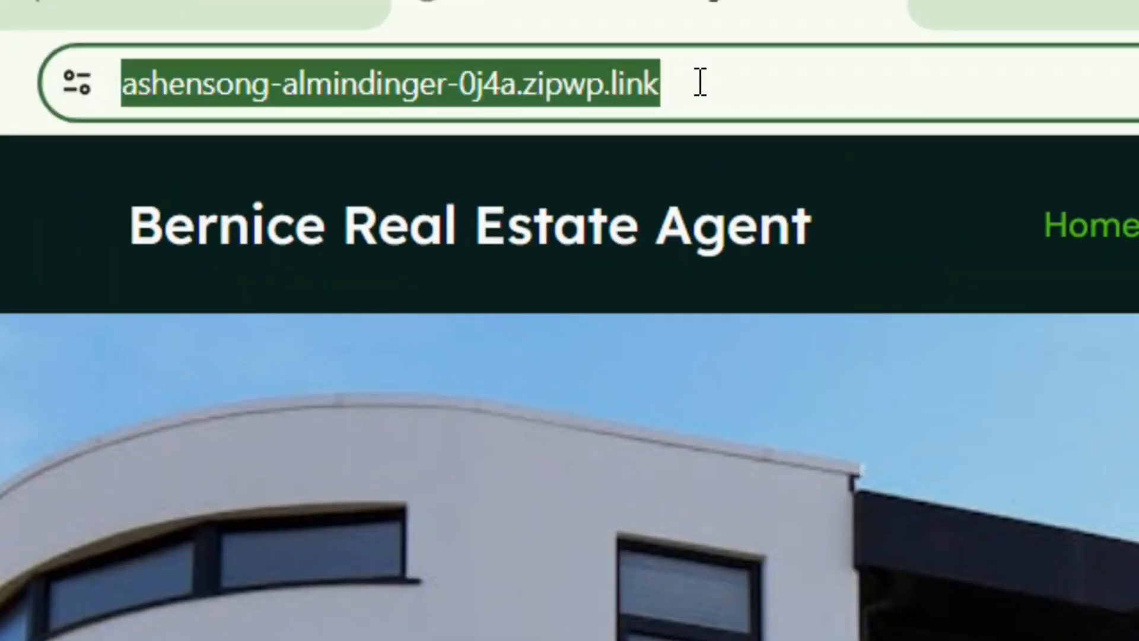
left_click(699, 81)
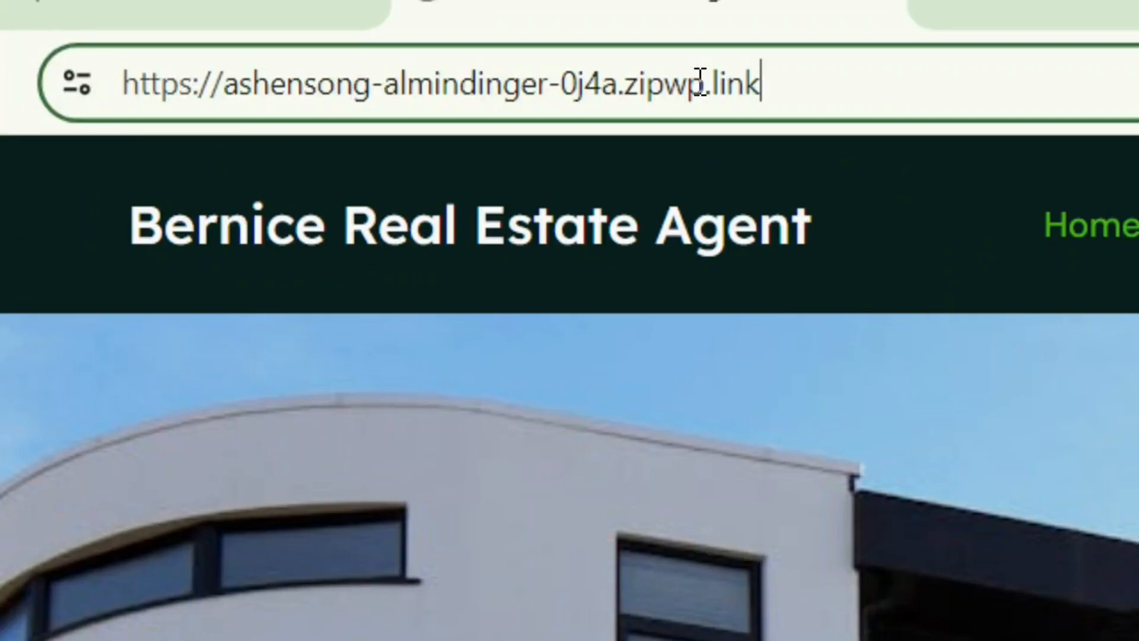
type("/wp-admin")
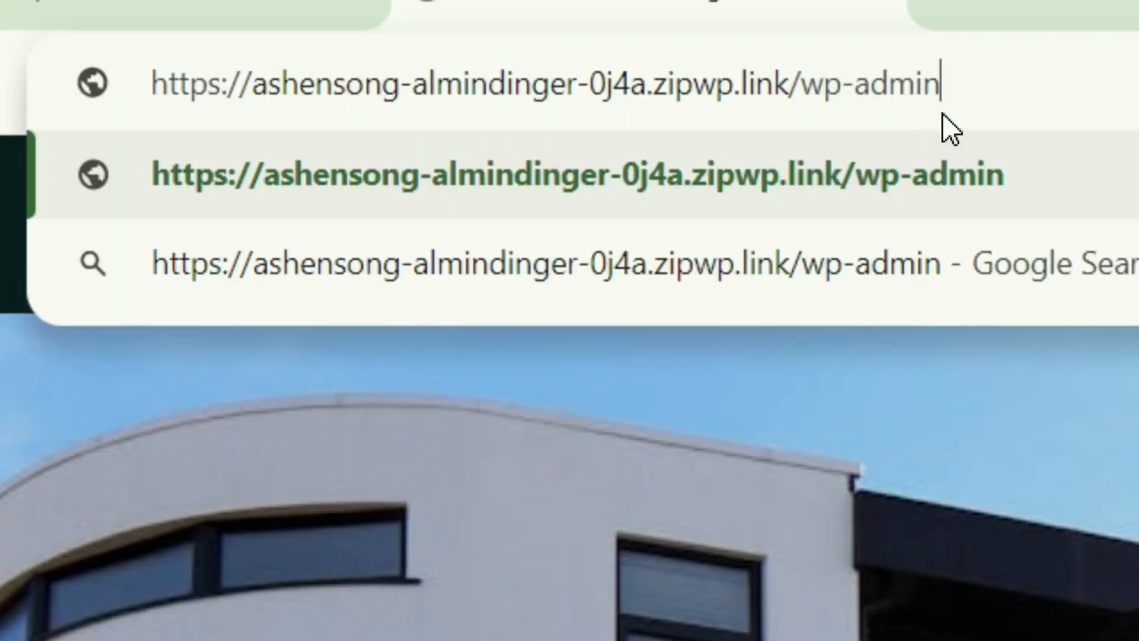
left_click_drag(989, 81, 804, 92)
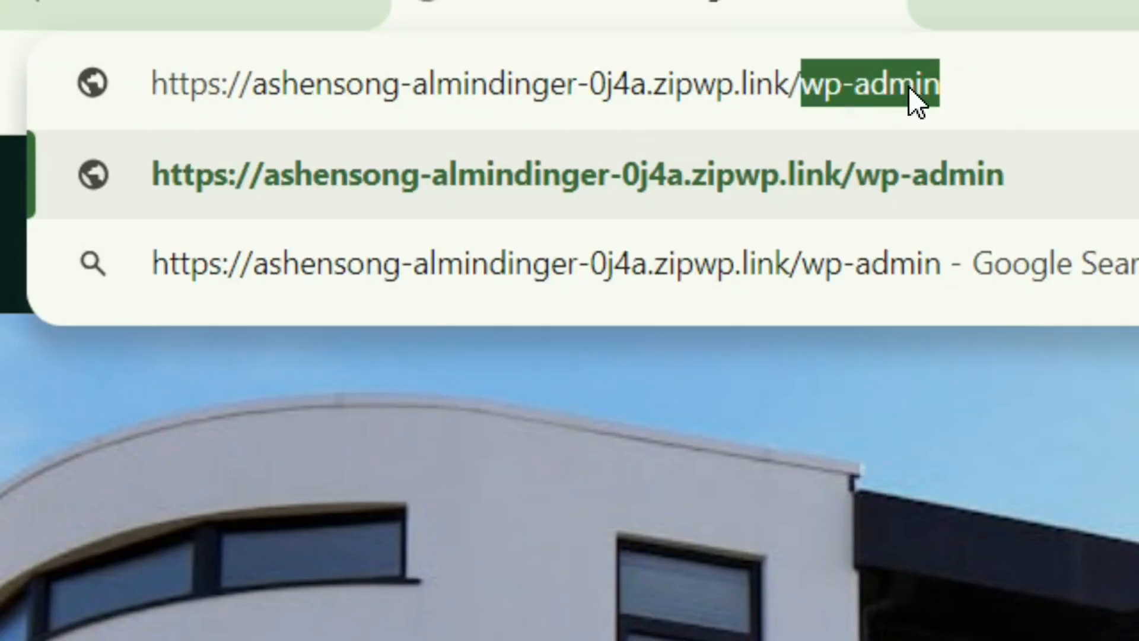
key("Return")
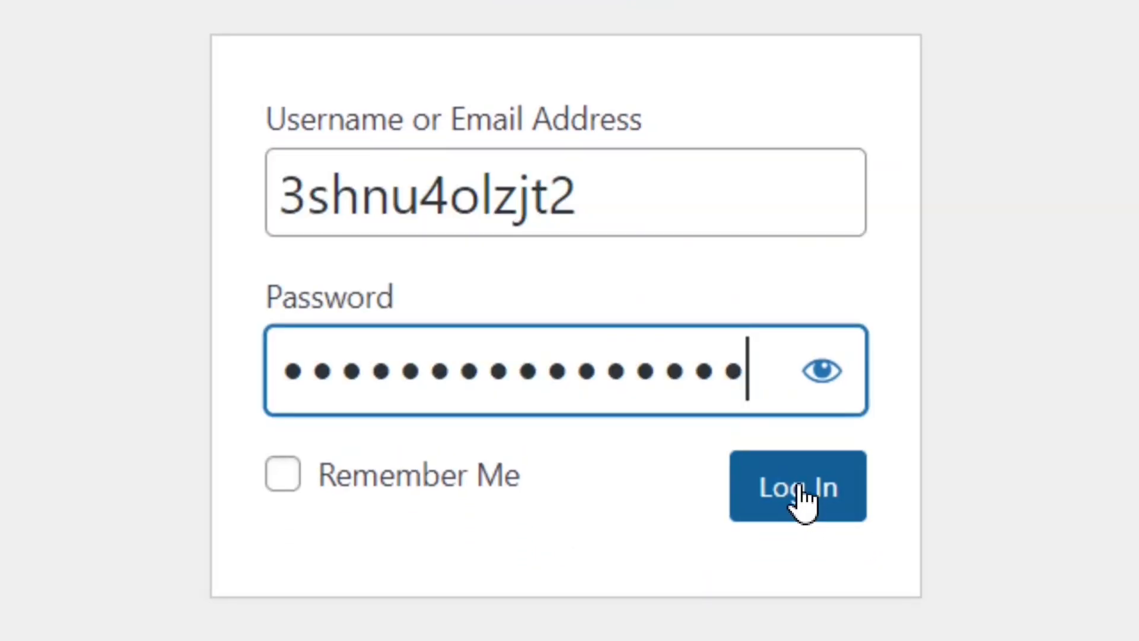
left_click(800, 485)
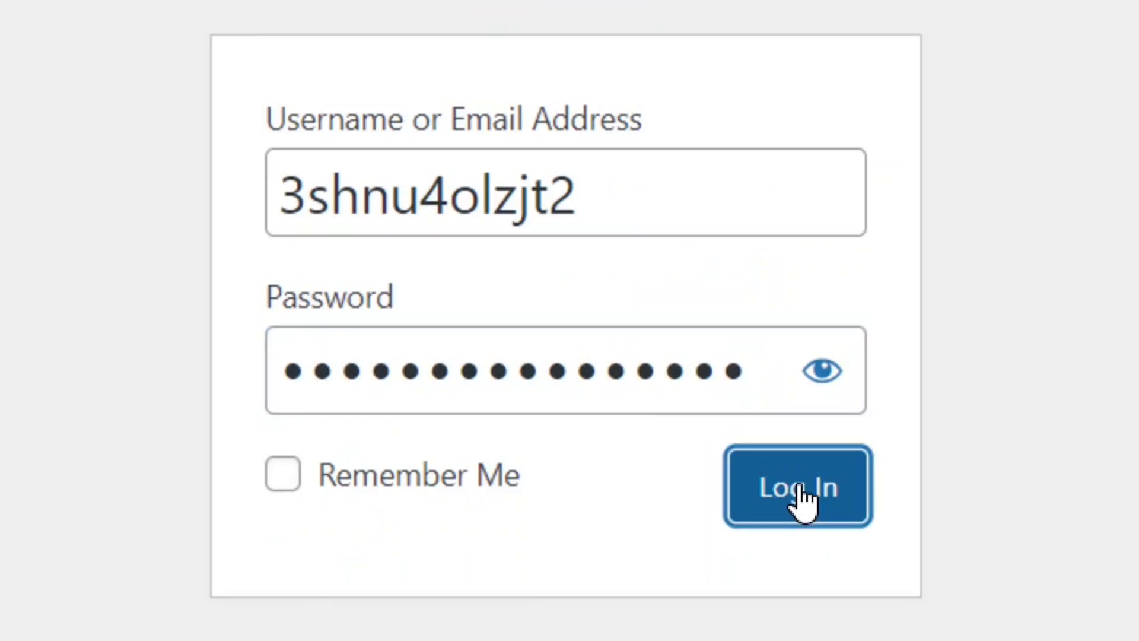
Visit the live site from the WordPress dashboard and look through its home page.
mouse_move(80, 18)
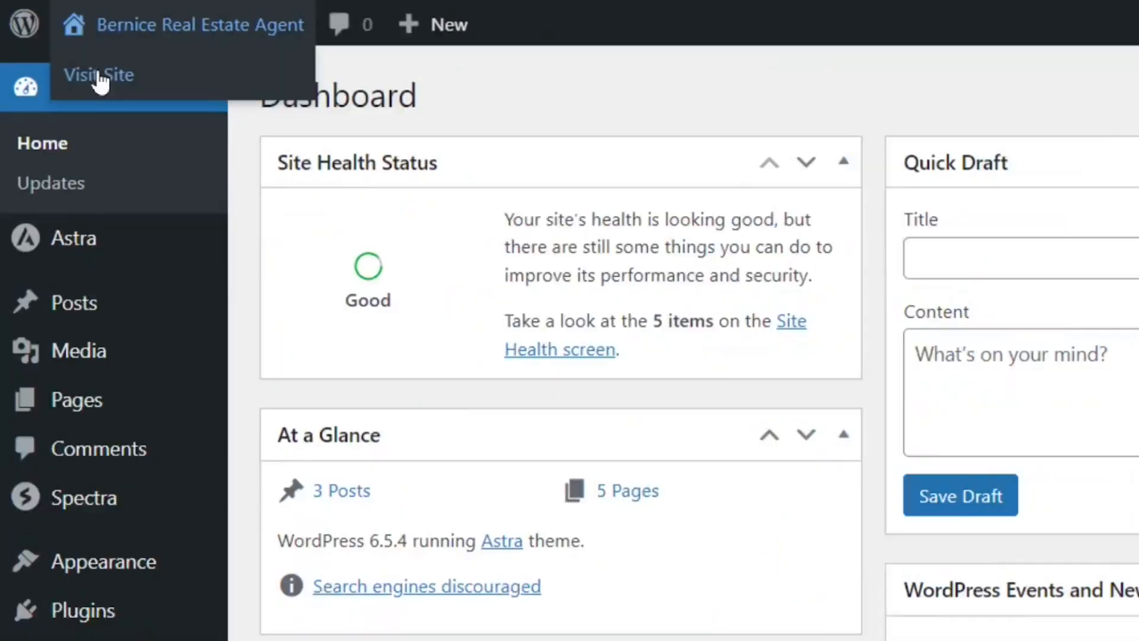
left_click(144, 119)
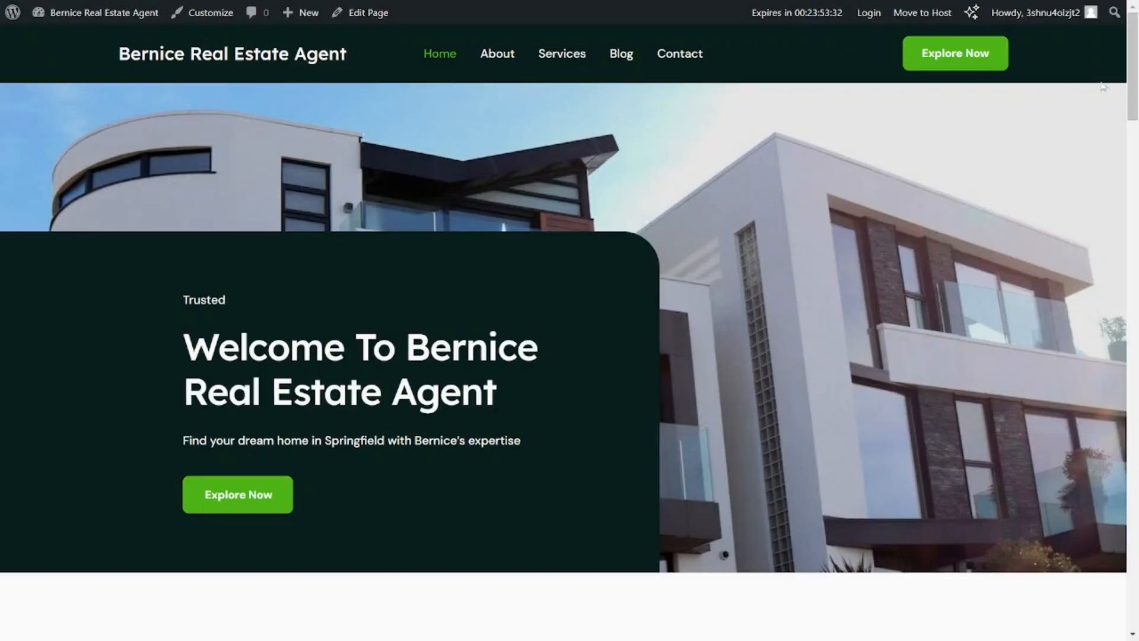
left_click_drag(1136, 64, 1136, 522)
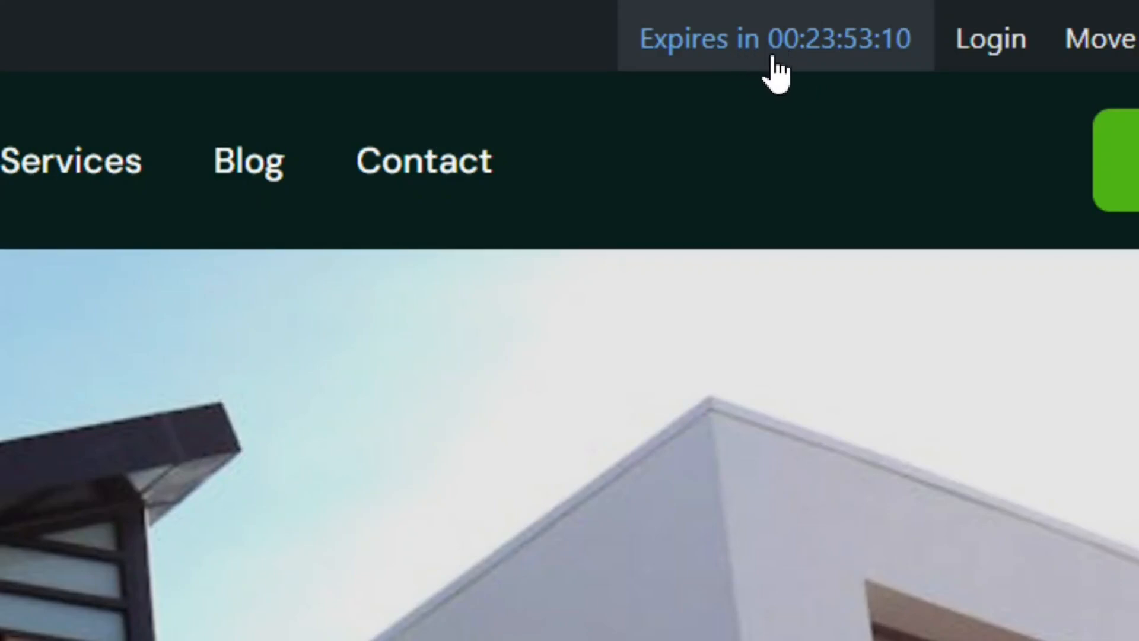
Return to the dashboard, search for the plugin "wpvivid", and install and activate Migration, Backup, Staging – WPvivid.
mouse_move(89, 24)
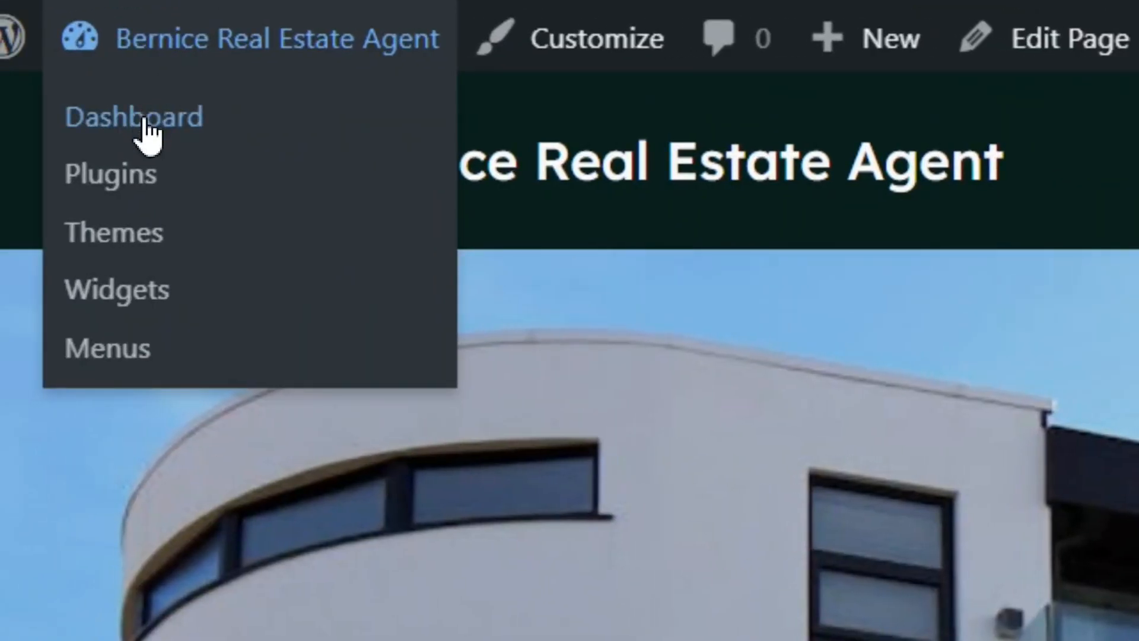
left_click(146, 128)
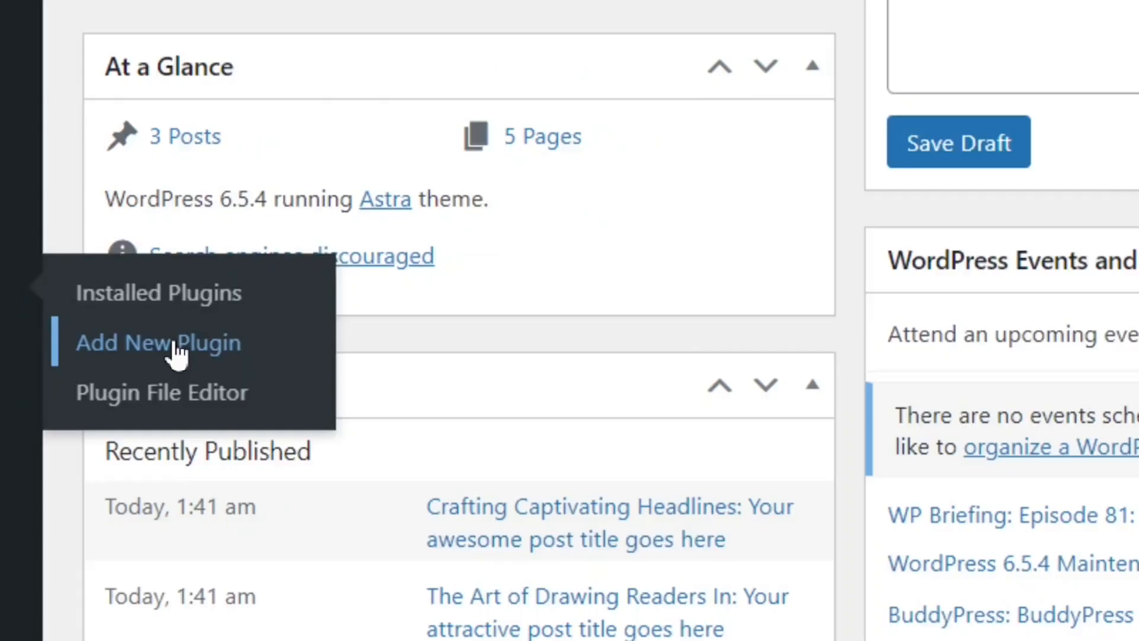
left_click(522, 382)
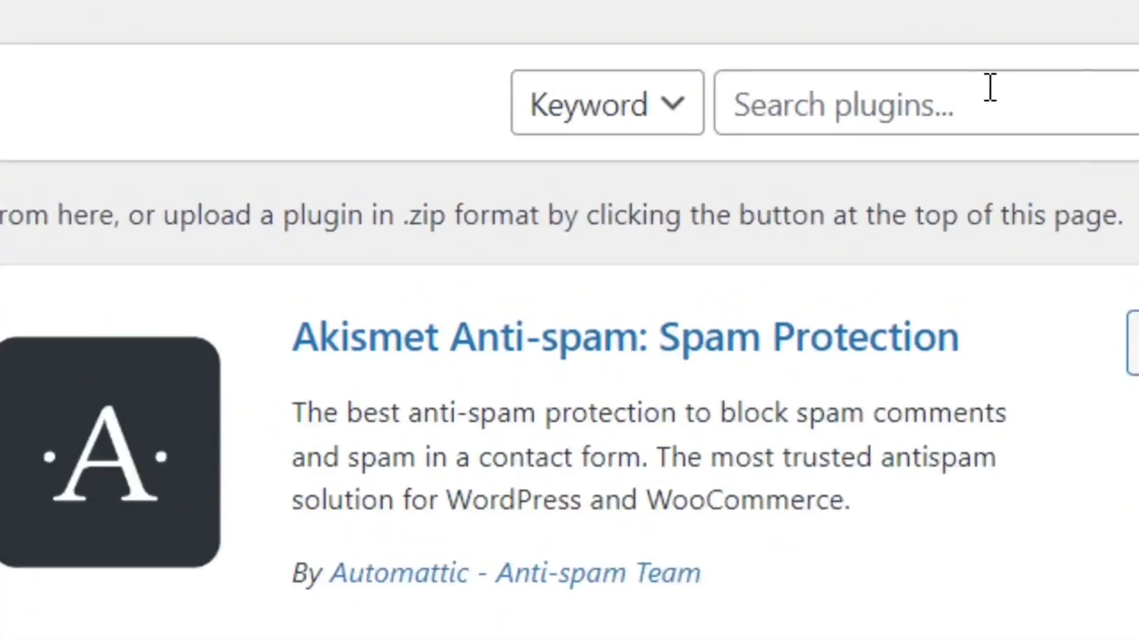
left_click(978, 93)
type("wpvivid")
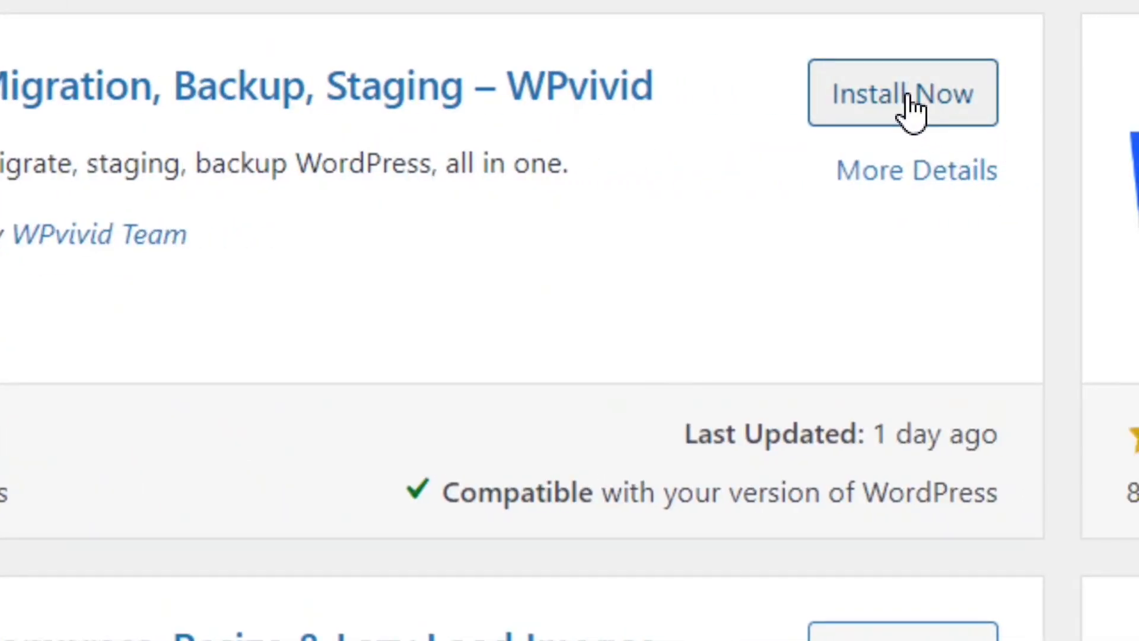
left_click(906, 108)
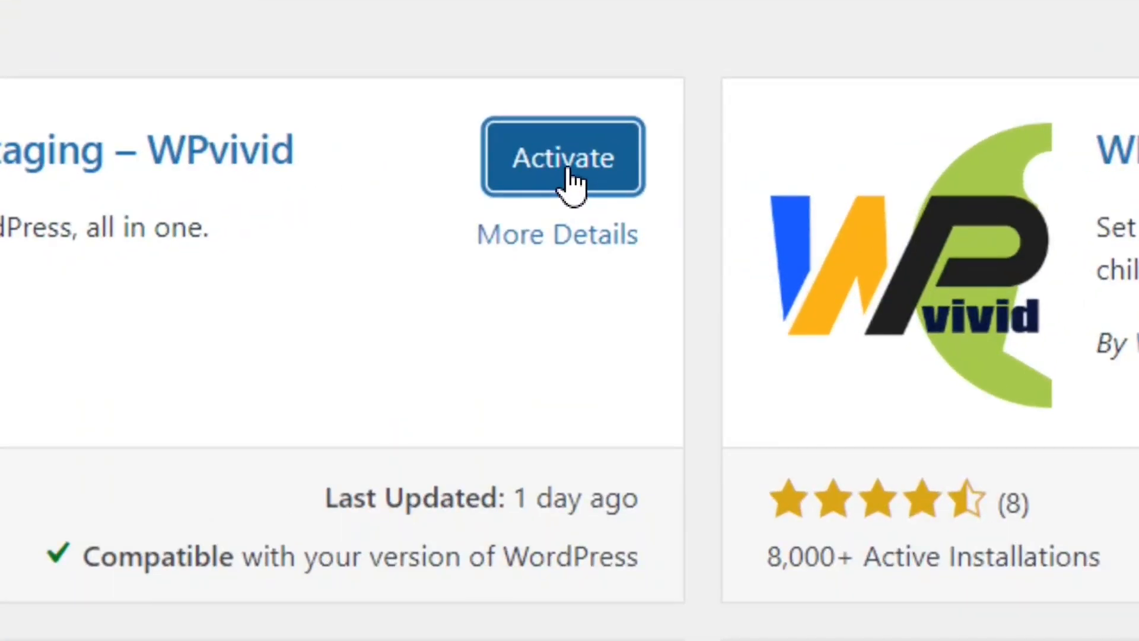
left_click(578, 178)
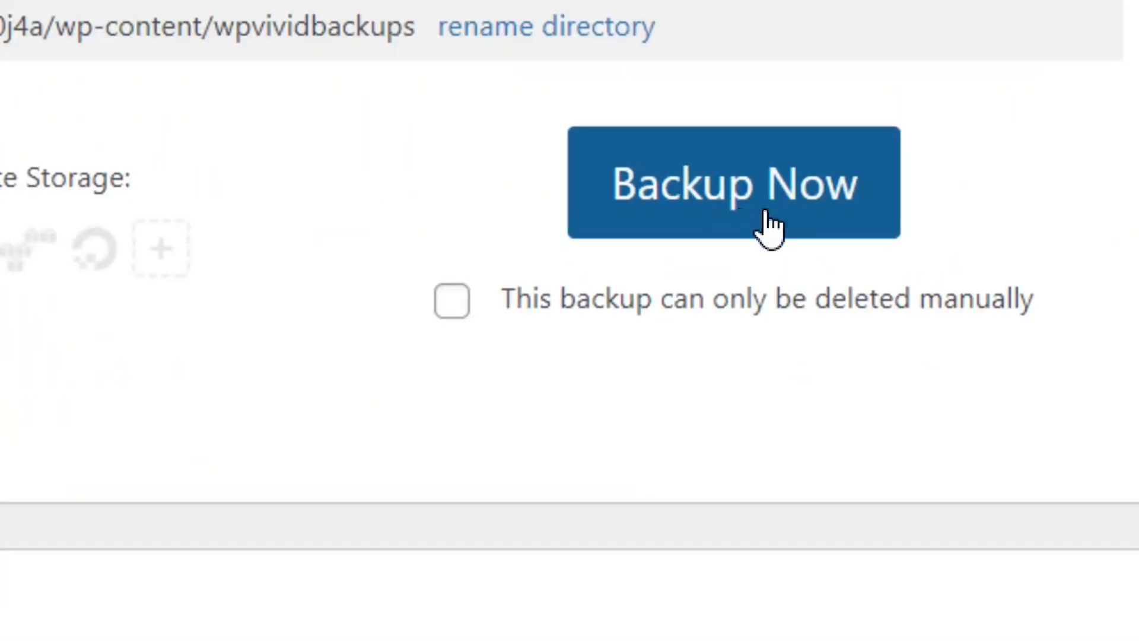
Create a manual WPvivid backup of the database and WordPress files in local storage, and locate its download.
left_click(765, 216)
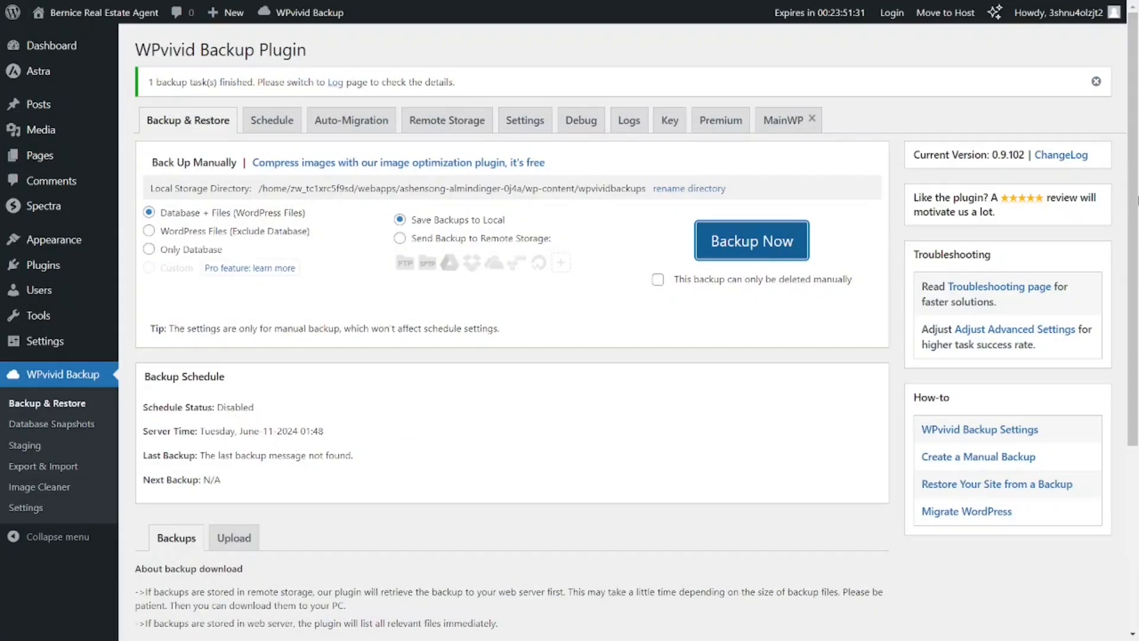
scroll(176, 317, "down", 4)
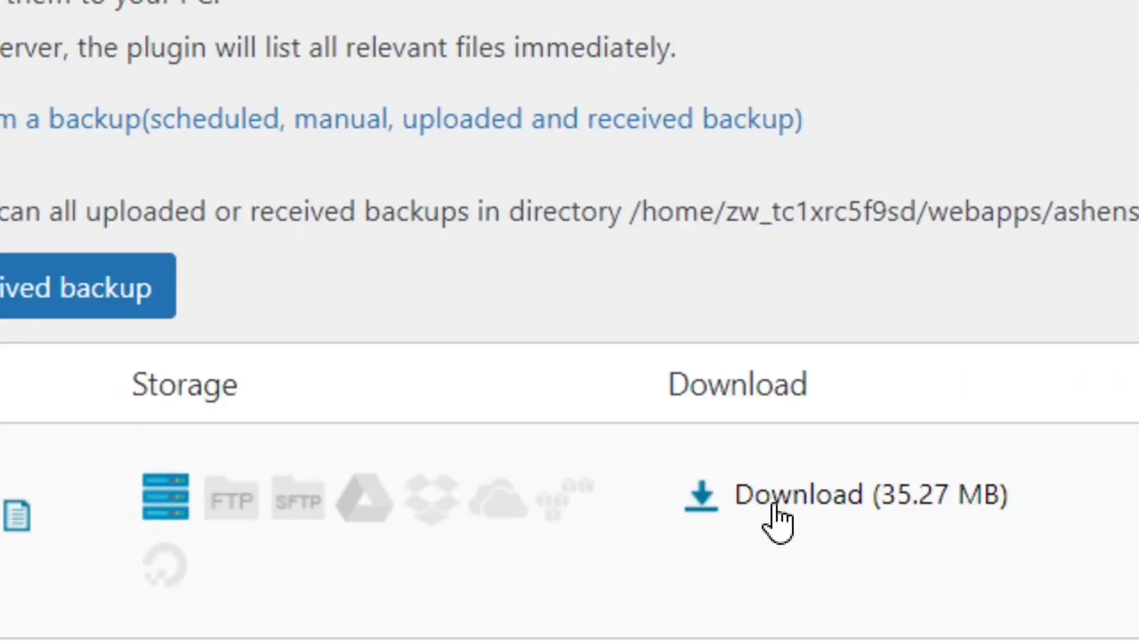
Download the WPvivid backup zip to the computer and show it in its download folder.
left_click(773, 504)
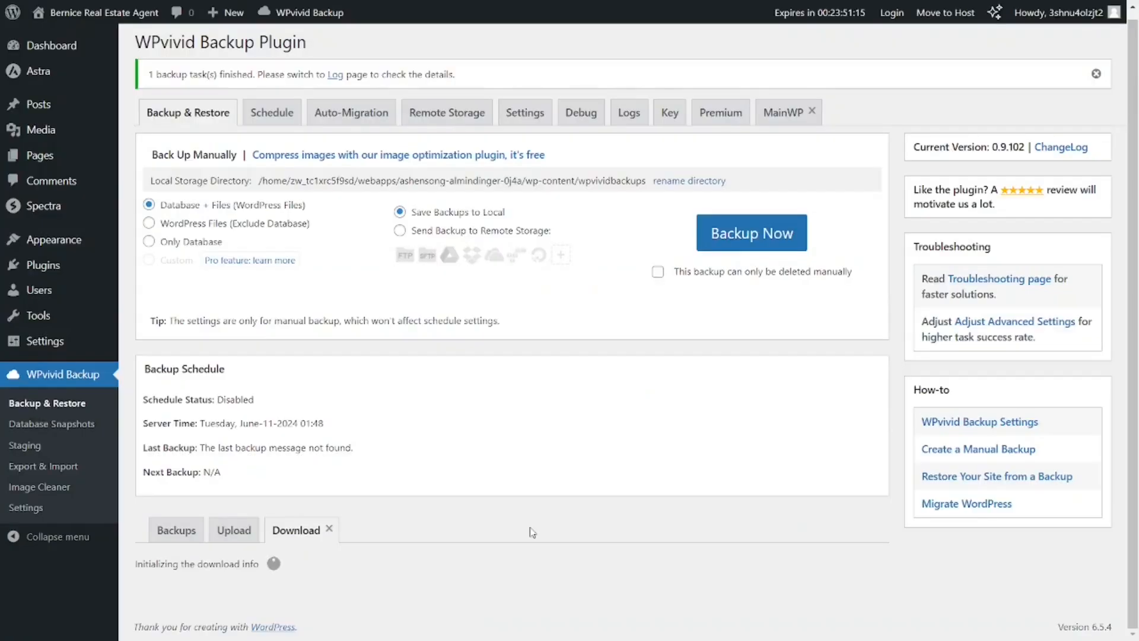
scroll(153, 524, "down", 2)
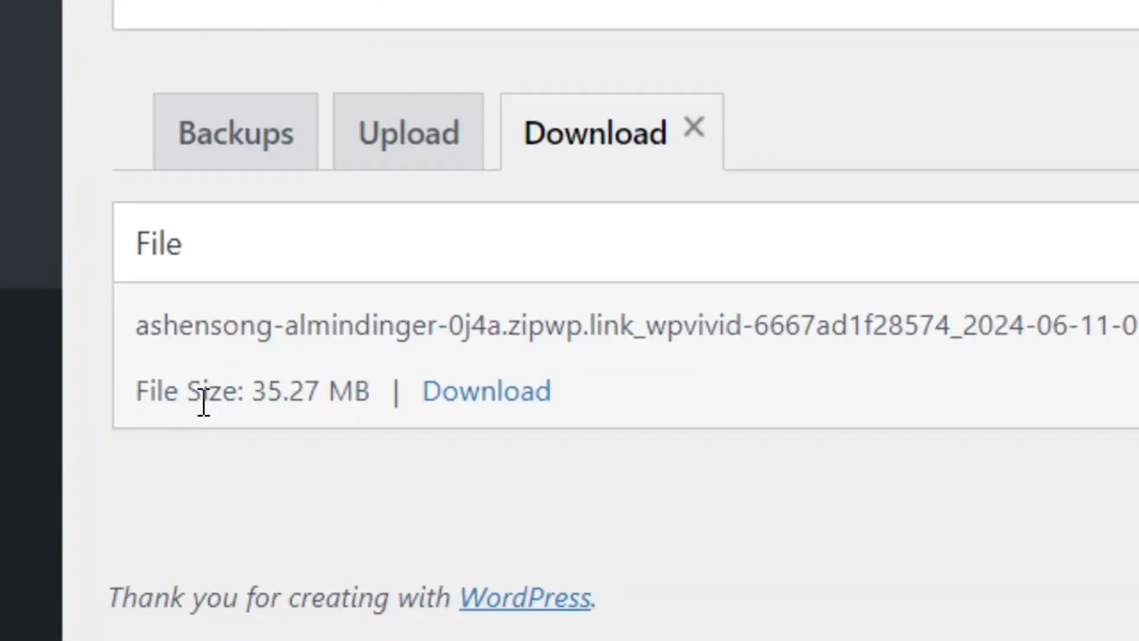
left_click(503, 410)
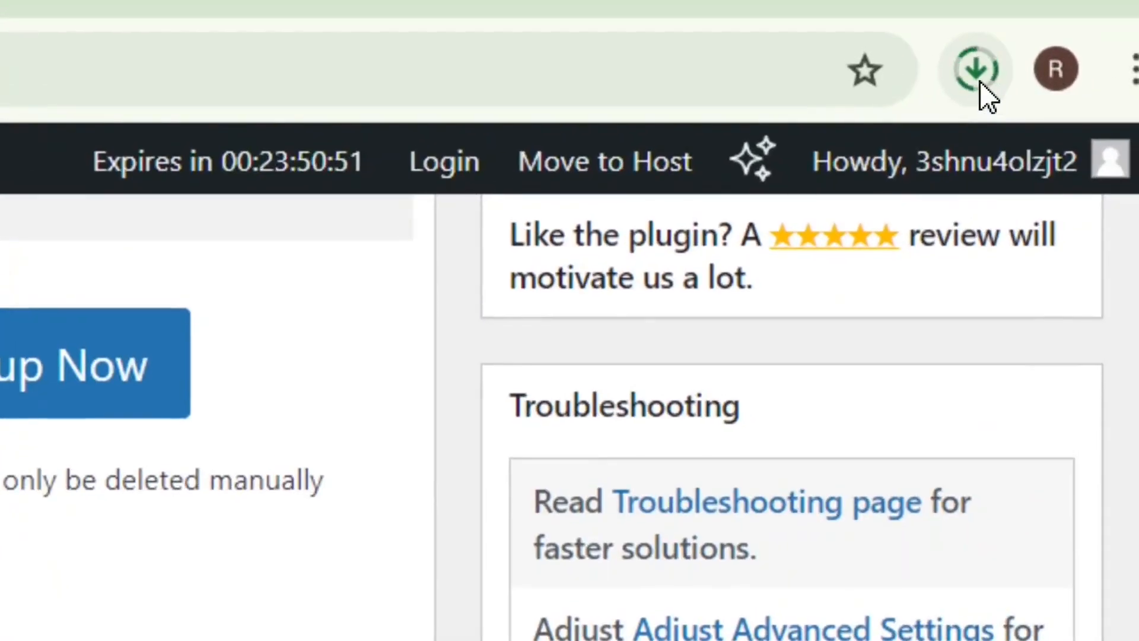
left_click(977, 76)
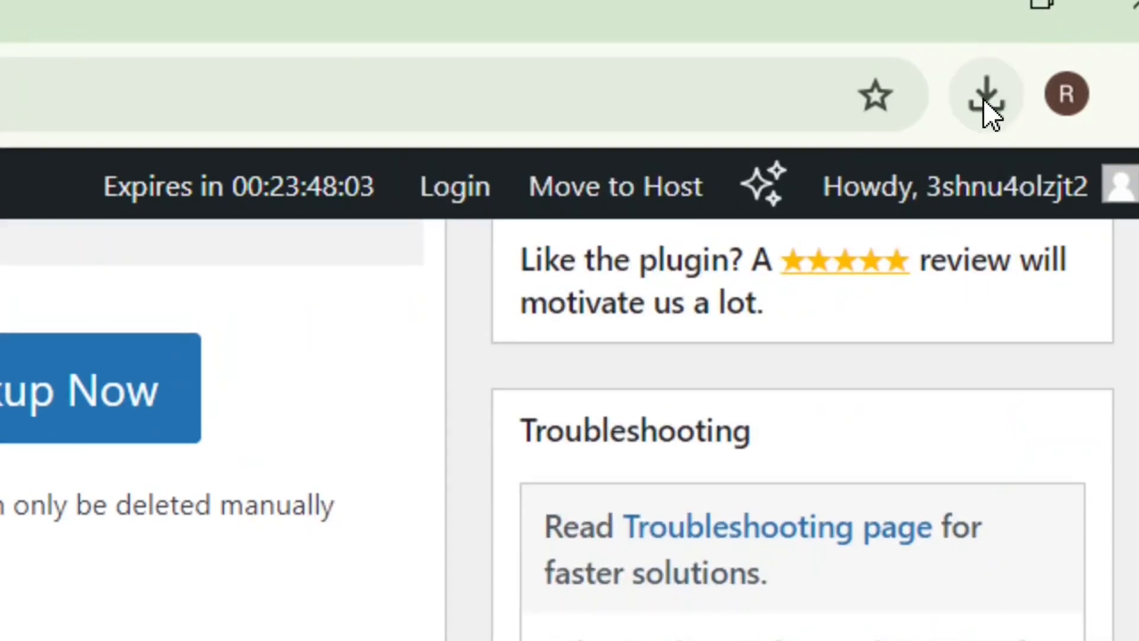
left_click(983, 99)
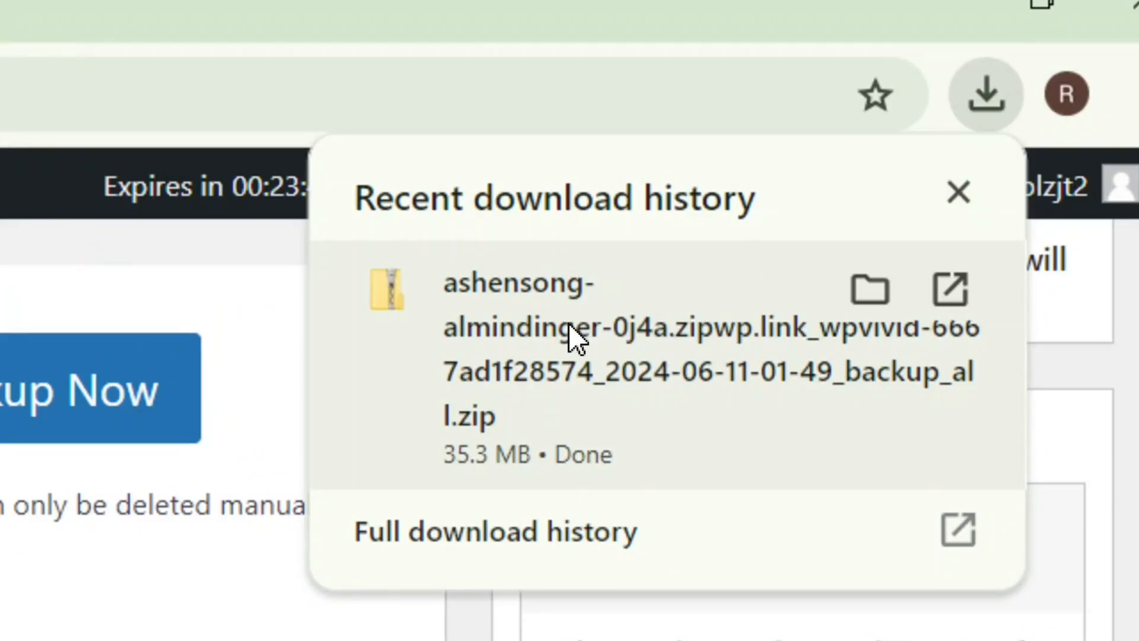
left_click(871, 290)
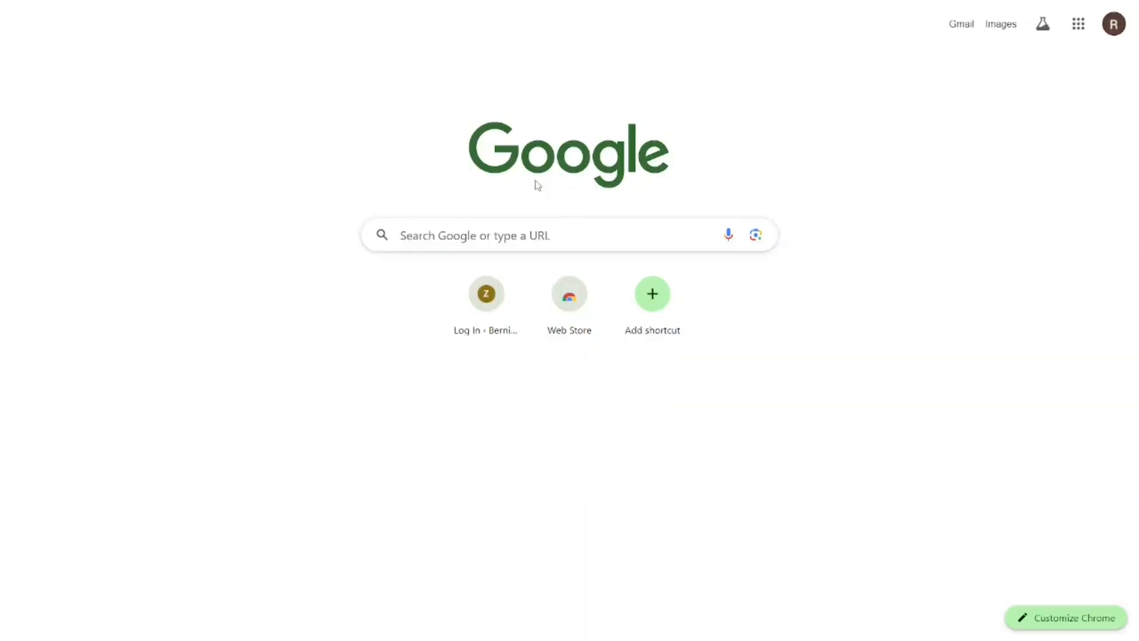
Go to the byet.host website from a new browser page.
left_click(299, 318)
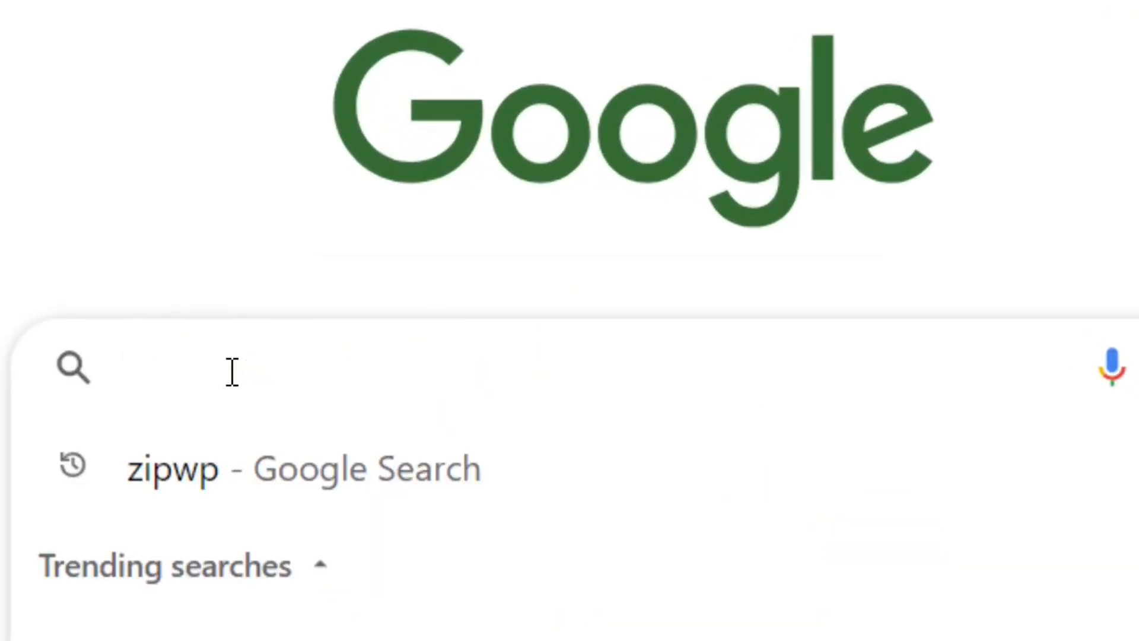
type("byet.host")
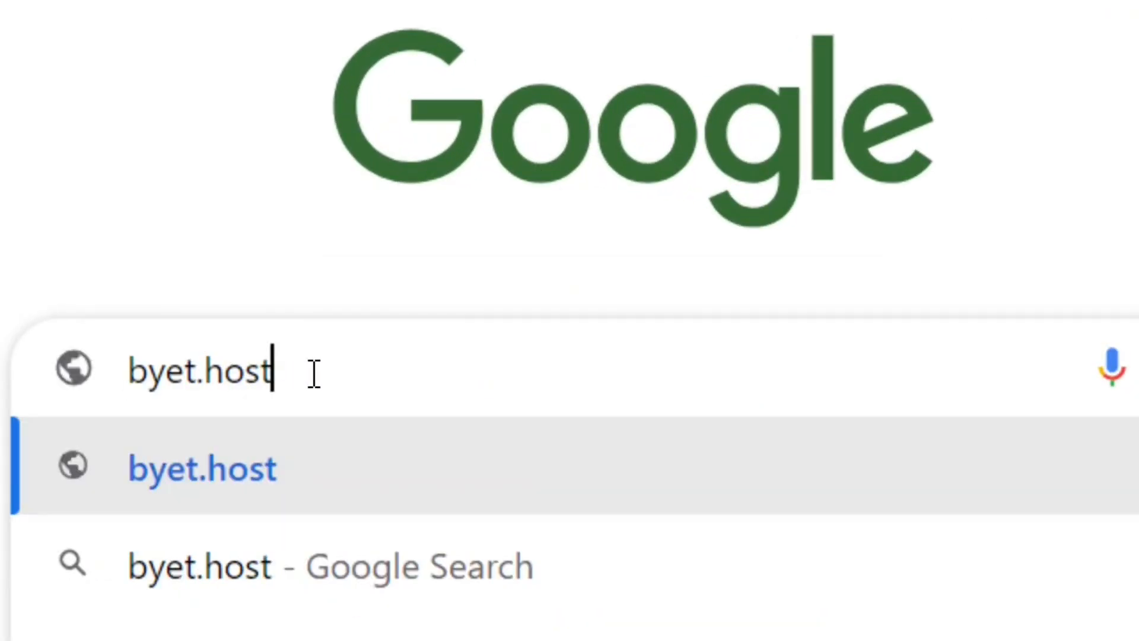
left_click_drag(314, 373, 93, 385)
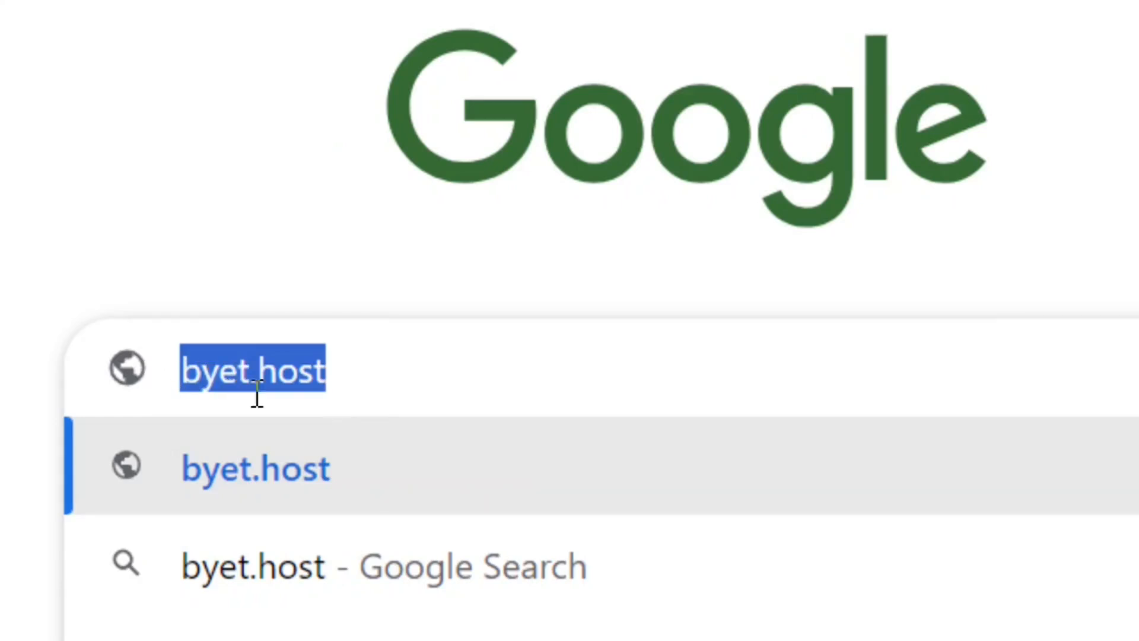
left_click(394, 378)
key("Return")
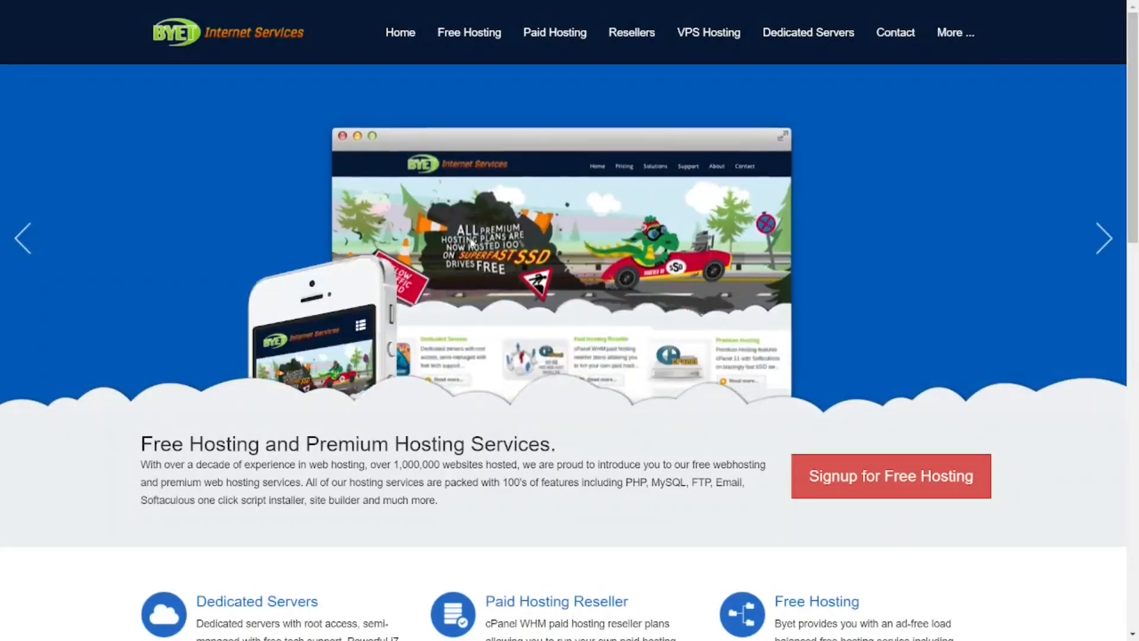
Open Byet's free hosting plans and proceed to the signup form for a plan.
mouse_move(462, 41)
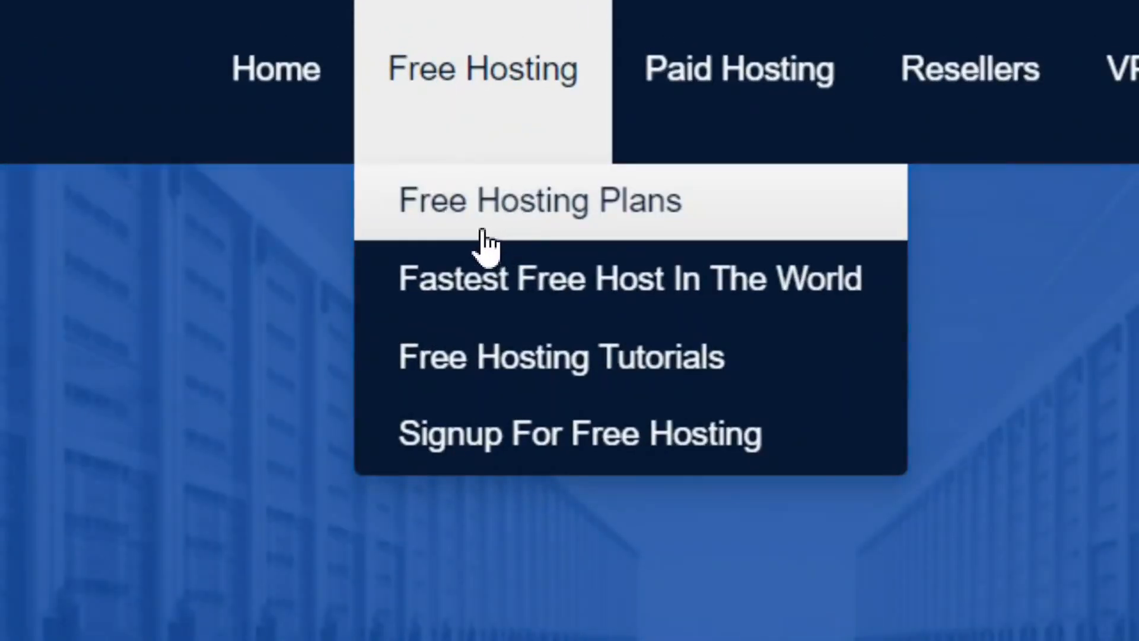
left_click(589, 210)
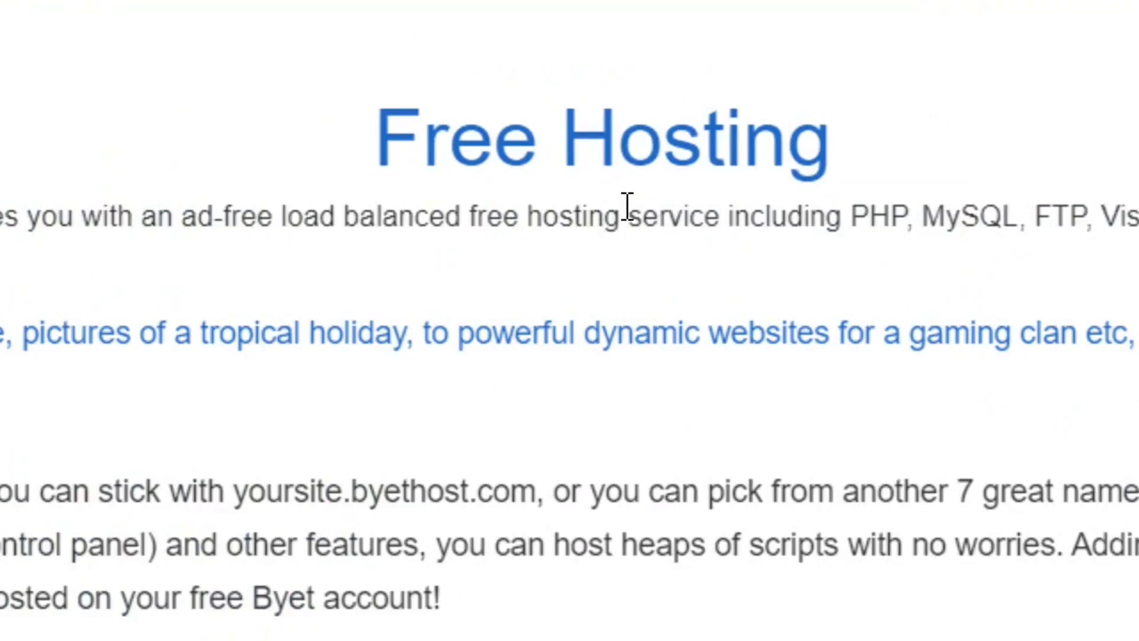
scroll(645, 205, "down", 20)
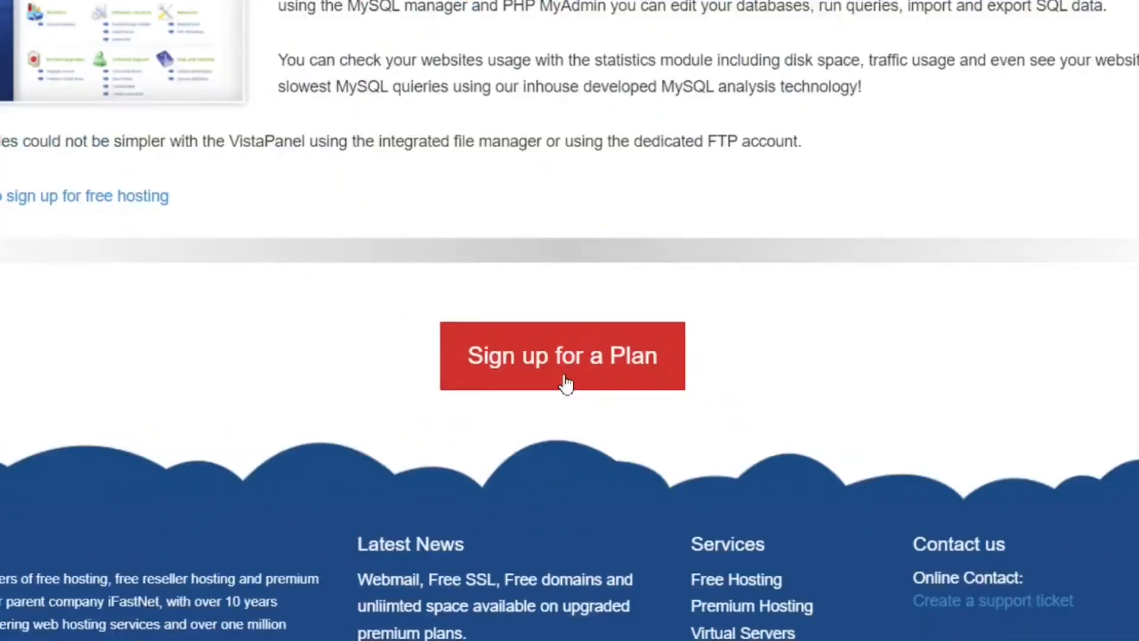
left_click(566, 383)
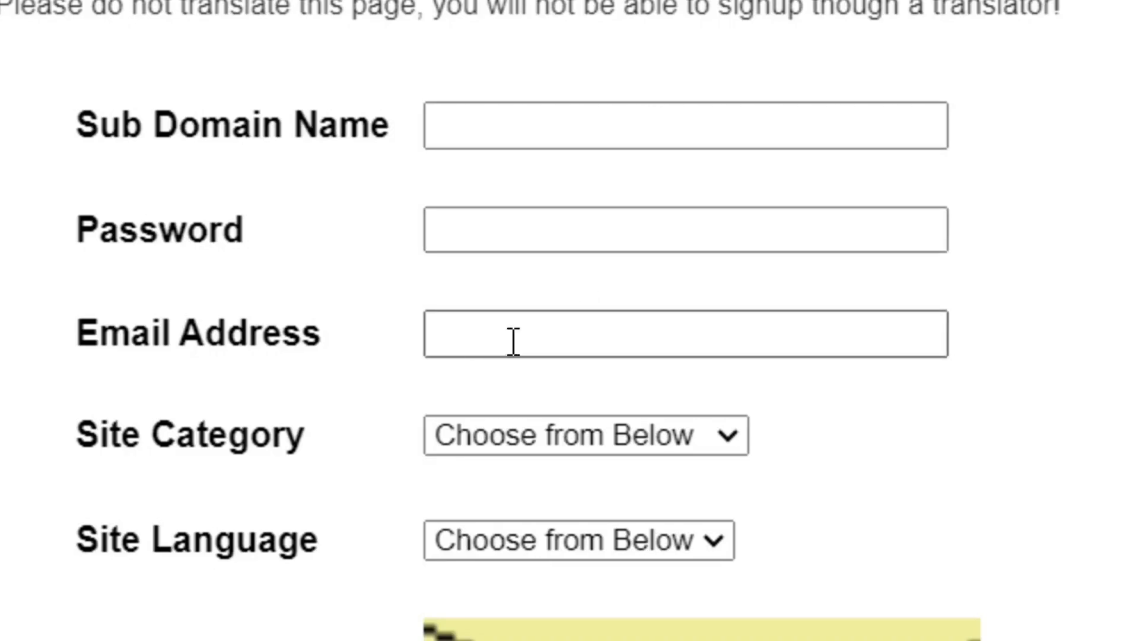
Set the site category to Personal and the site language to English, and enter the security code shown in the image.
left_click(708, 441)
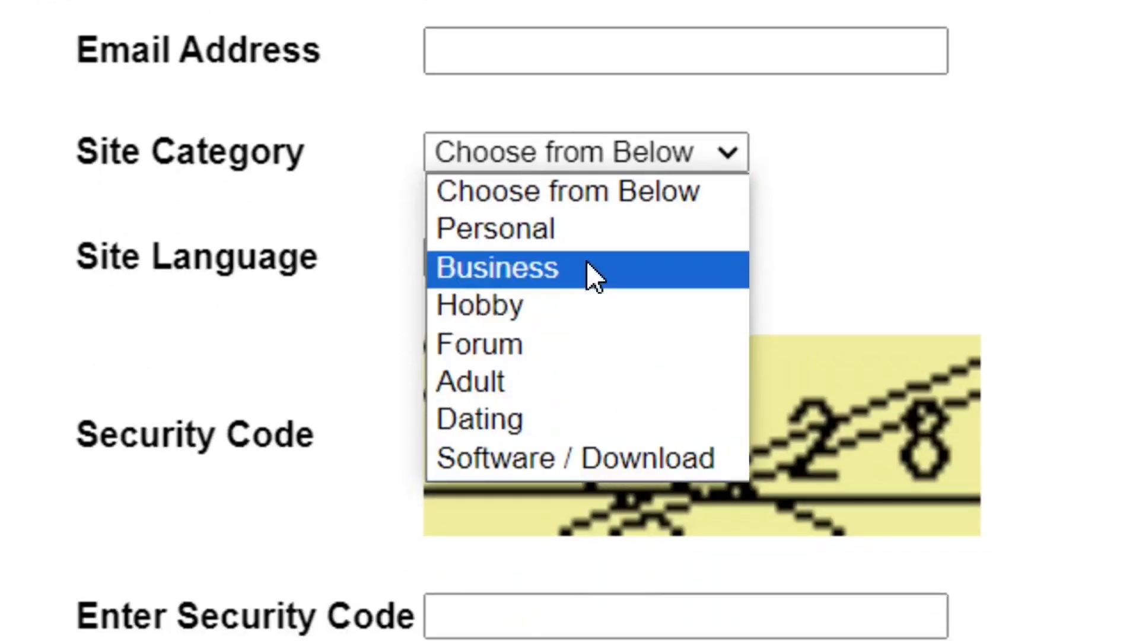
left_click(554, 233)
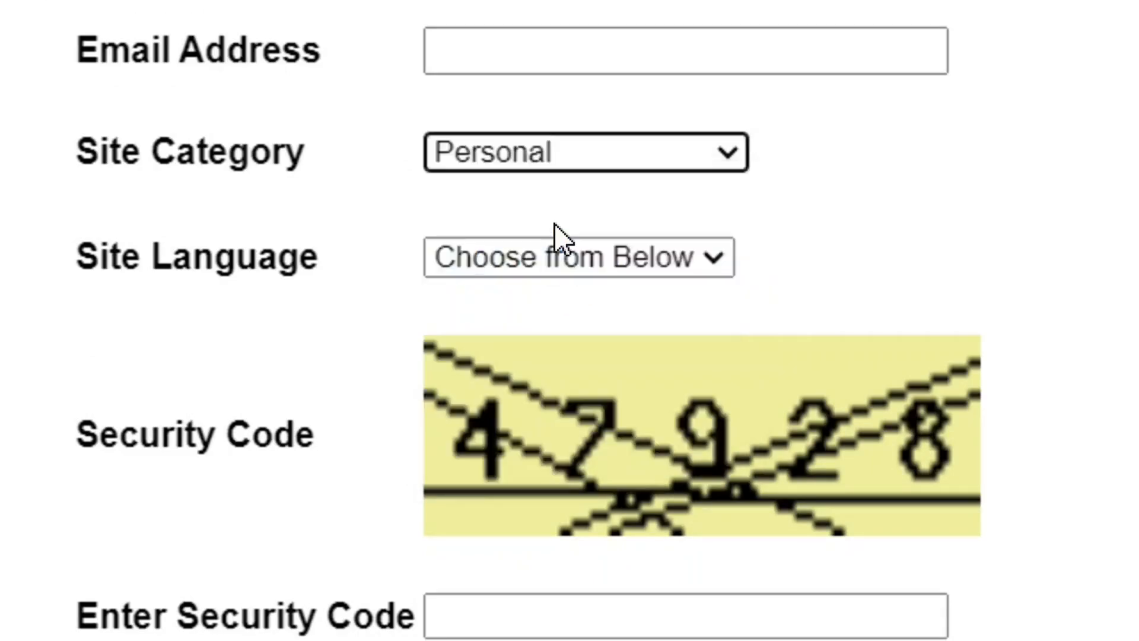
left_click(704, 252)
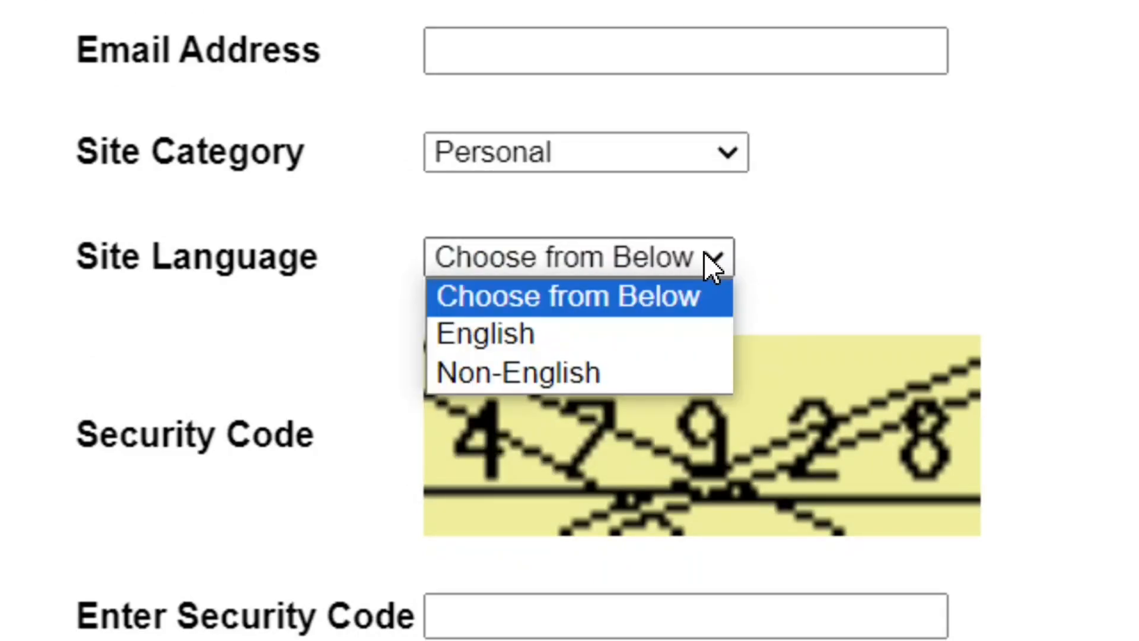
left_click(547, 337)
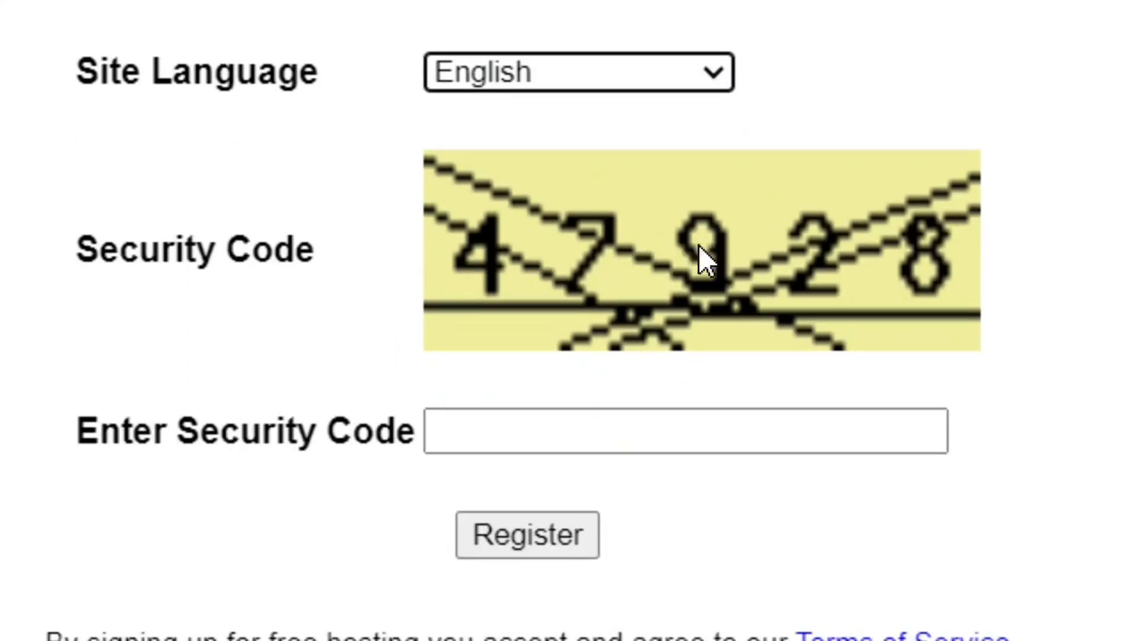
left_click(636, 438)
type("47928")
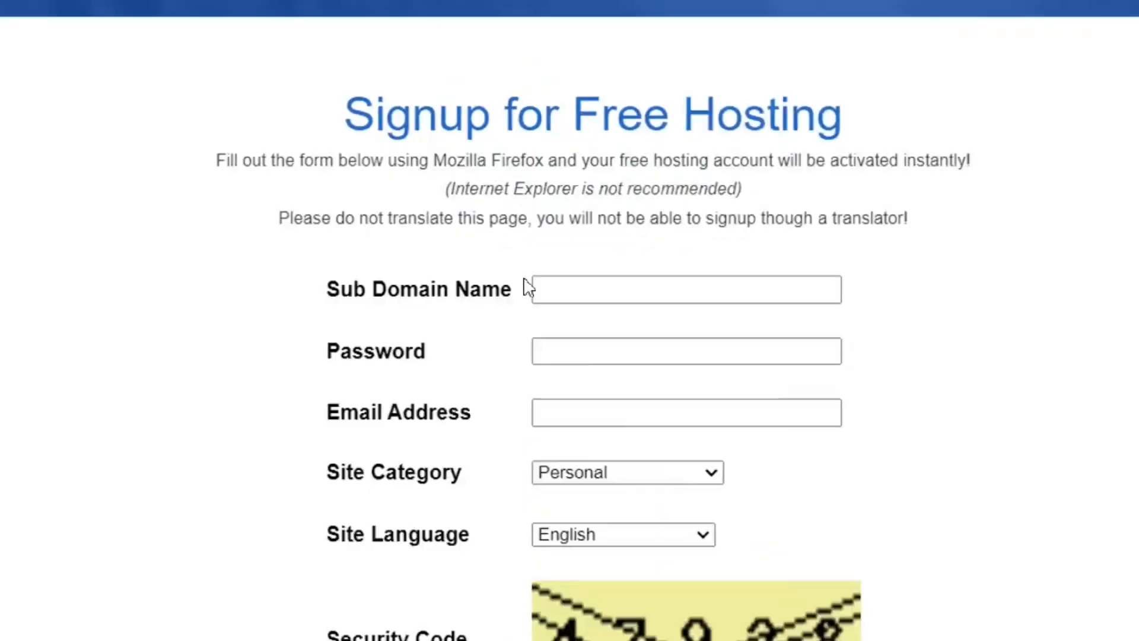
Enter Bernicerealagent as the sub domain name and complete the free hosting registration.
left_click(659, 303)
type("Bernicerealagent")
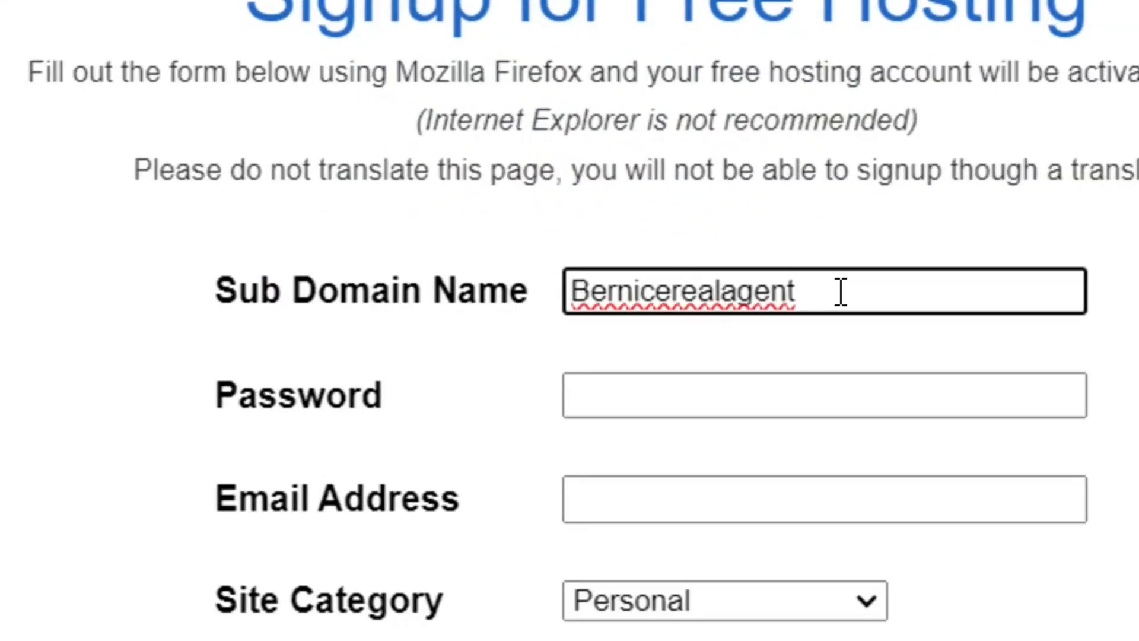
left_click_drag(841, 291, 517, 303)
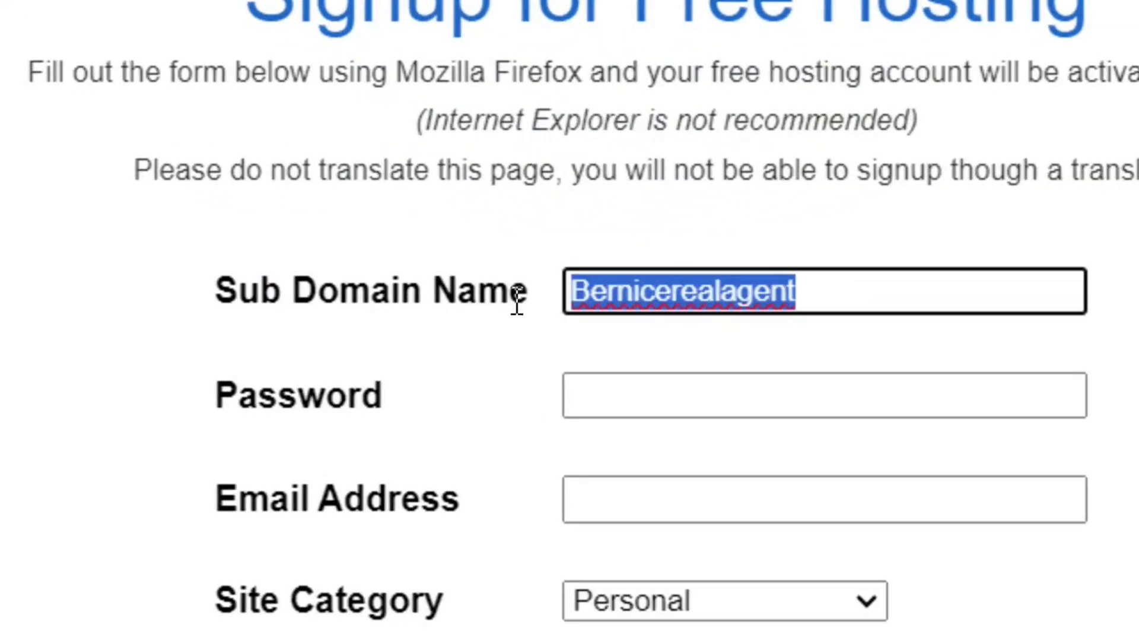
left_click(826, 307)
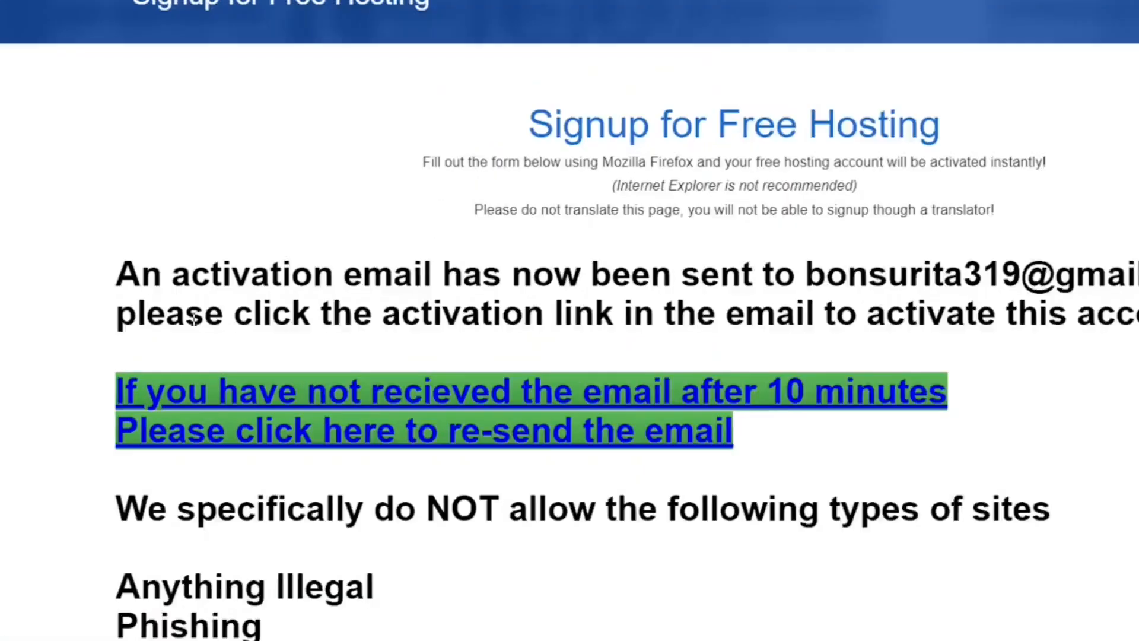
Switch to Gmail, find the Hosting Activation email in the spam folder, and report it as not spam.
left_click_drag(140, 290, 366, 297)
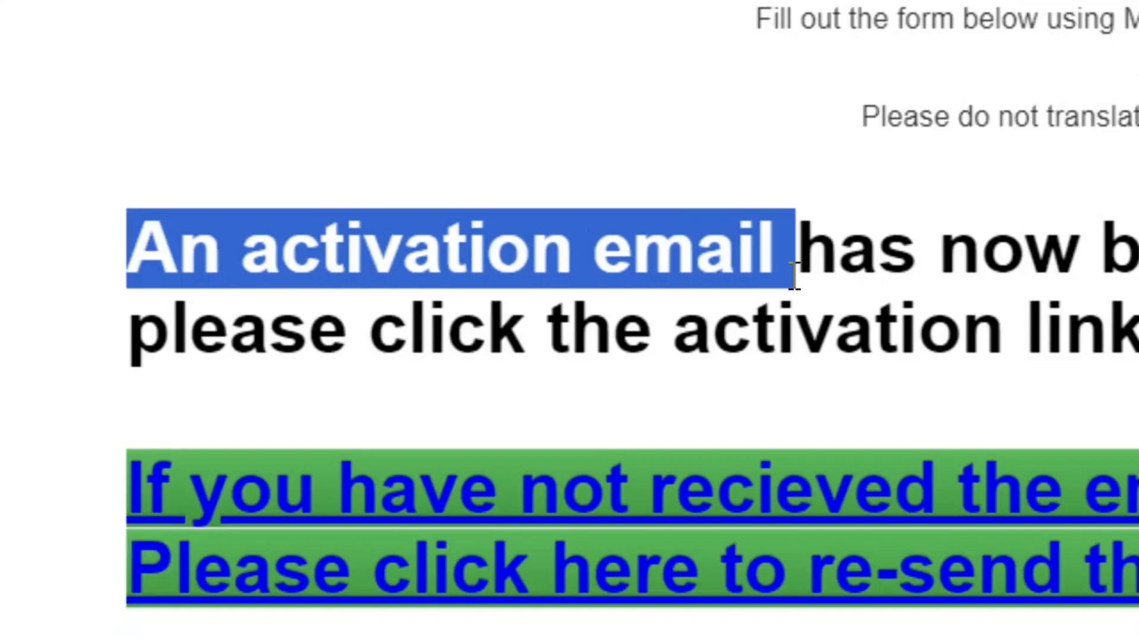
left_click(669, 282)
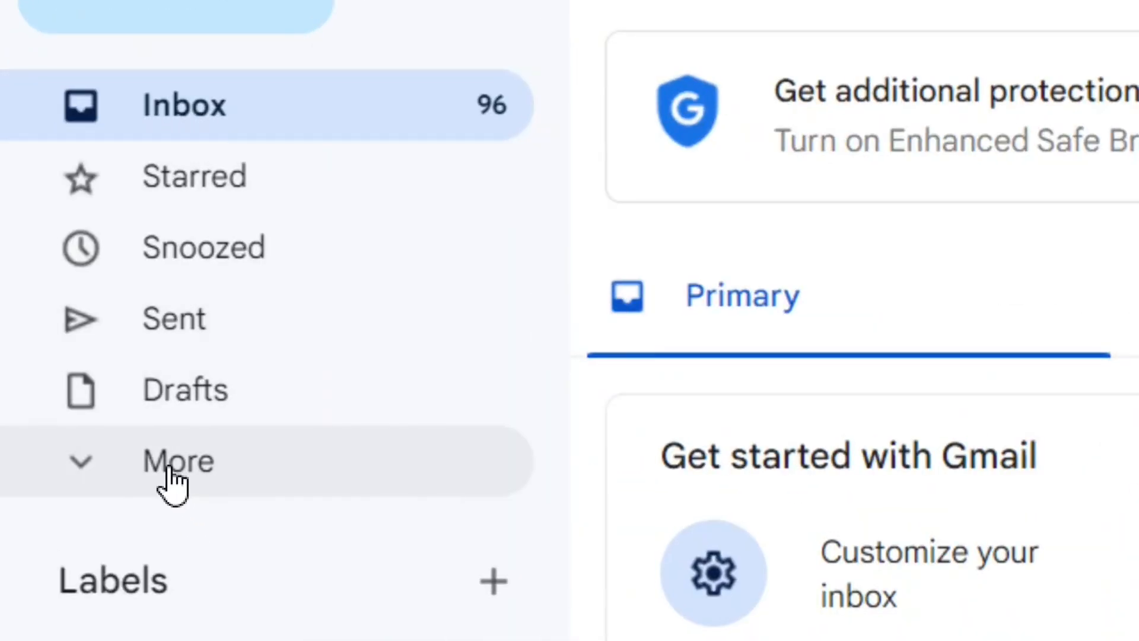
left_click(170, 471)
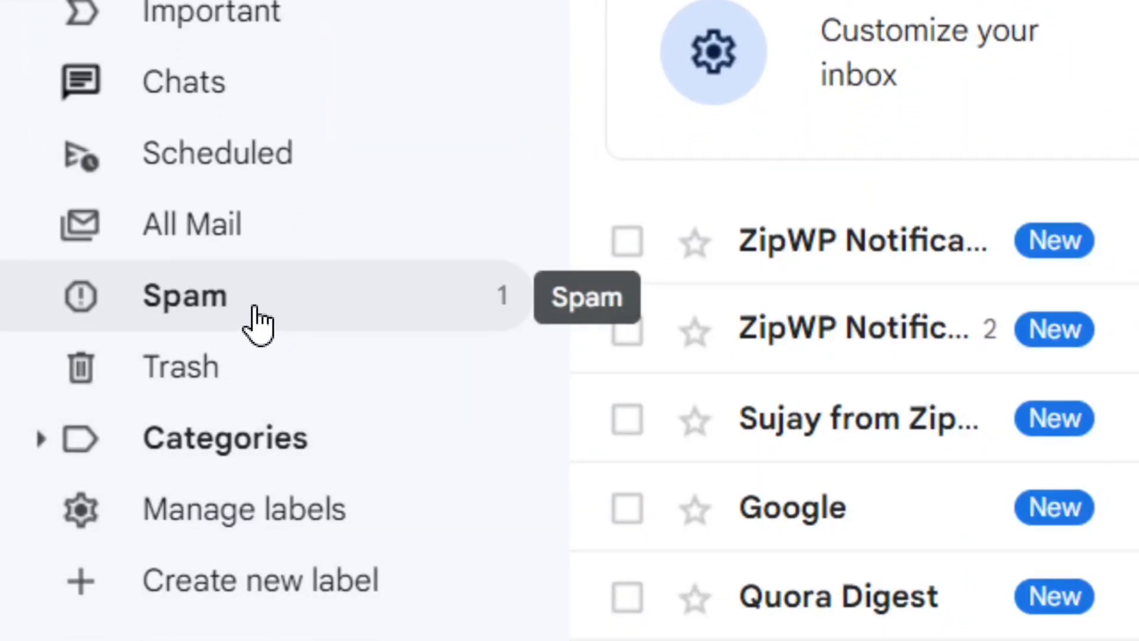
left_click(255, 309)
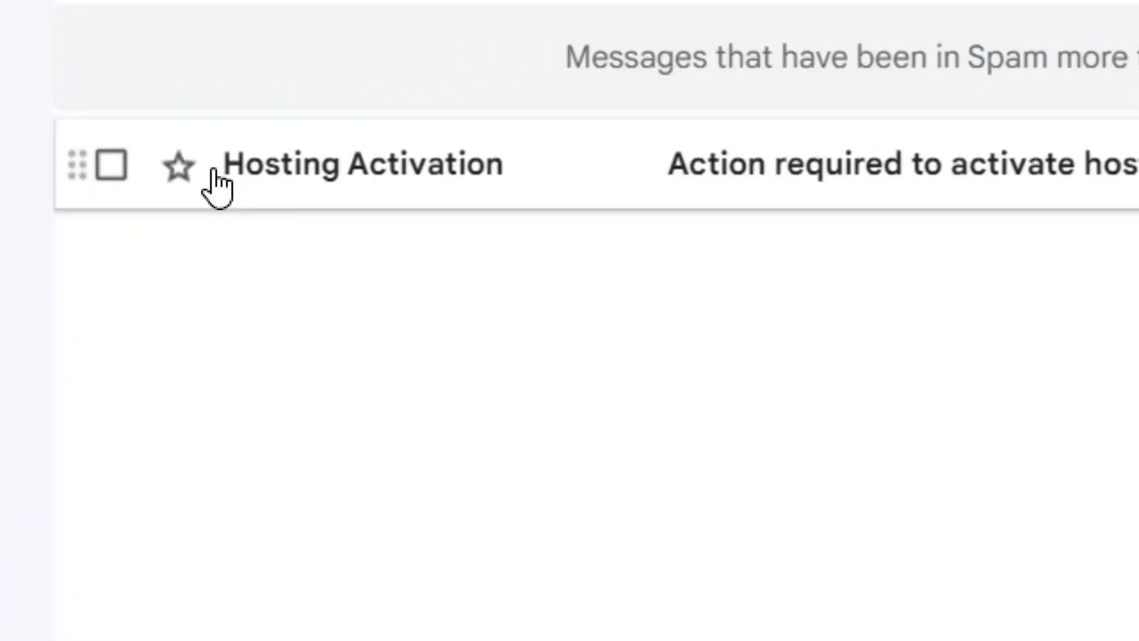
left_click(428, 177)
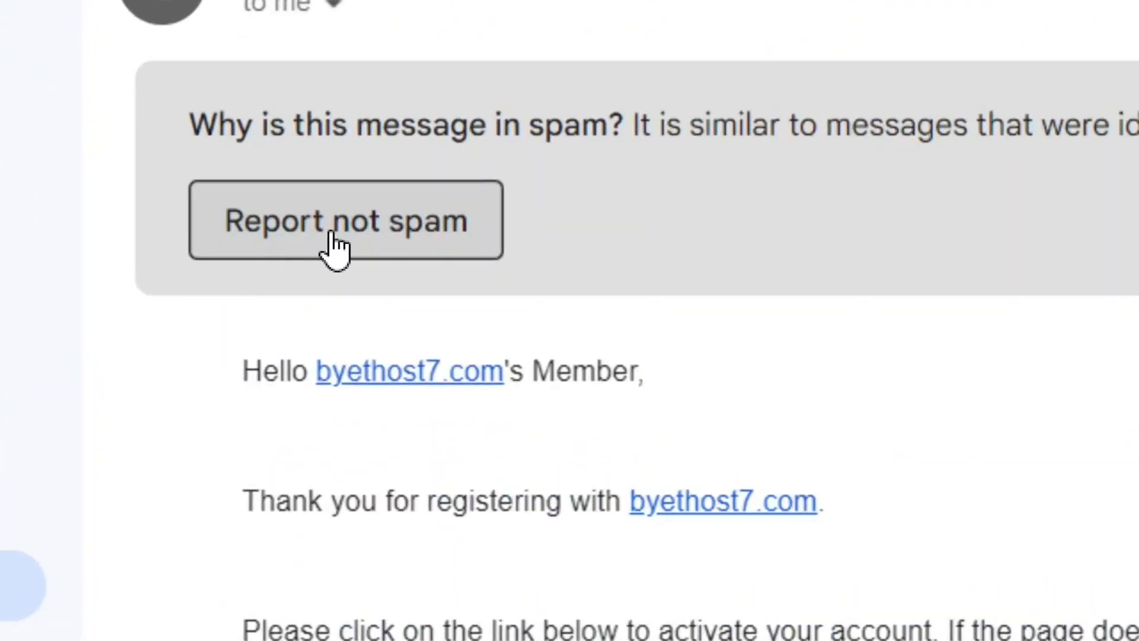
left_click(335, 246)
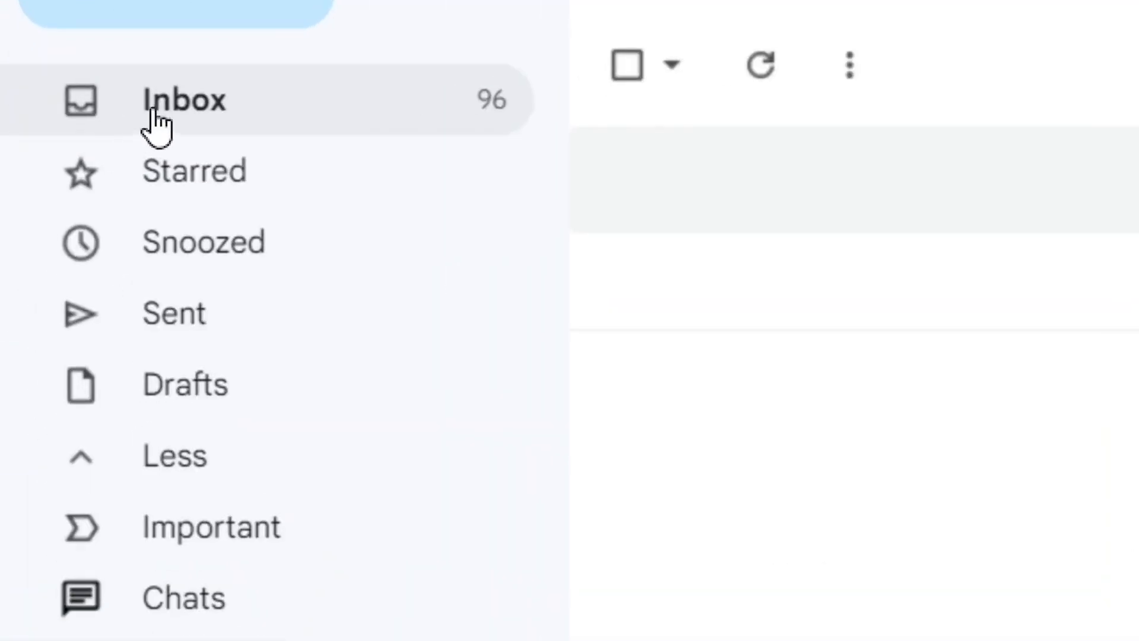
Open the Hosting Activation email from the inbox and follow its account activation link.
left_click(127, 124)
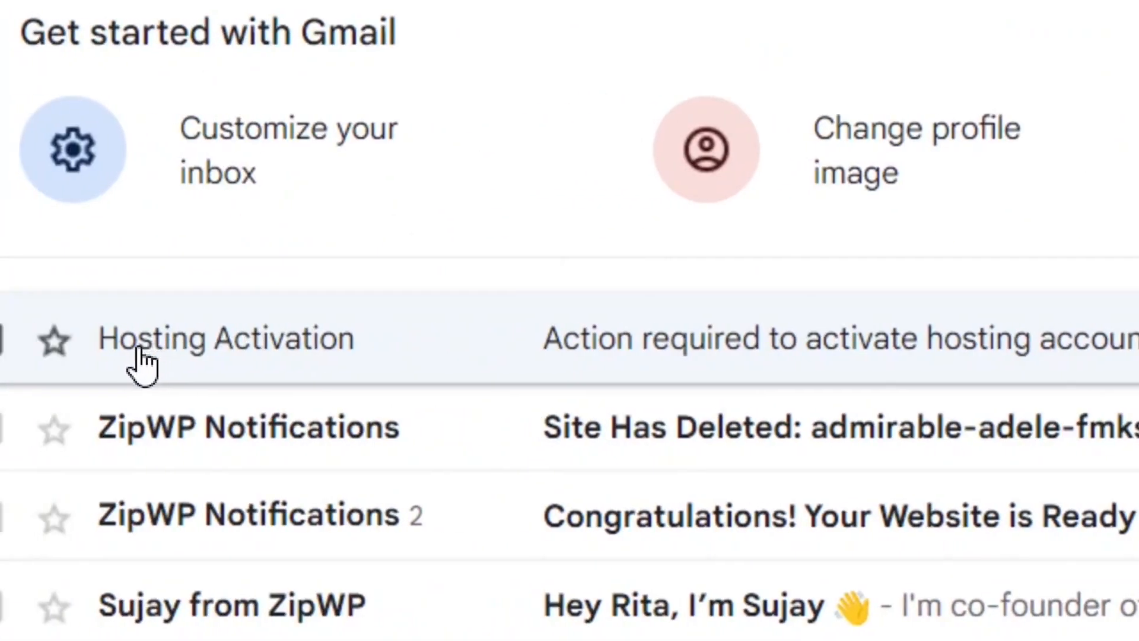
left_click(620, 349)
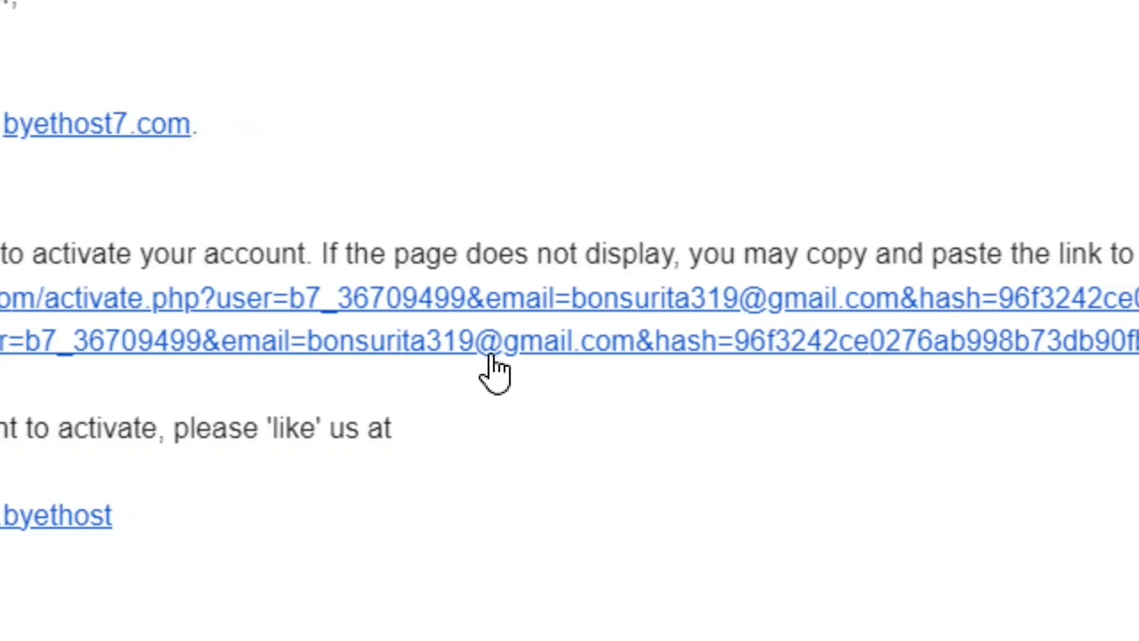
left_click(491, 347)
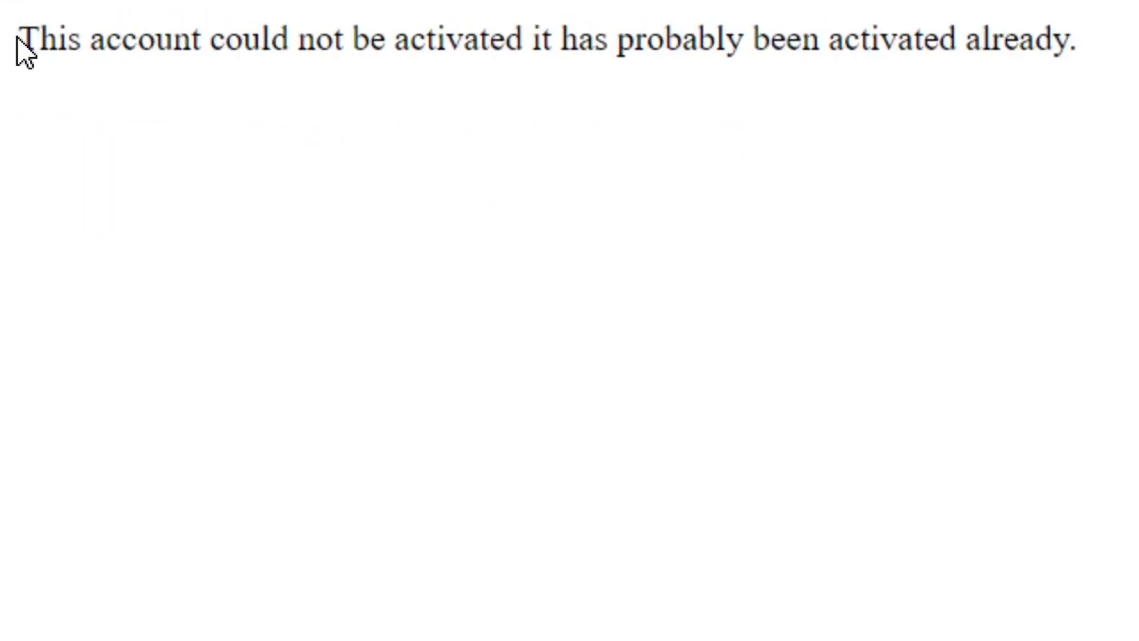
left_click_drag(16, 36, 1070, 56)
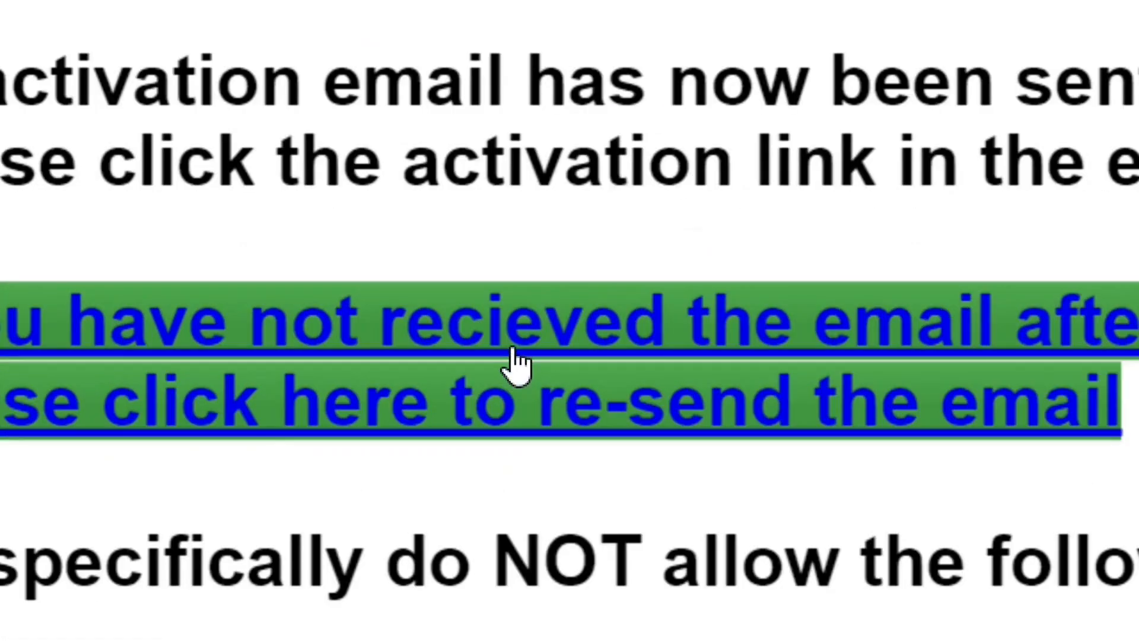
Return to the Byet signup confirmation page and request the activation email again to check the account's status.
left_click(360, 379)
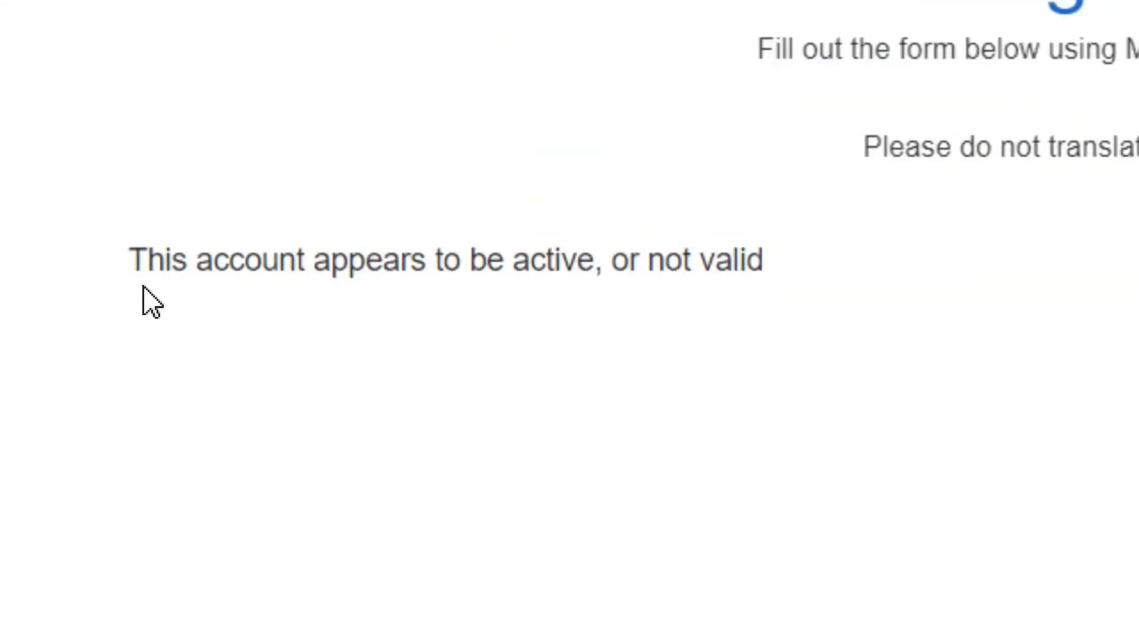
left_click_drag(790, 262, 153, 264)
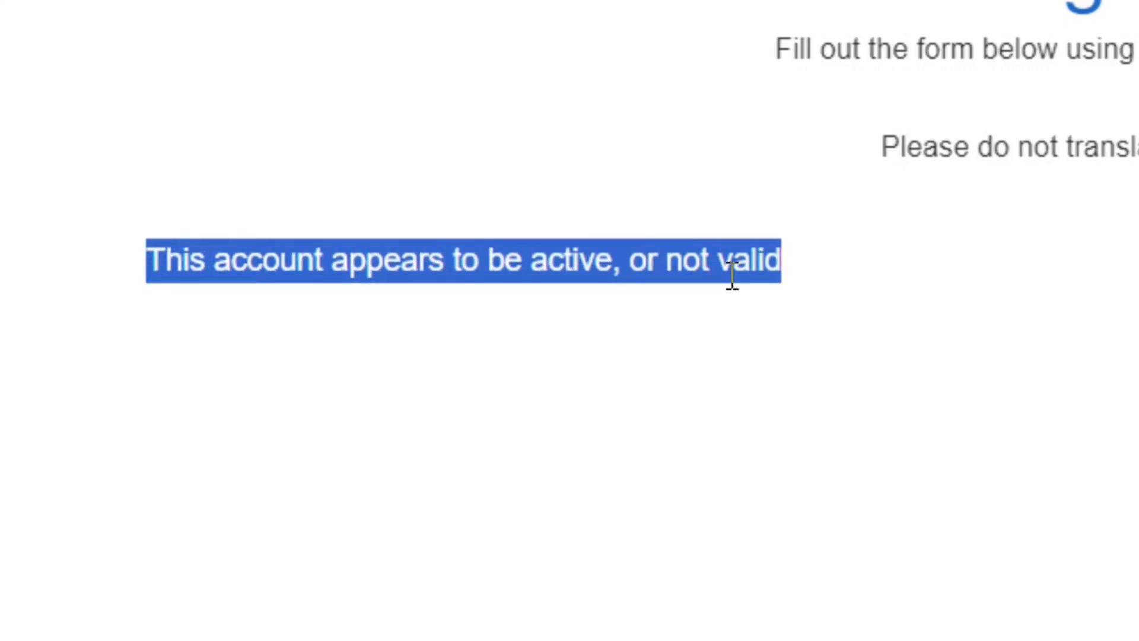
left_click(803, 279)
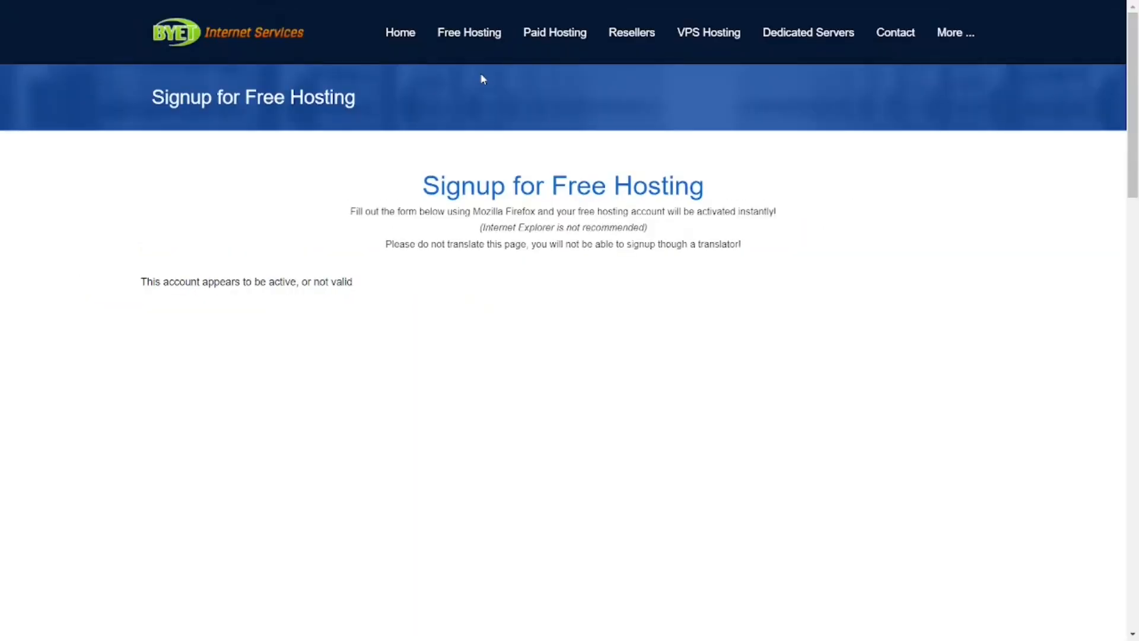
Open Byet's Free Hosting Plans page and start a new sign-up for a free plan.
mouse_move(468, 52)
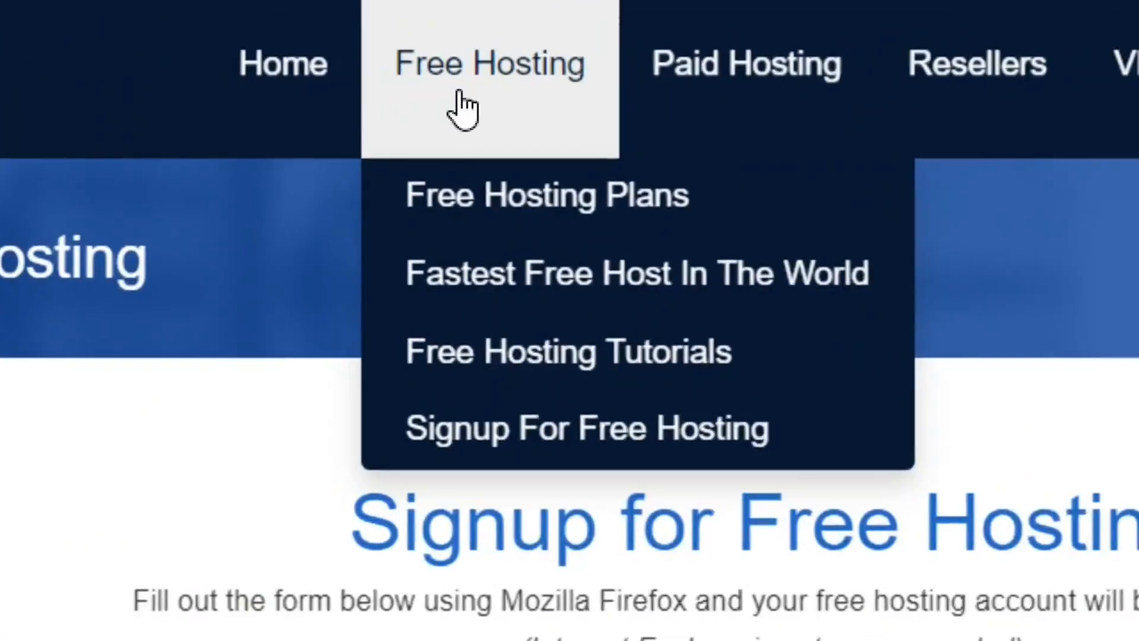
left_click(575, 213)
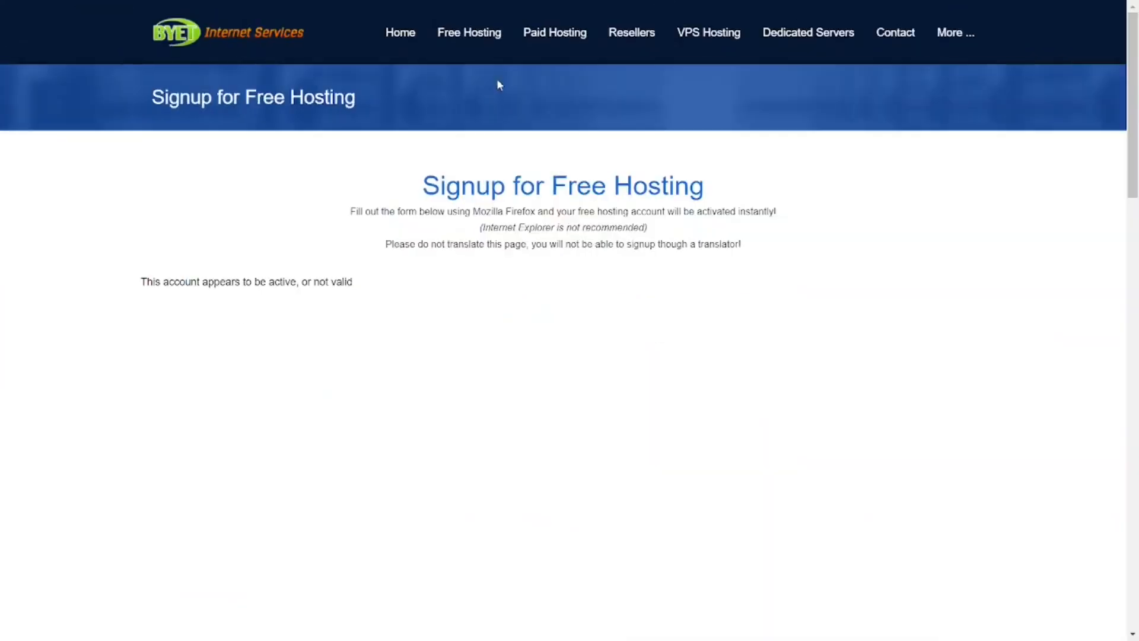
scroll(993, 570, "down", 20)
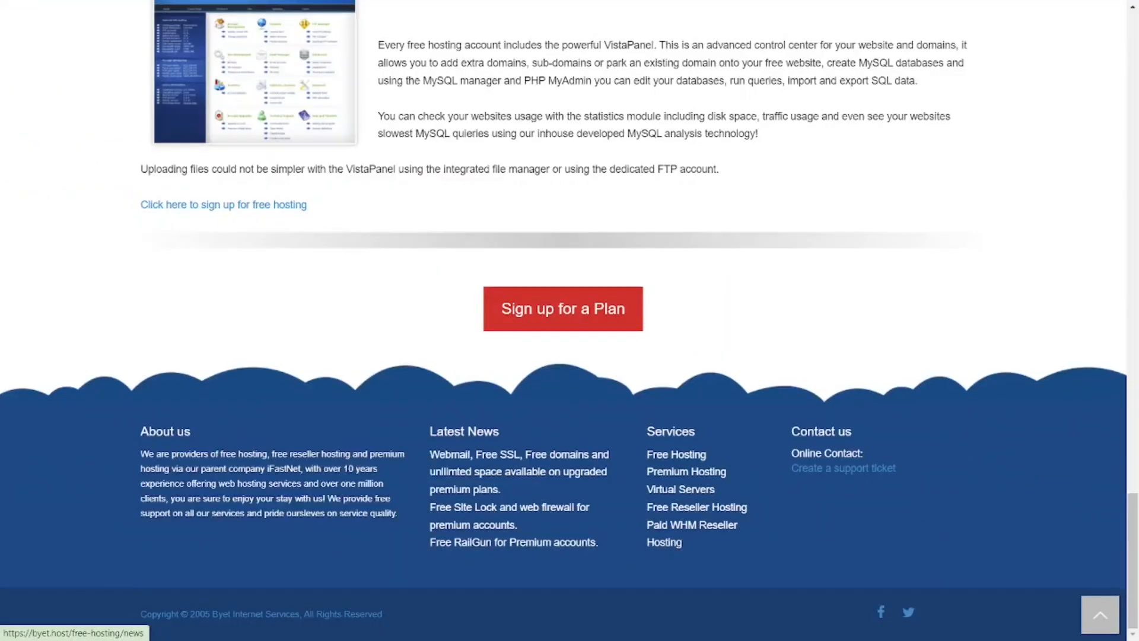
left_click(539, 284)
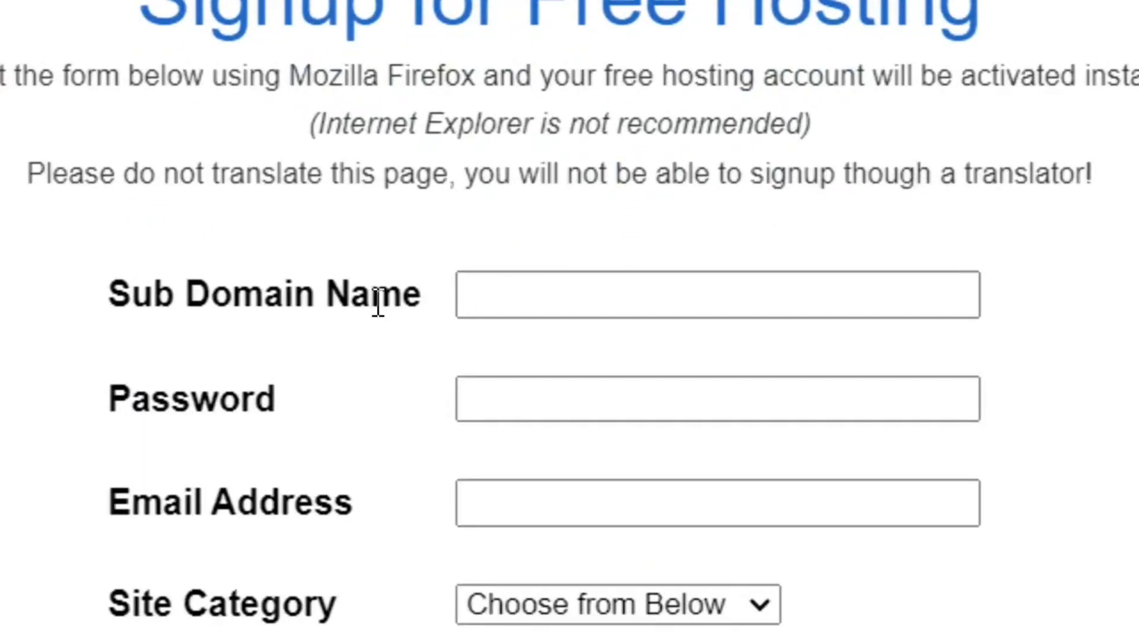
Register with sub domain Bernicerealagent, the account password and e-mail, site category Personal, language English and the security code.
left_click(595, 293)
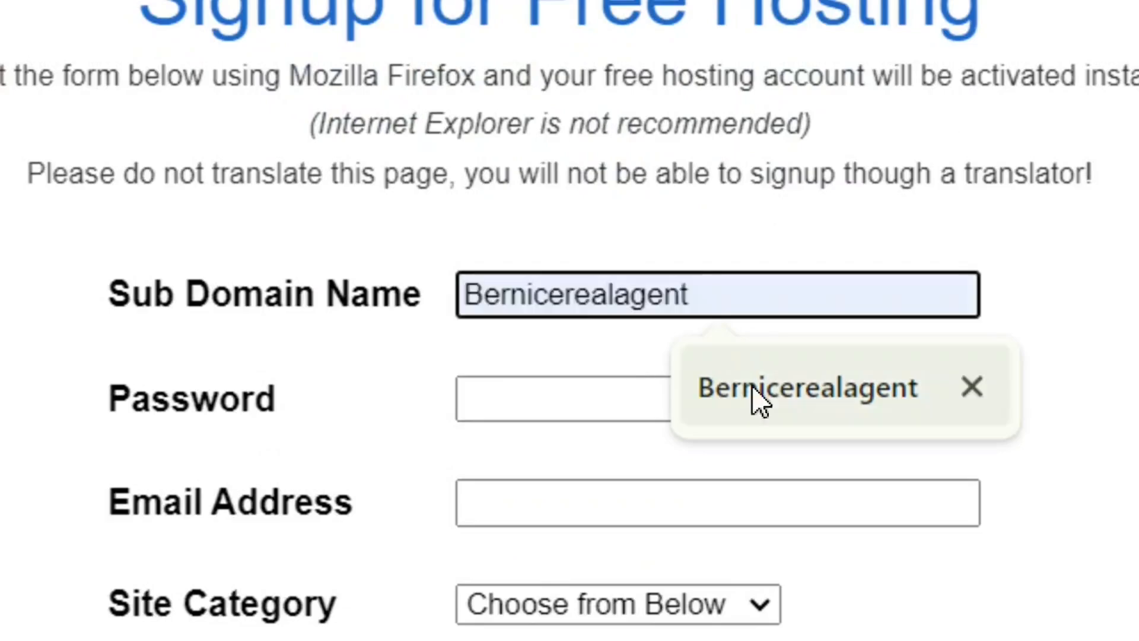
left_click(806, 389)
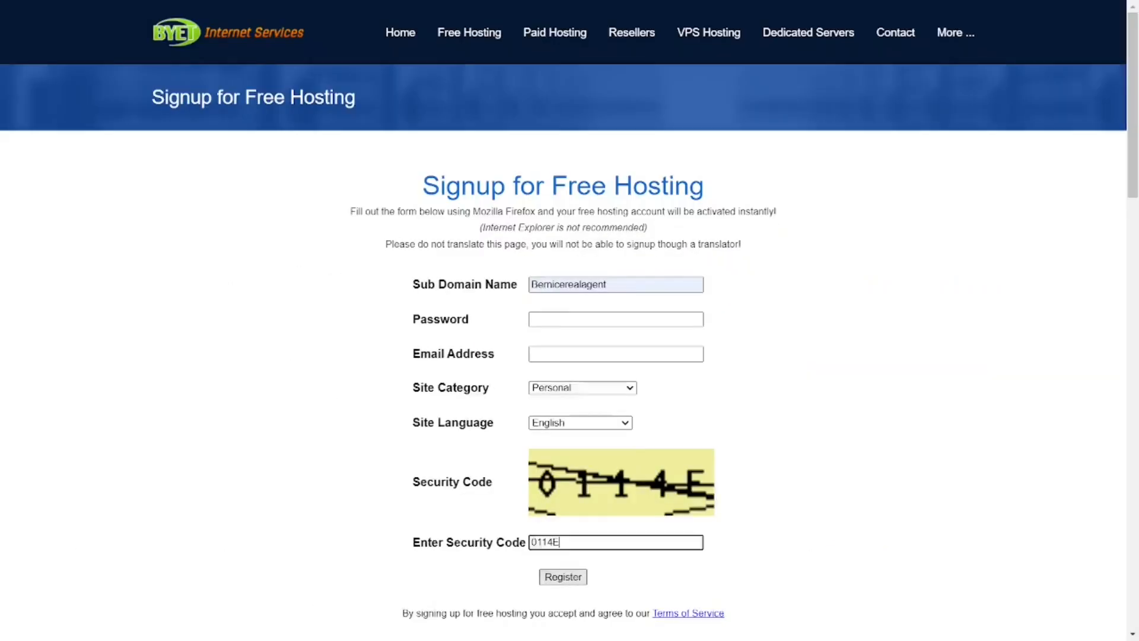
left_click(568, 465)
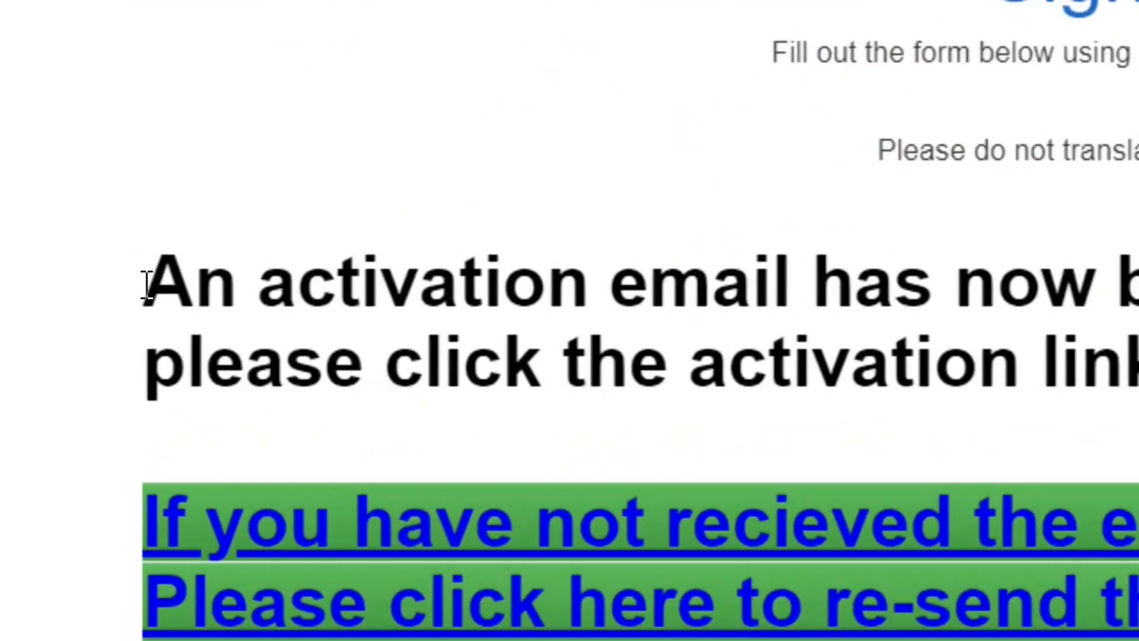
left_click_drag(141, 289, 388, 302)
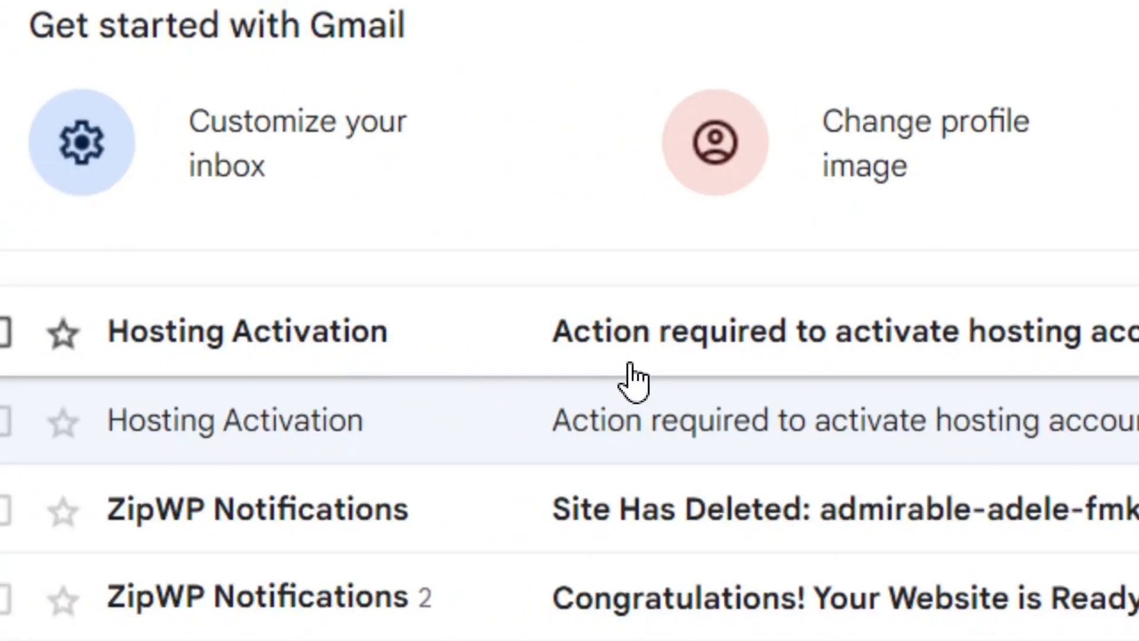
Open the newest Hosting Activation email in Gmail, follow its activation link, and check the website URL in the account details.
left_click(199, 347)
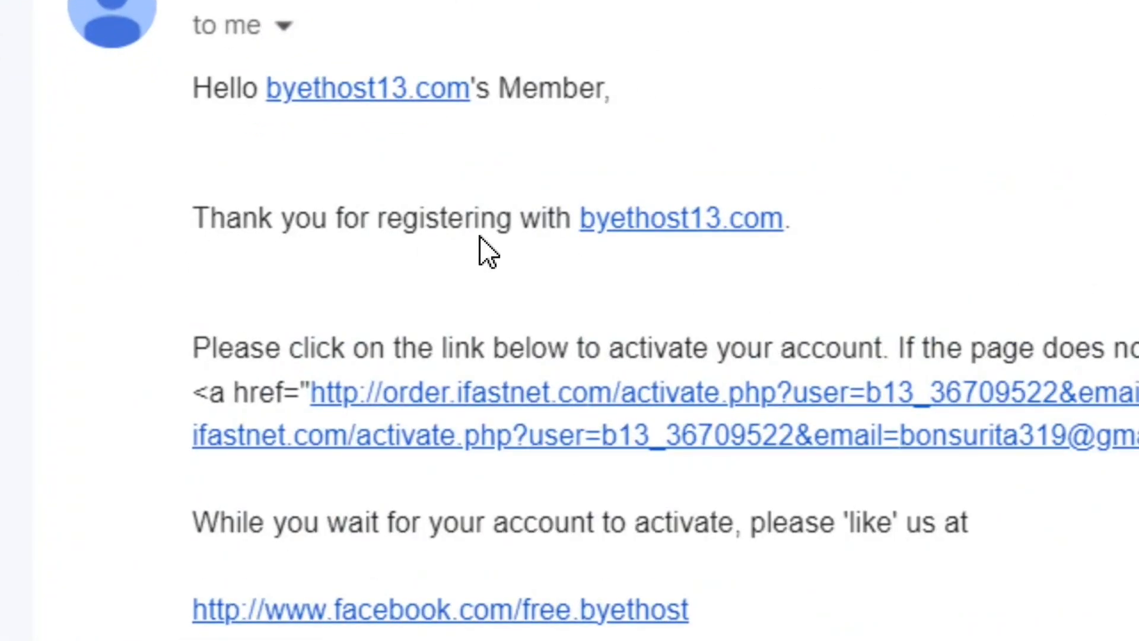
left_click(617, 436)
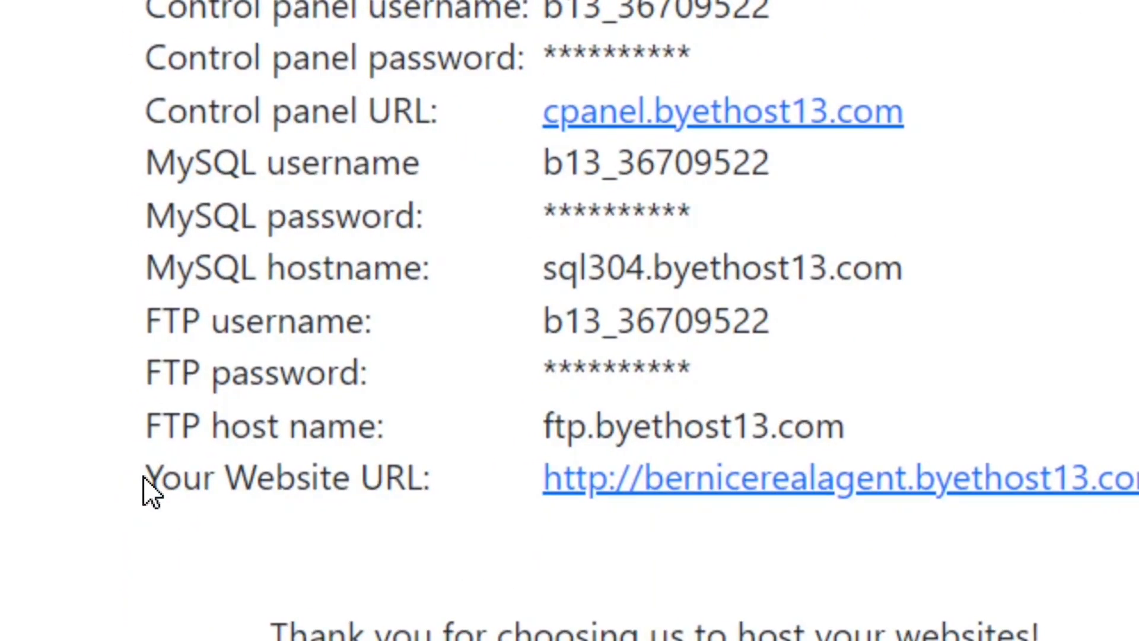
left_click_drag(143, 477, 442, 501)
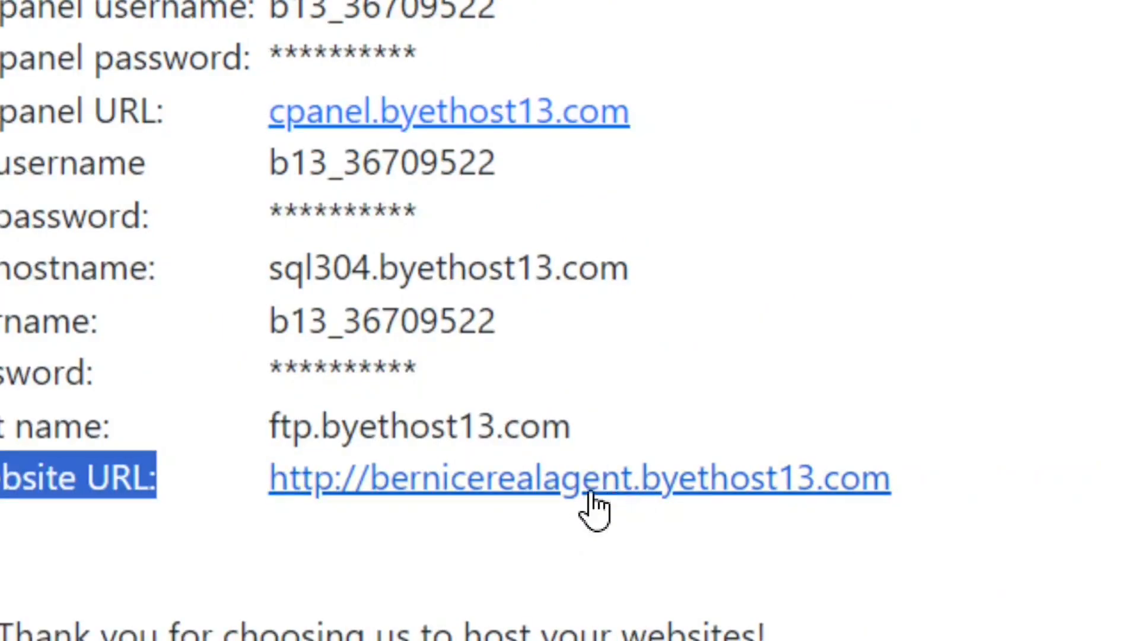
left_click(216, 501)
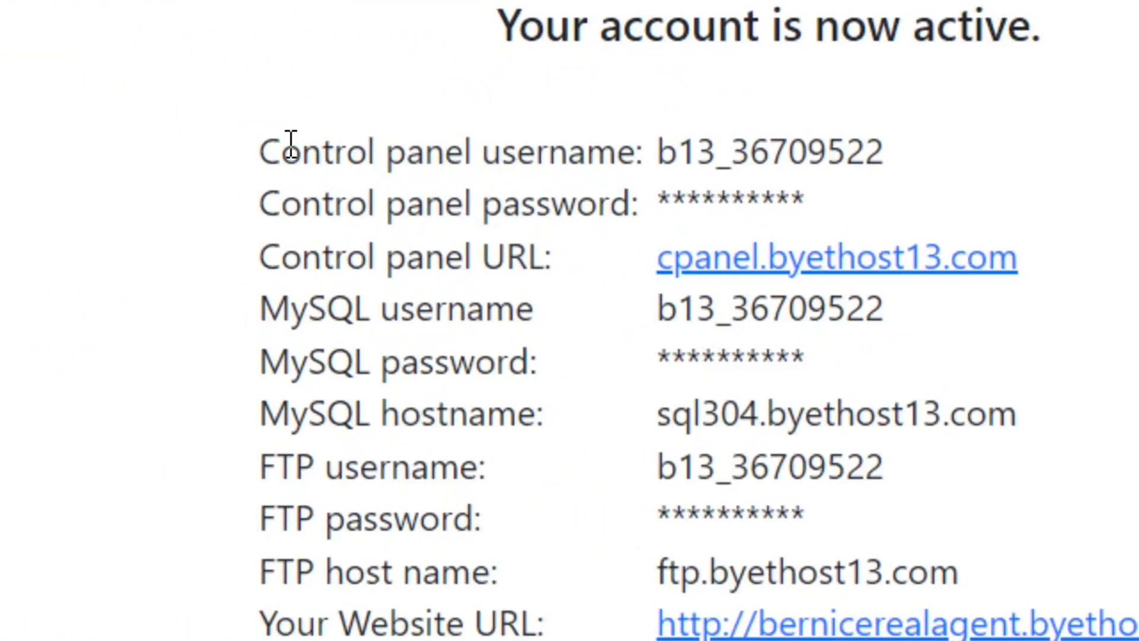
Copy the control panel username, open the control panel URL cpanel.byethost13.com, and accept the notice on its login page.
left_click_drag(261, 157, 918, 168)
key("ctrl+c")
left_click(652, 150)
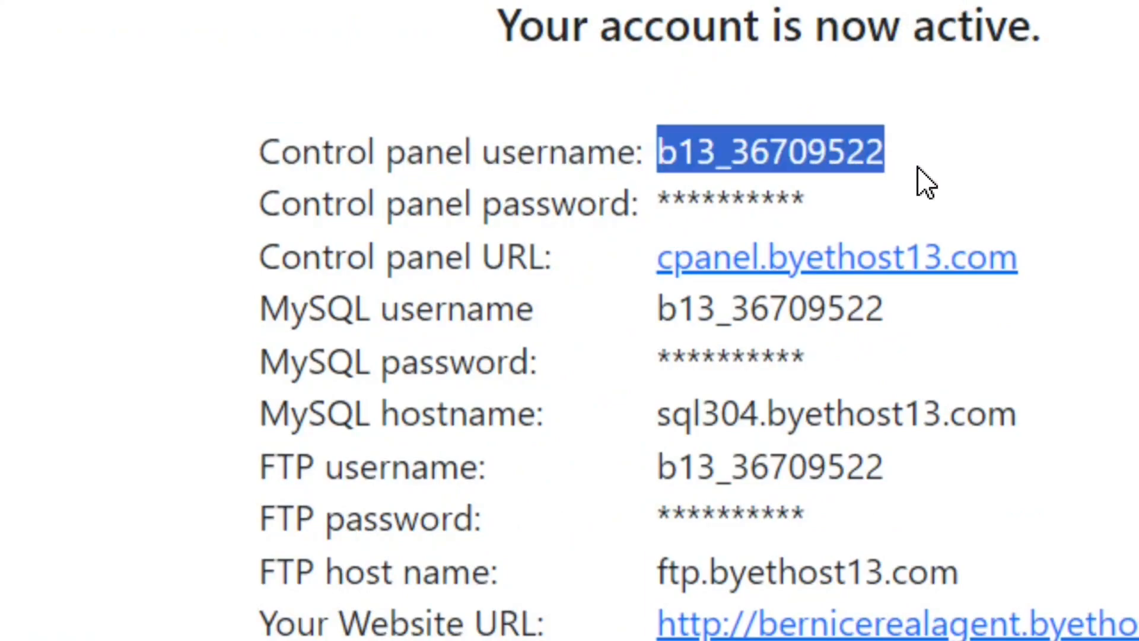
left_click_drag(260, 256, 541, 264)
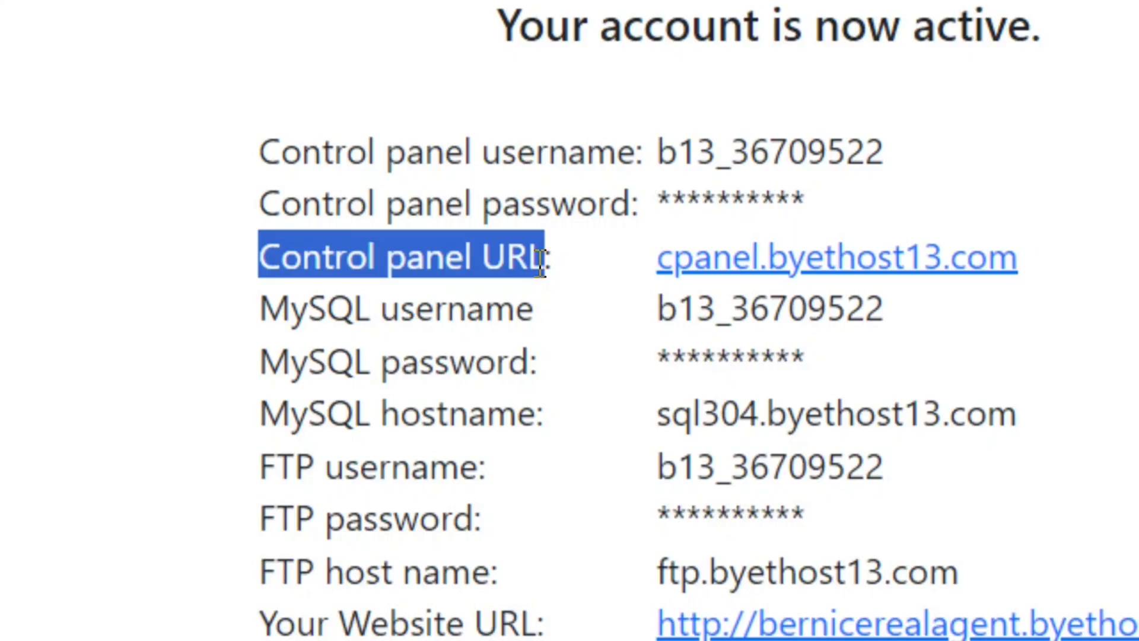
left_click(899, 270)
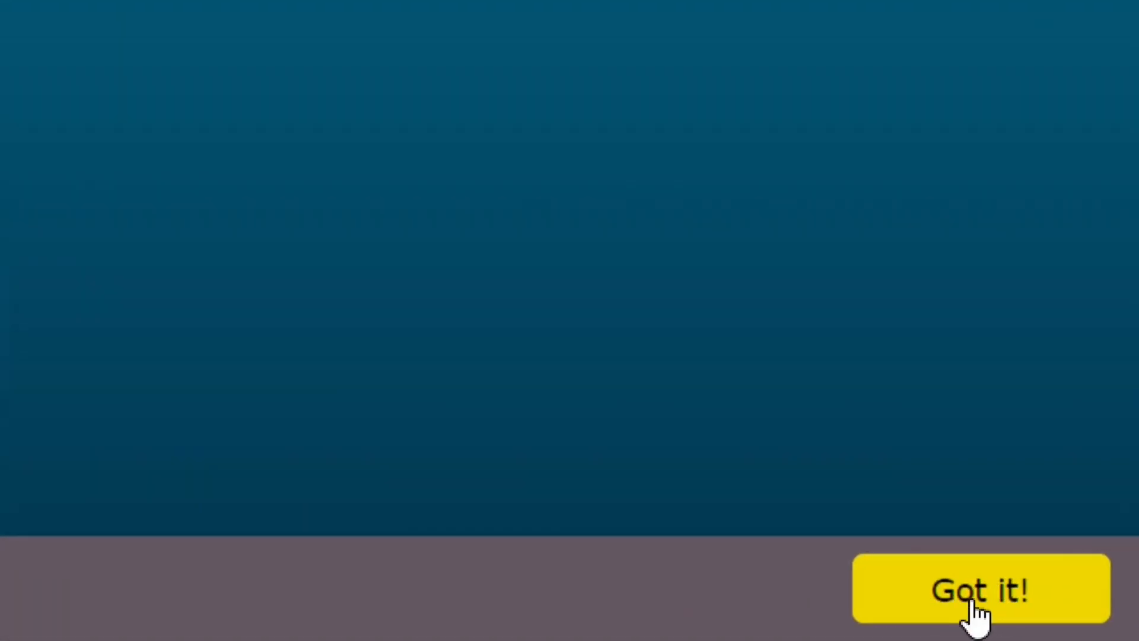
left_click(994, 614)
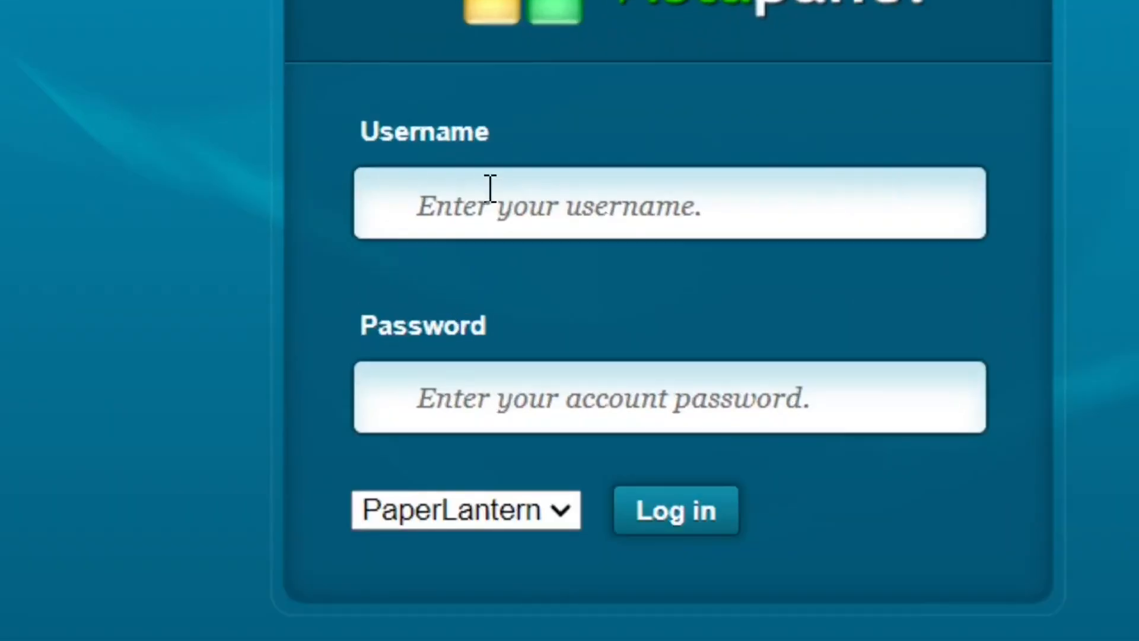
Log in to VistaPanel with the copied username and the account password, and approve receiving email alerts.
left_click(503, 202)
key("ctrl+v")
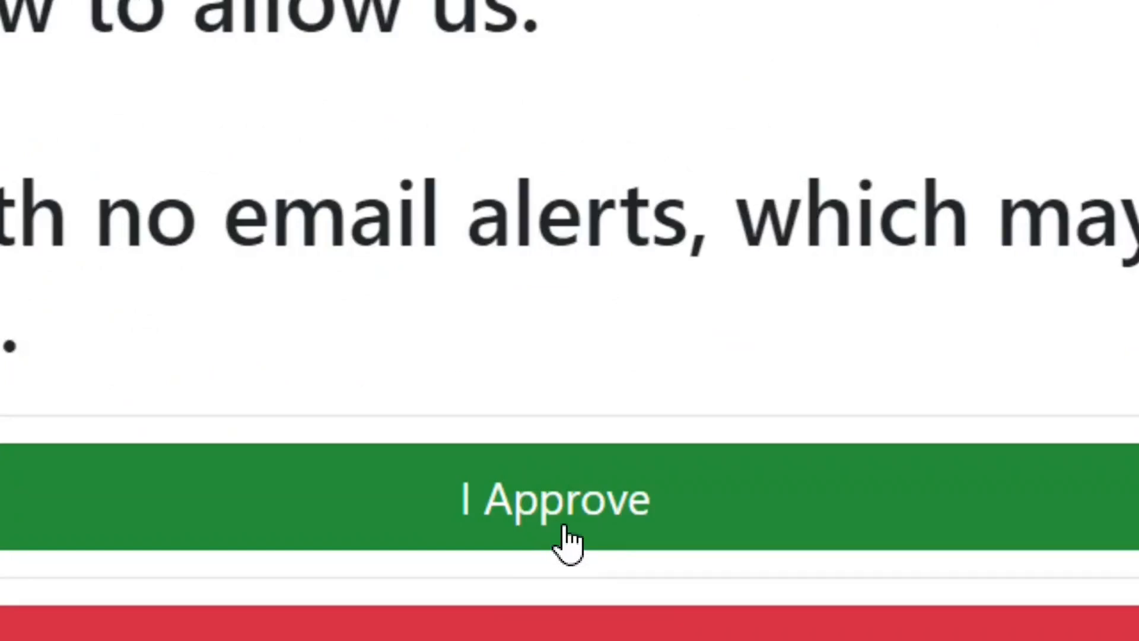
left_click(564, 526)
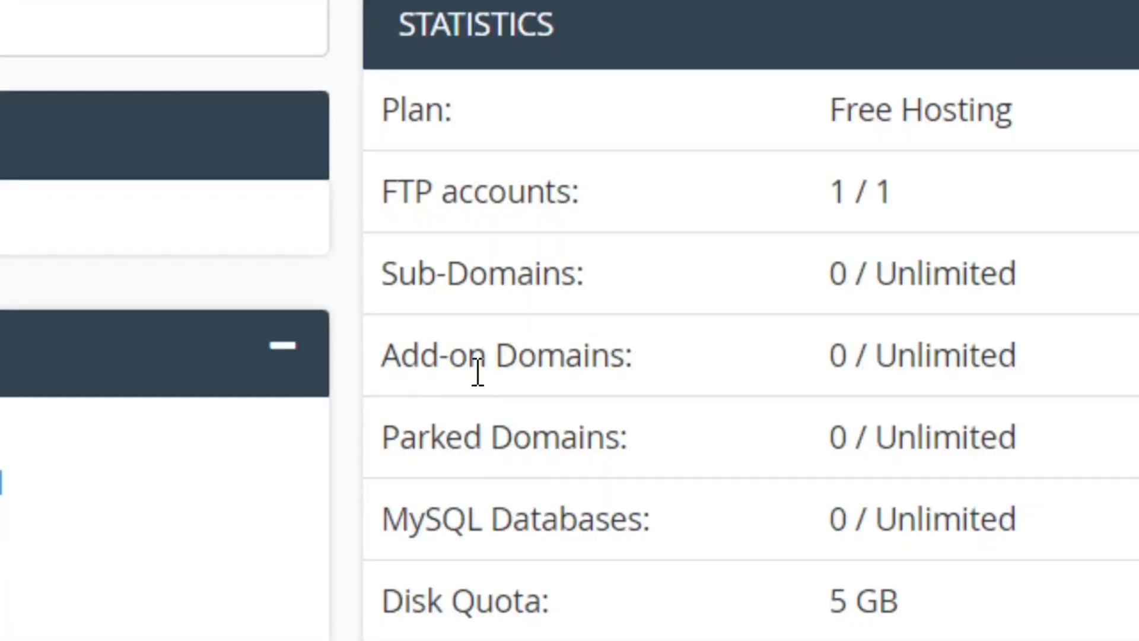
Check the plan's disk quota in the hosting statistics and open the Softaculous Apps Installer.
scroll(869, 442, "down", 1)
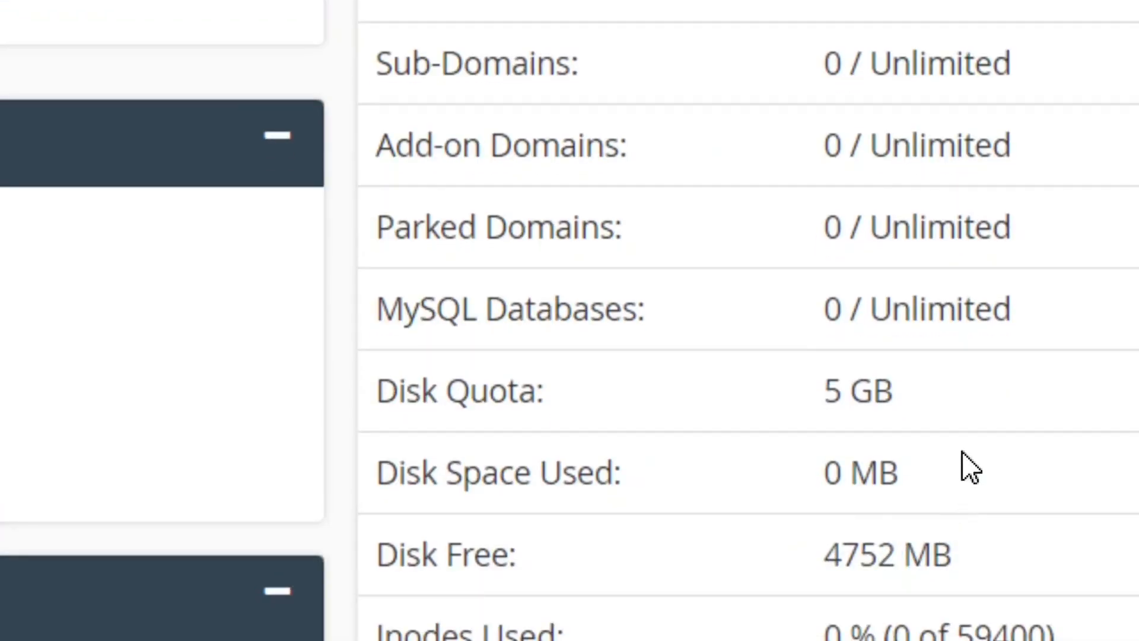
left_click_drag(914, 386, 799, 386)
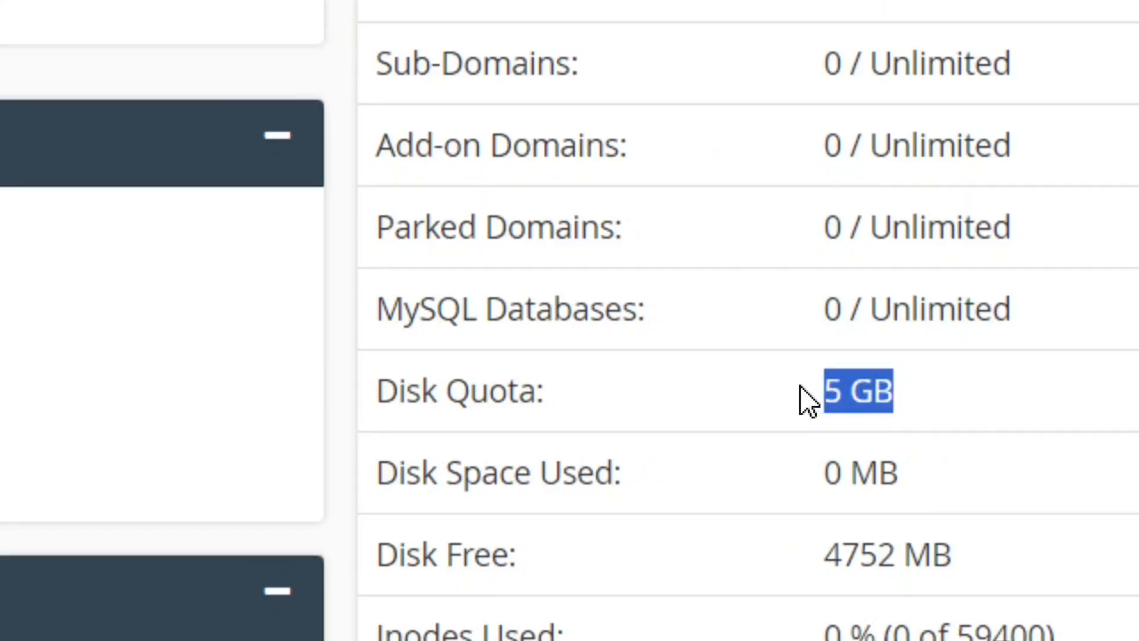
left_click(930, 387)
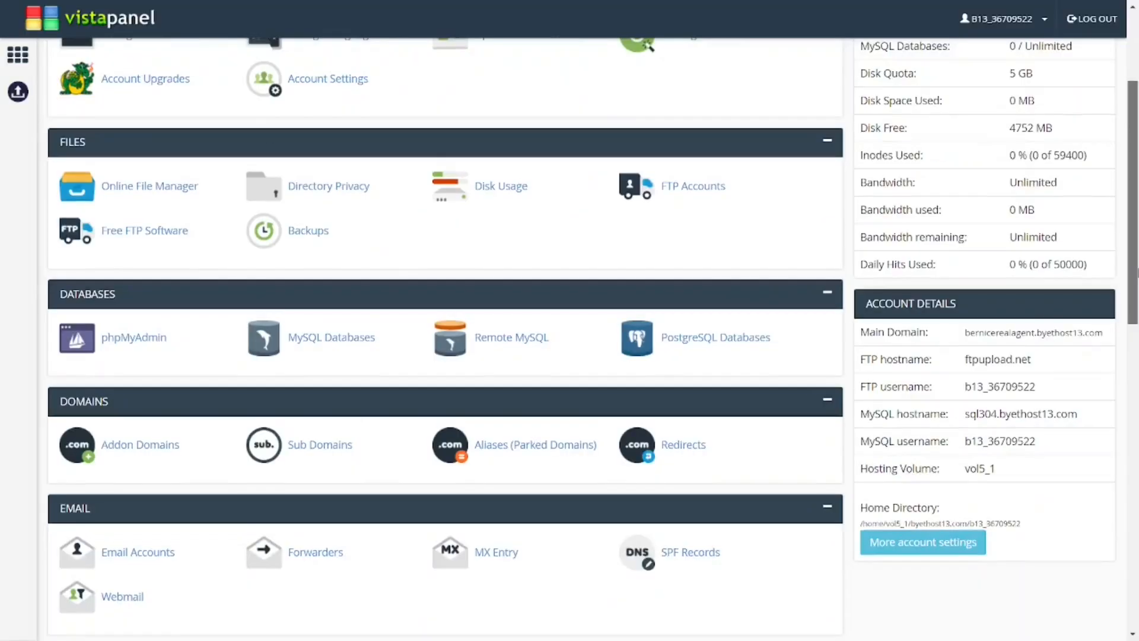
scroll(938, 403, "down", 8)
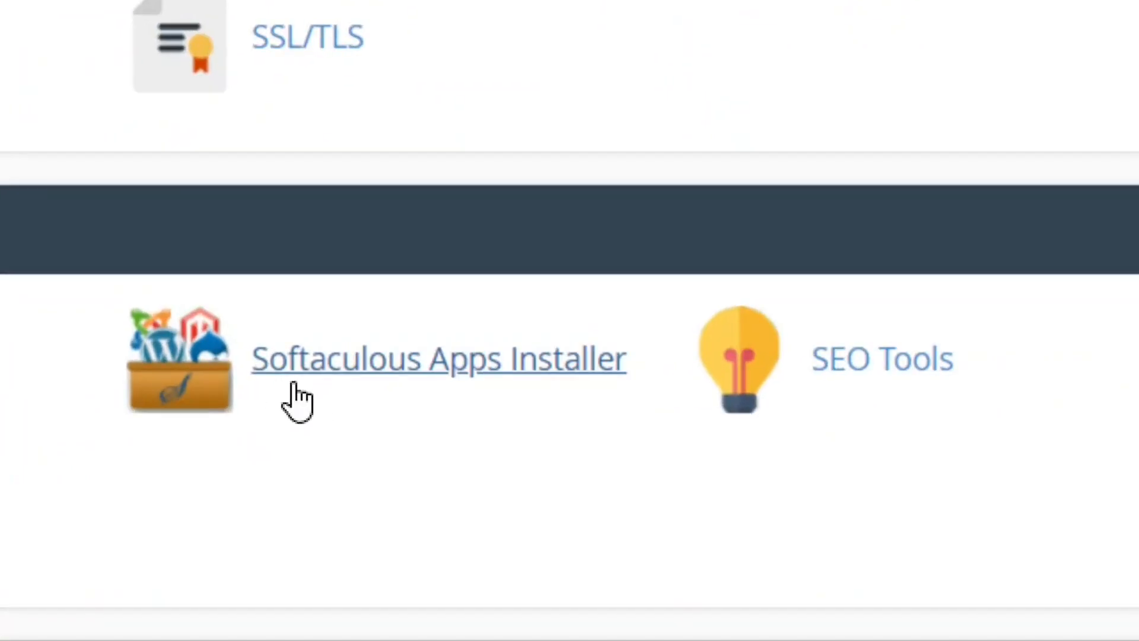
left_click(437, 368)
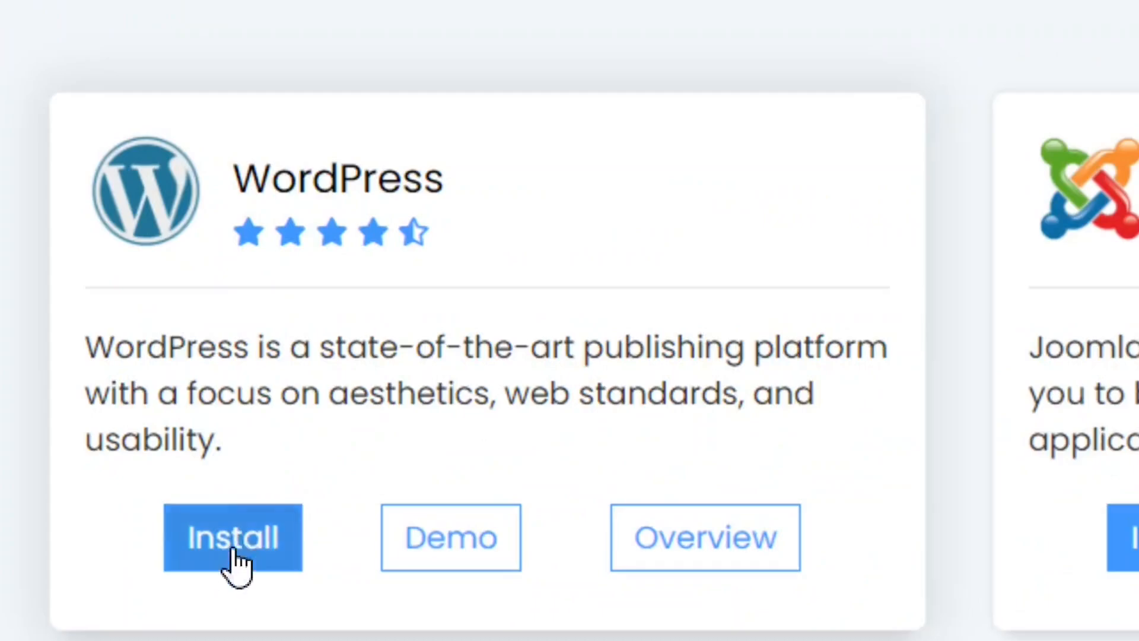
Start a WordPress installation in Softaculous using the Quick Install option.
left_click(234, 551)
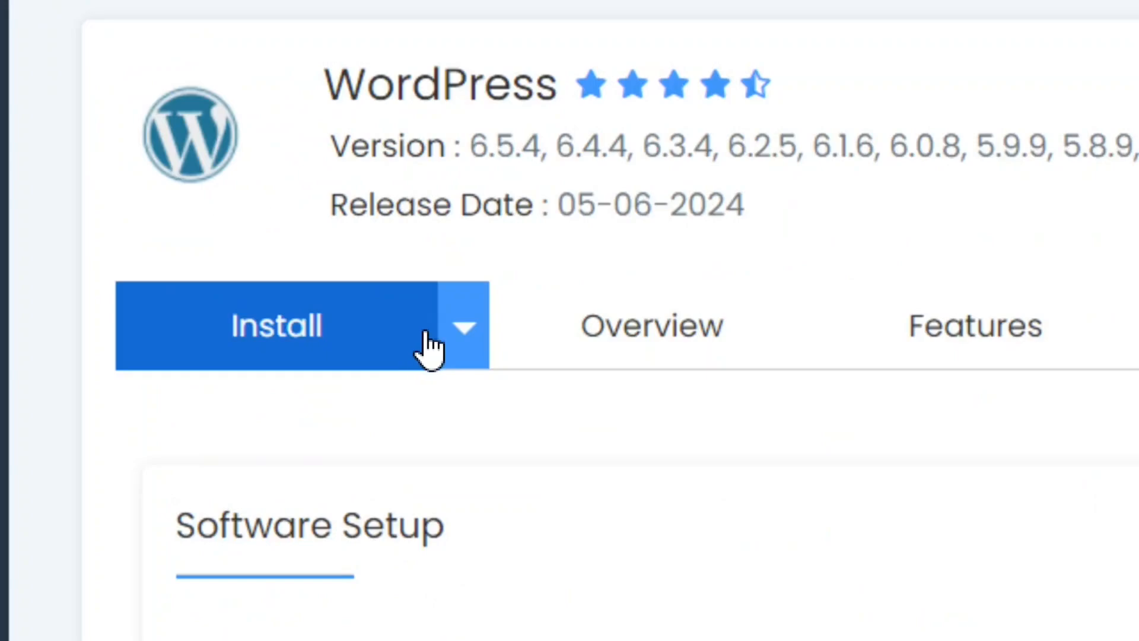
left_click(464, 341)
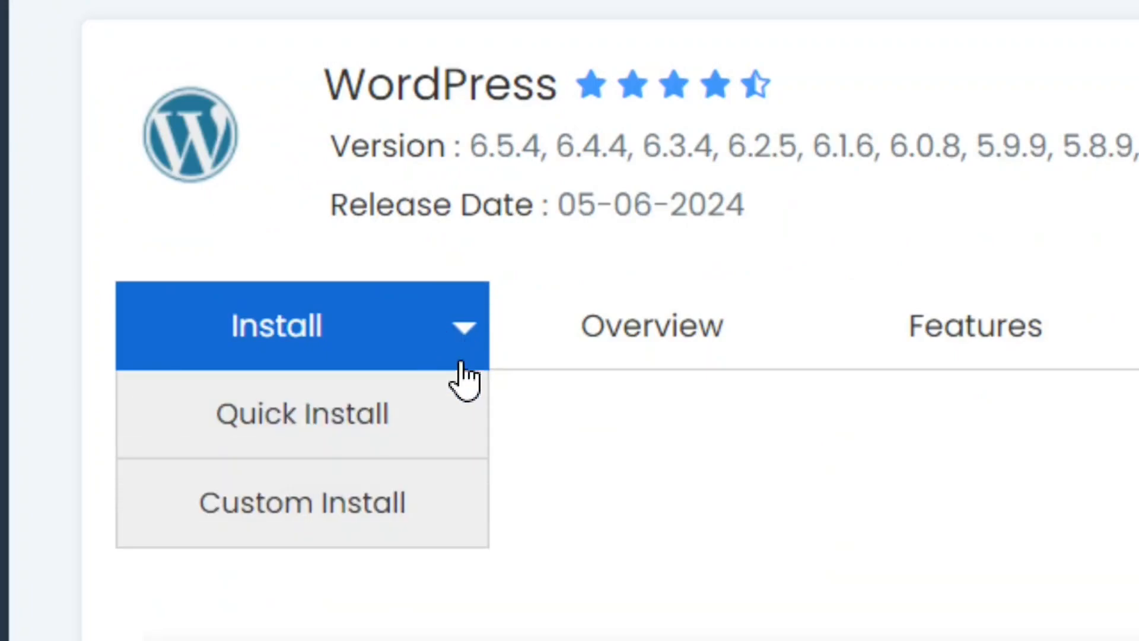
left_click(308, 419)
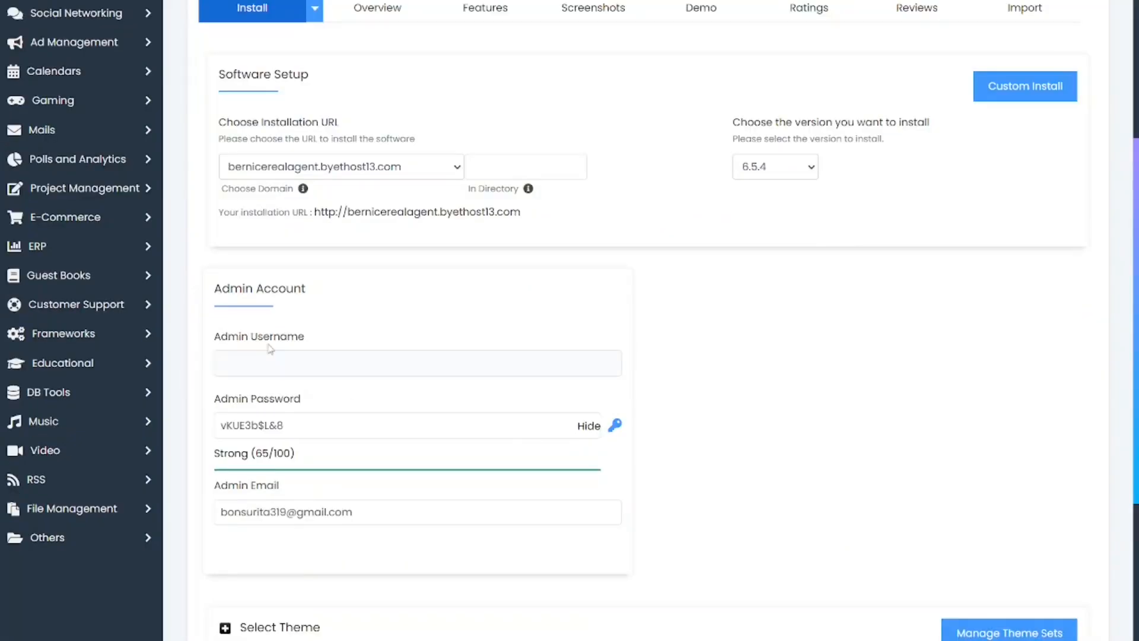
Fill in the admin username and install WordPress 6.5.4 on the bernicerealagent.byethost13.com domain.
left_click(225, 340)
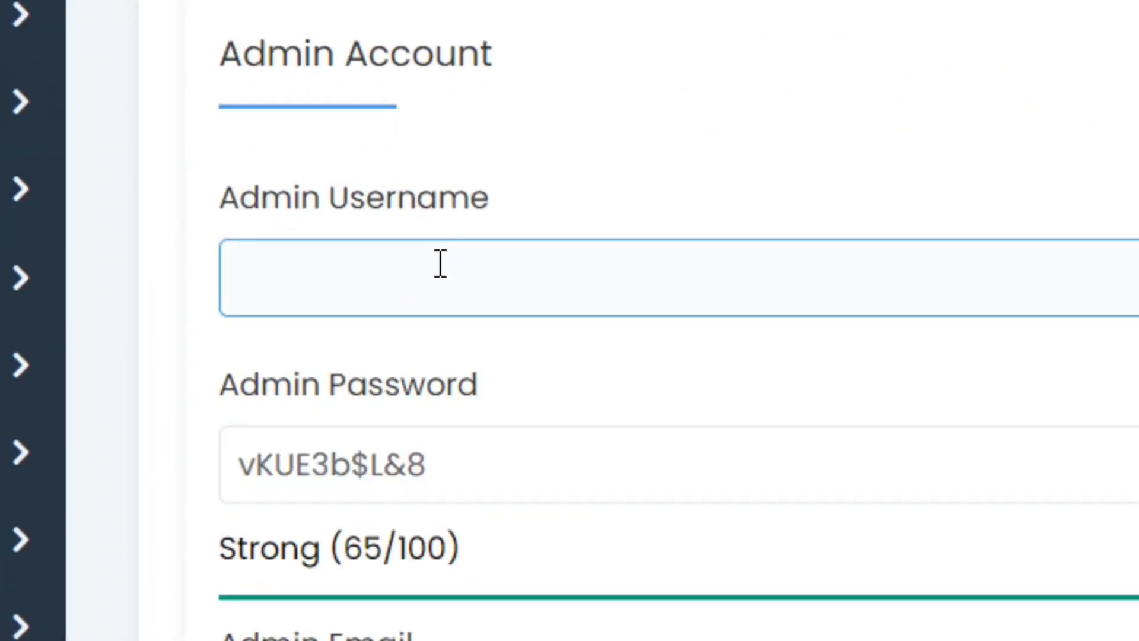
left_click(360, 284)
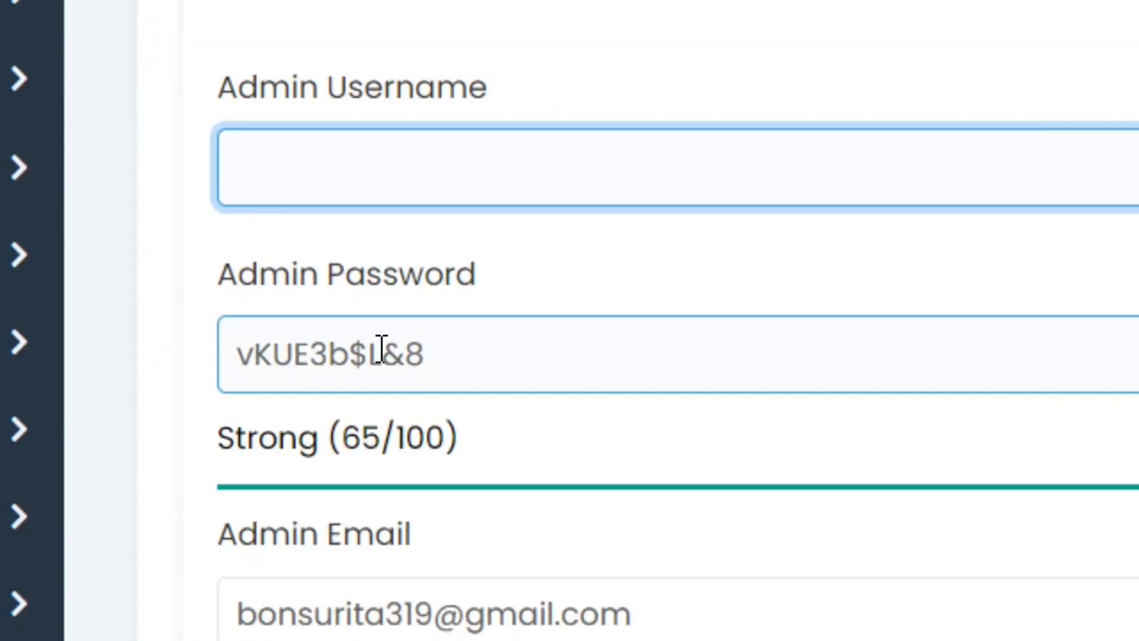
scroll(823, 456, "down", 4)
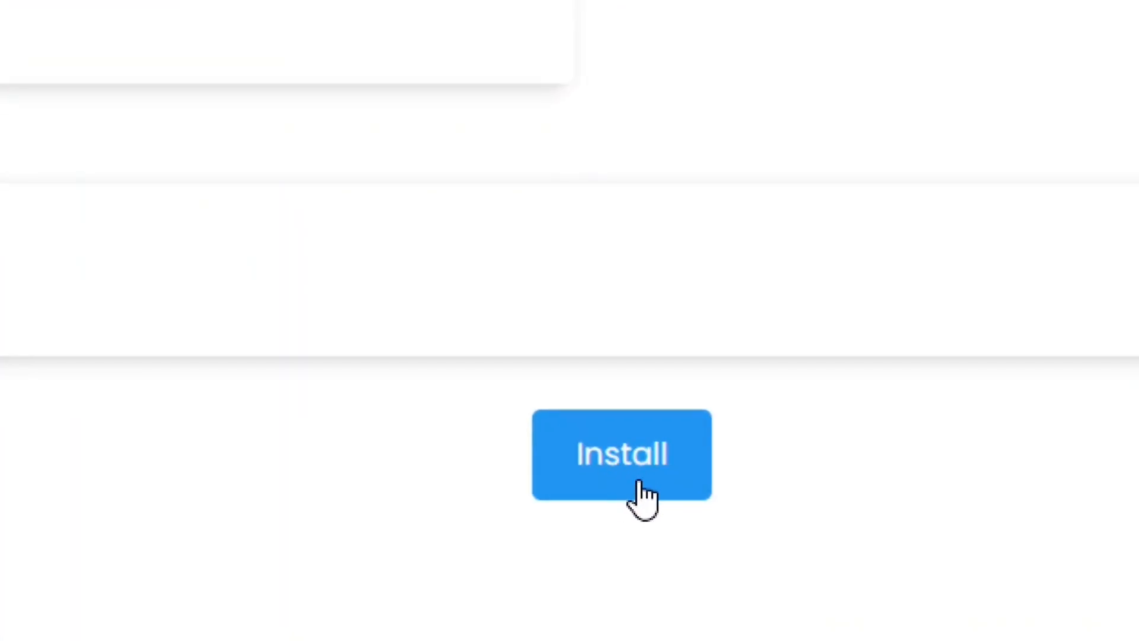
left_click(639, 485)
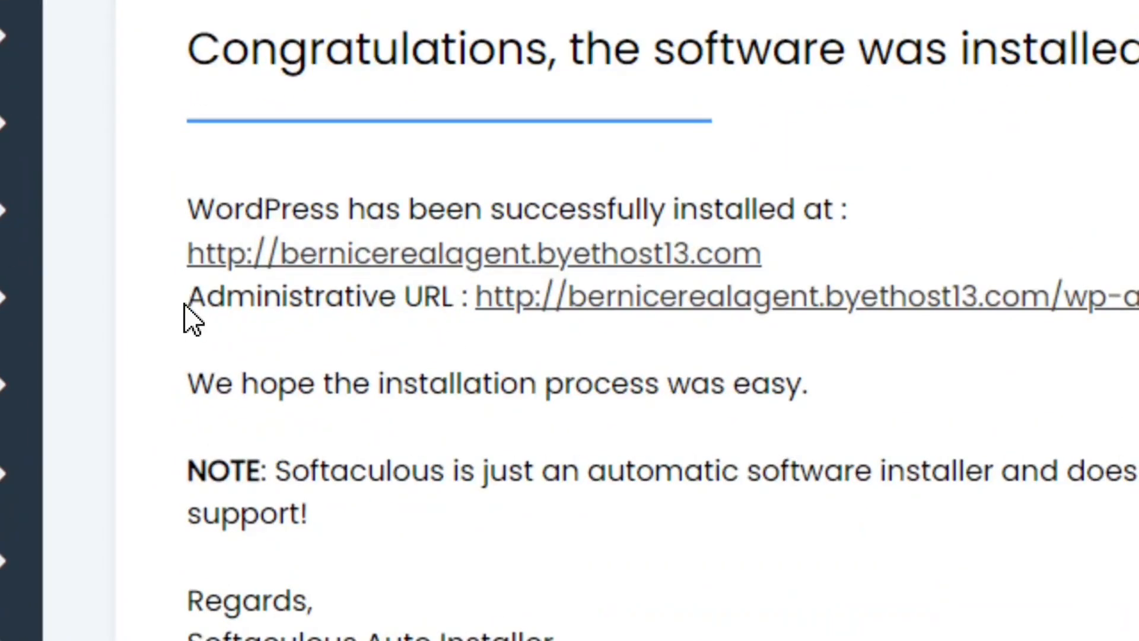
Open the WordPress dashboard through the installation's administrative URL and visit the live My Blog site.
left_click_drag(188, 307, 461, 307)
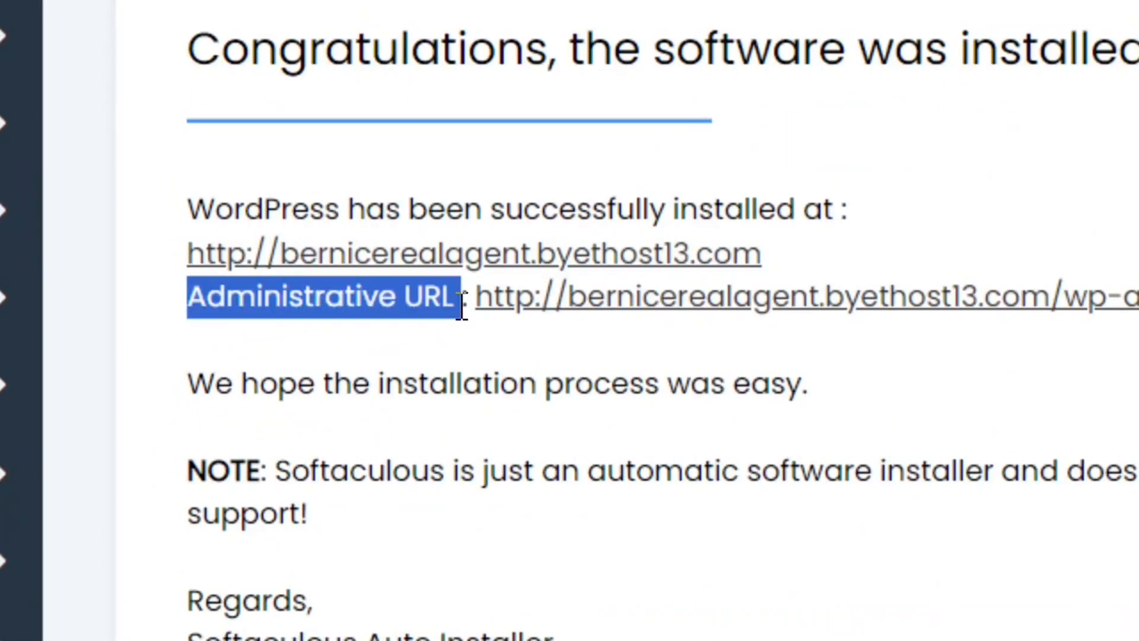
left_click(462, 344)
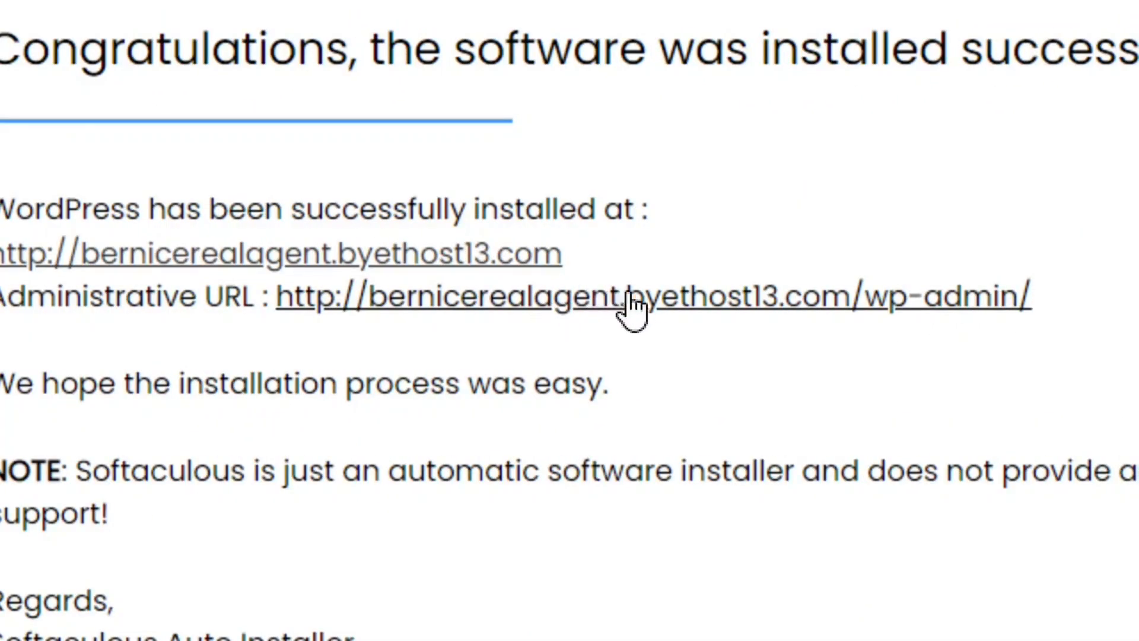
left_click(633, 306)
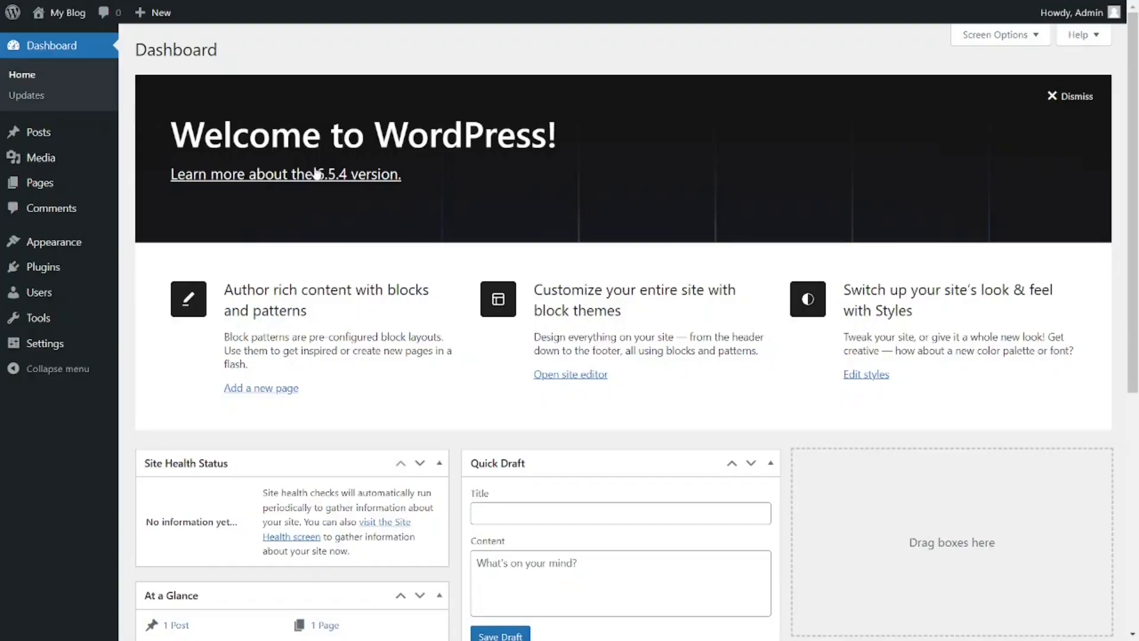
mouse_move(57, 24)
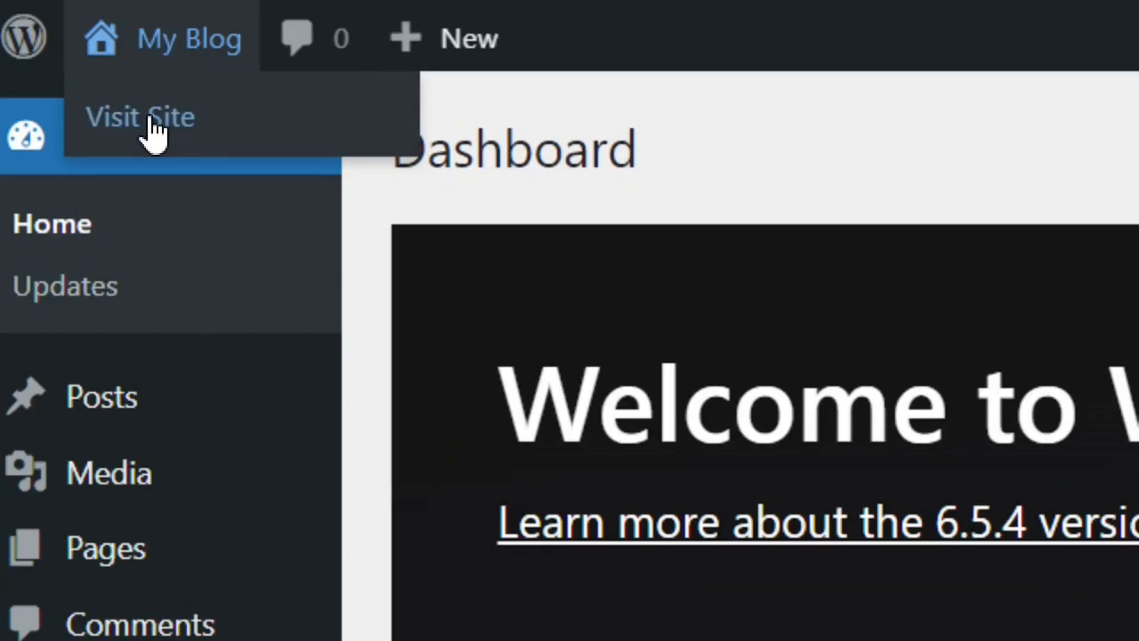
left_click(154, 133)
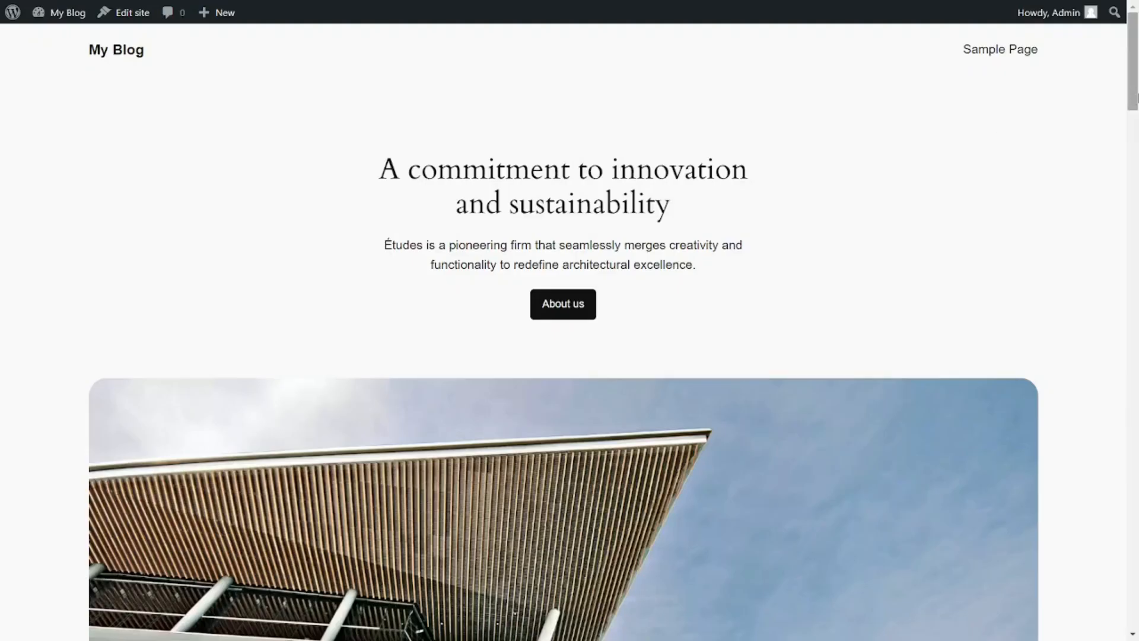
Look over the default My Blog homepage and return to the site's WordPress dashboard.
scroll(928, 153, "down", 15)
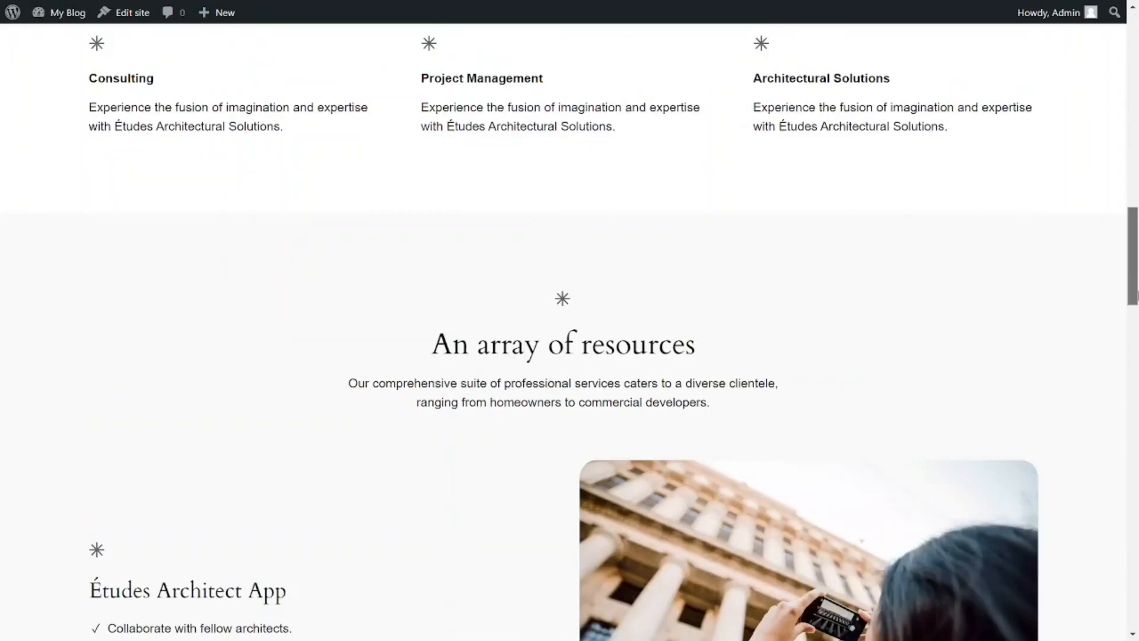
left_click_drag(1137, 295, 1137, 99)
mouse_move(64, 21)
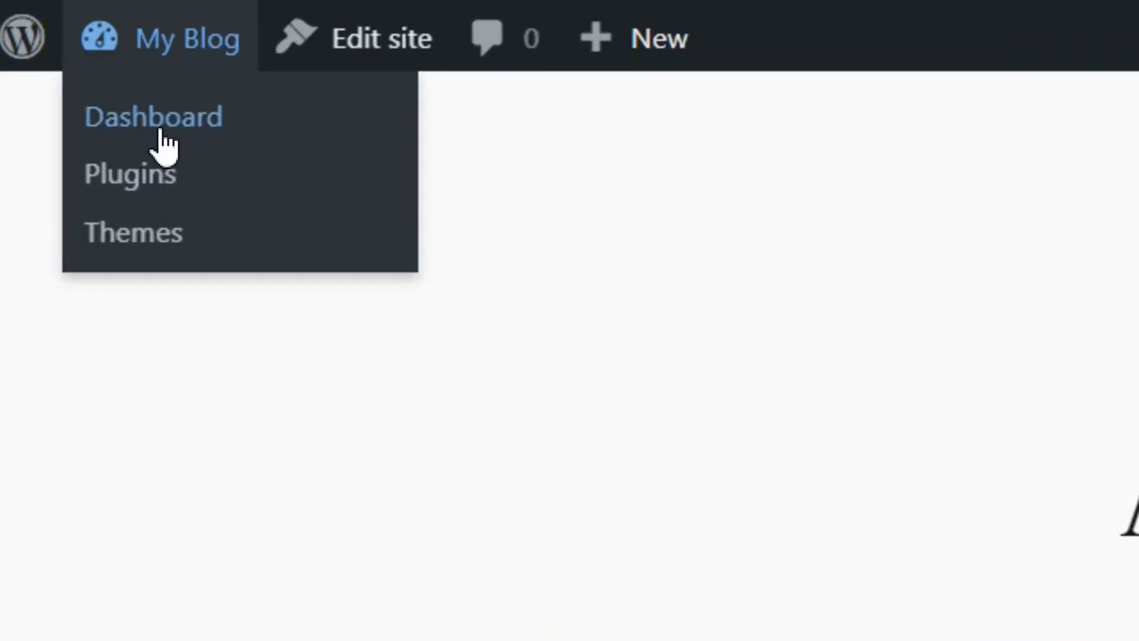
left_click(160, 131)
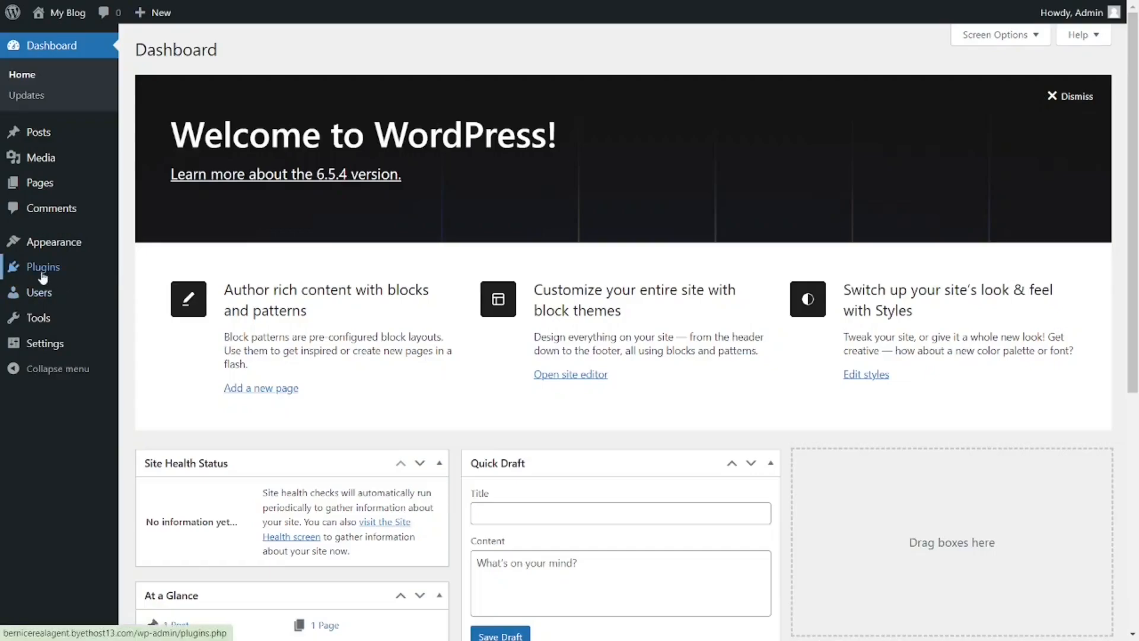
Search the plugin directory for wpvivid, then install and activate the Migration, Backup, Staging – WPvivid plugin.
mouse_move(35, 274)
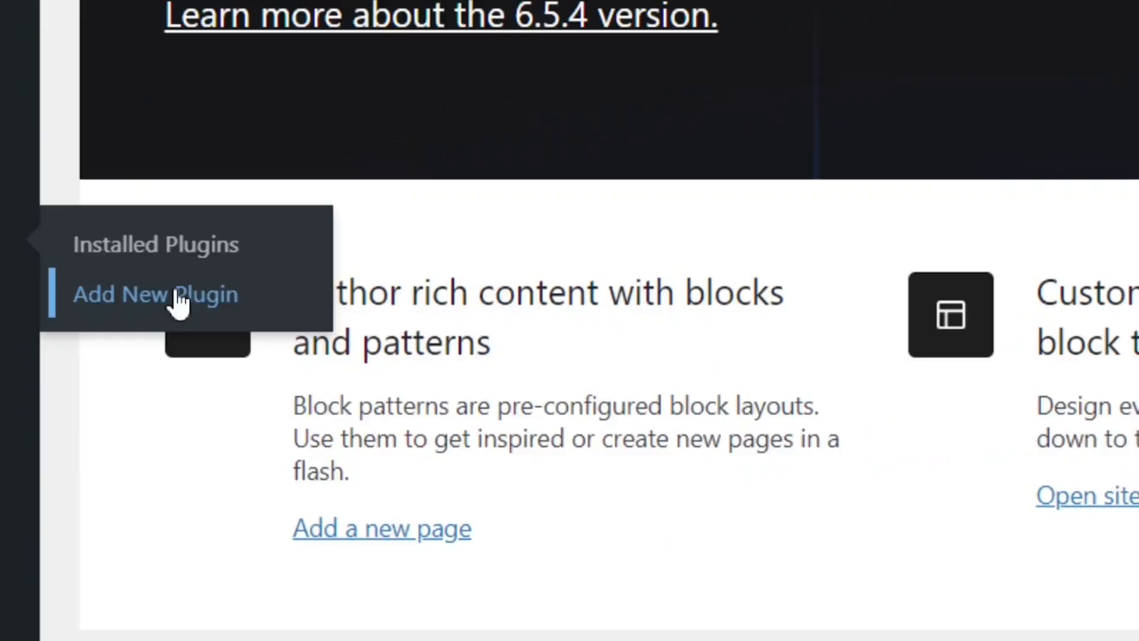
left_click(530, 329)
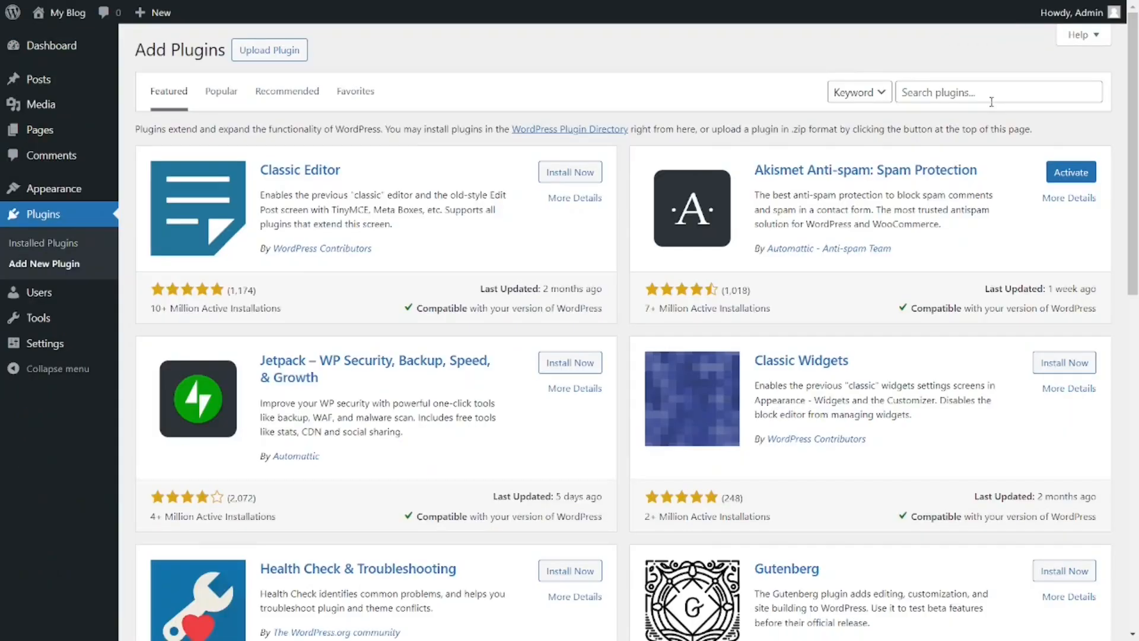
left_click(981, 95)
type("wpvivid")
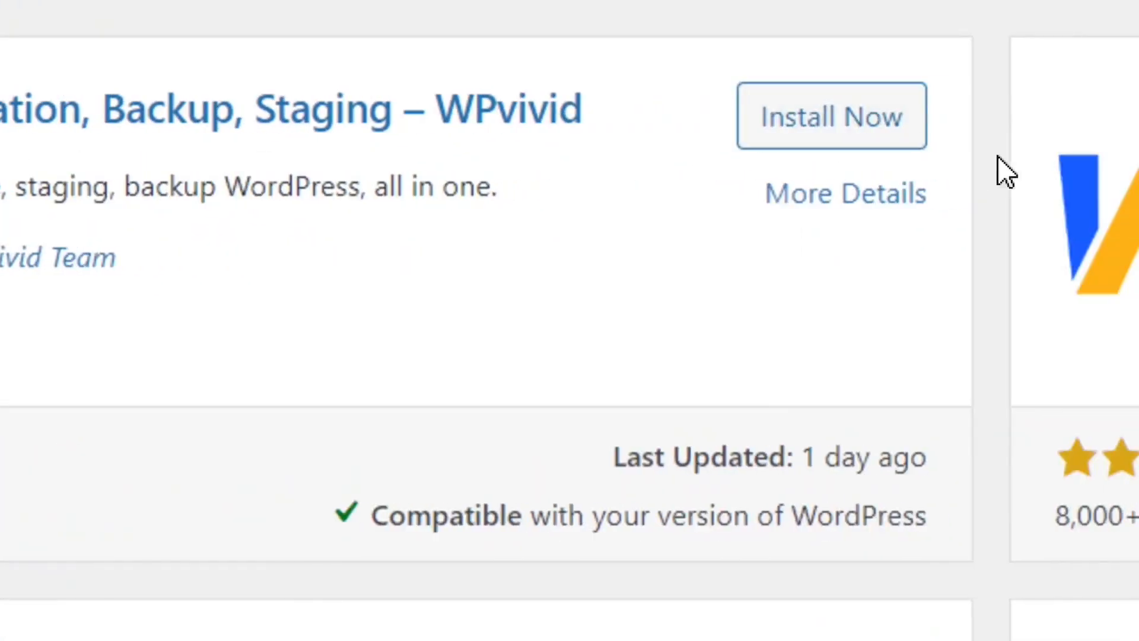
left_click(846, 134)
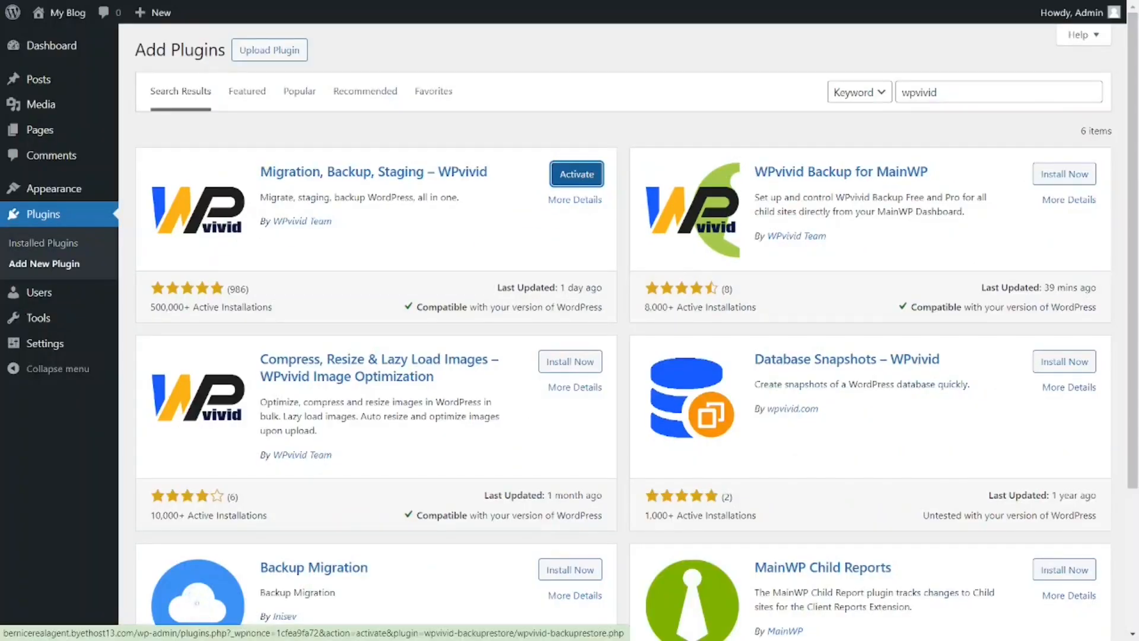
left_click(576, 174)
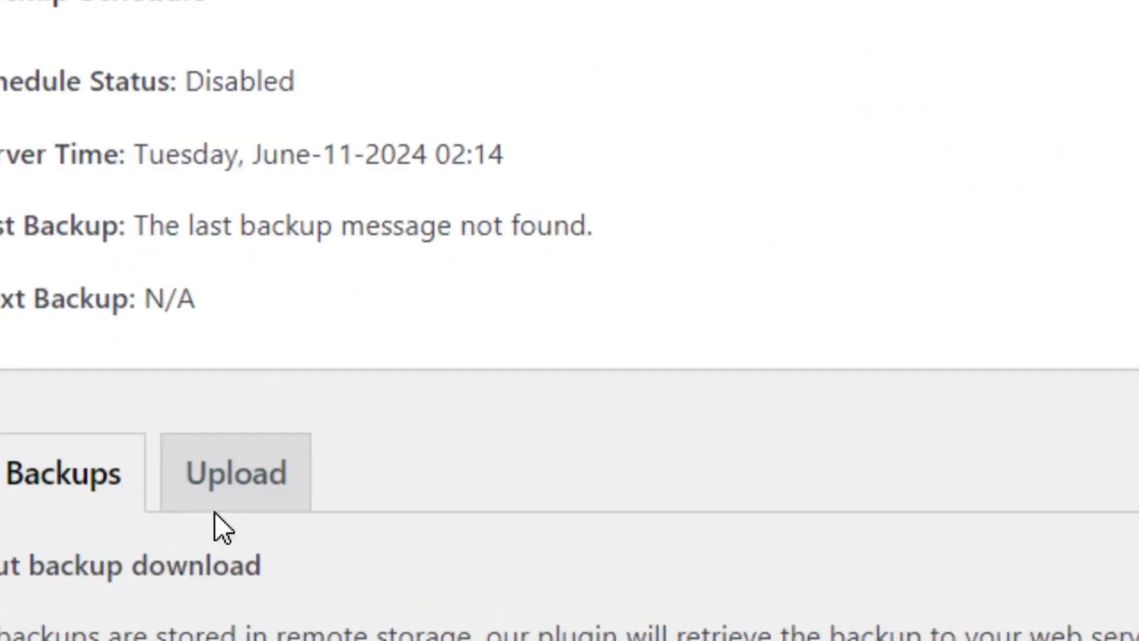
left_click(238, 509)
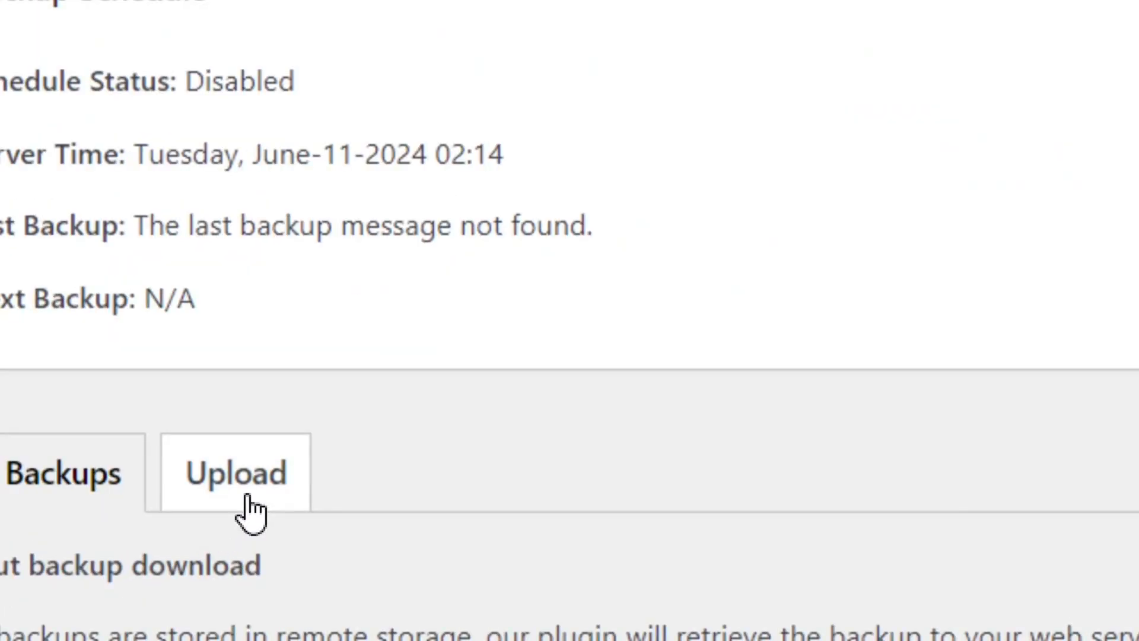
left_click(250, 511)
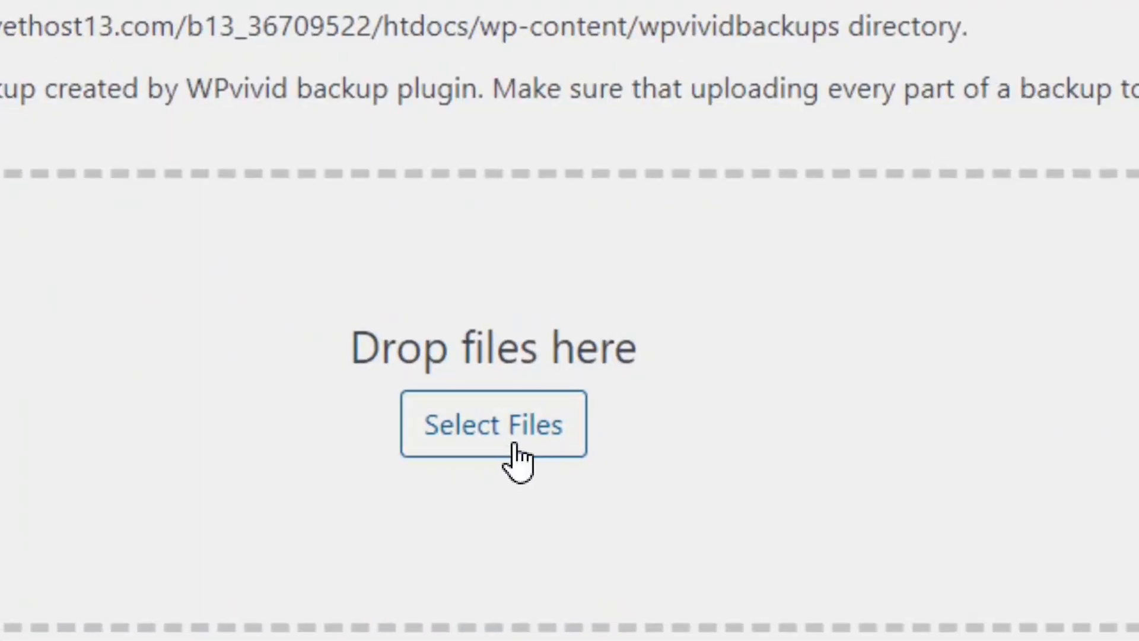
left_click(476, 442)
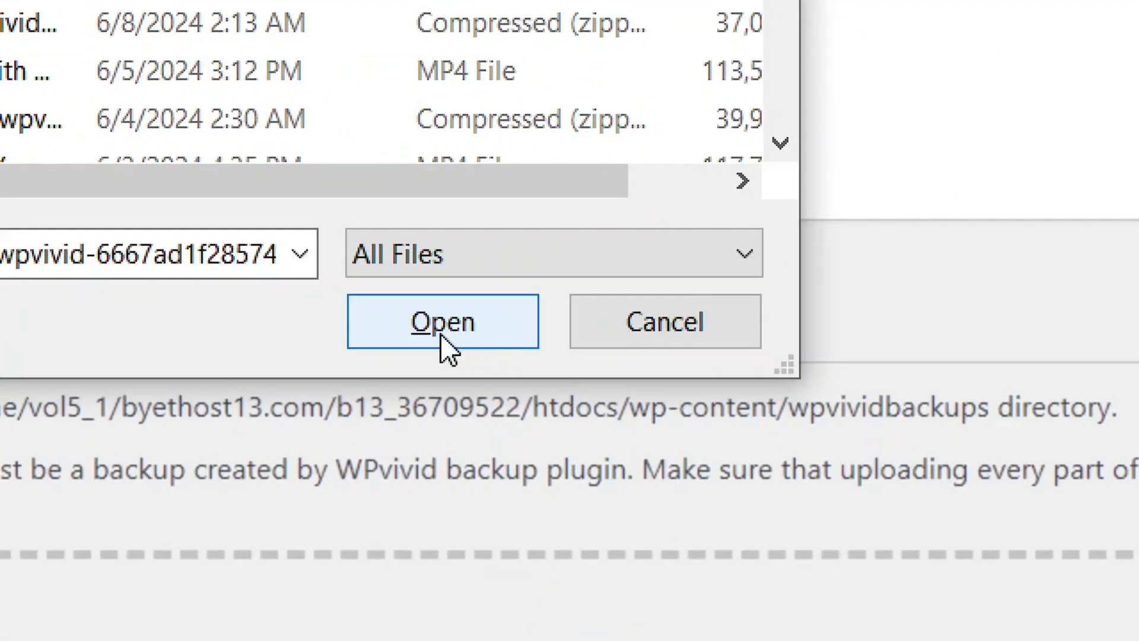
left_click(446, 335)
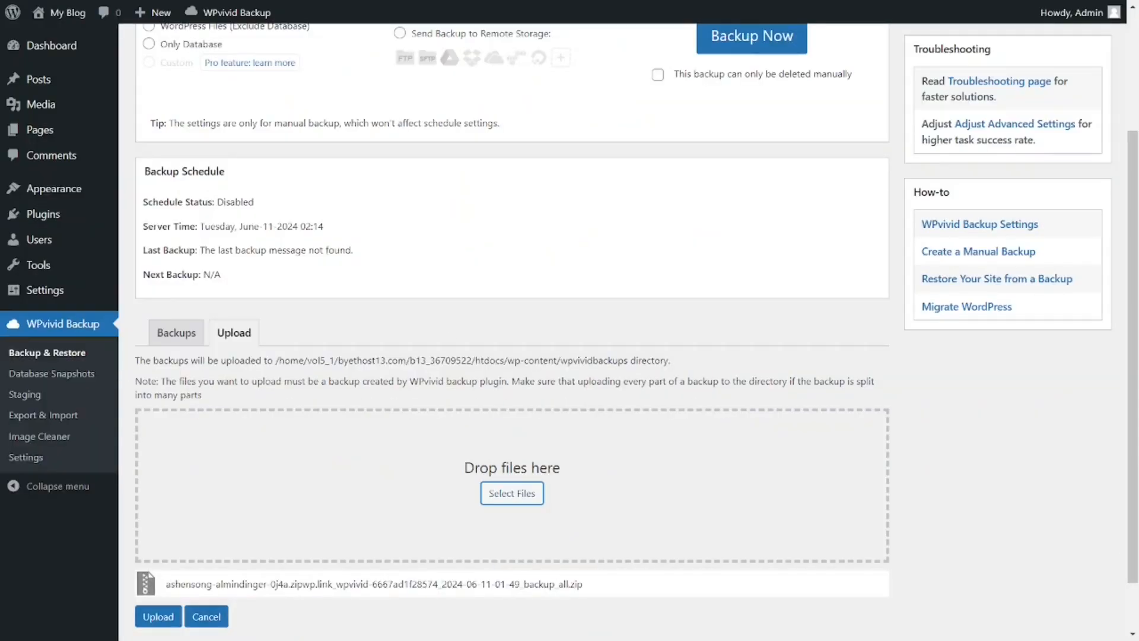
scroll(136, 526, "down", 2)
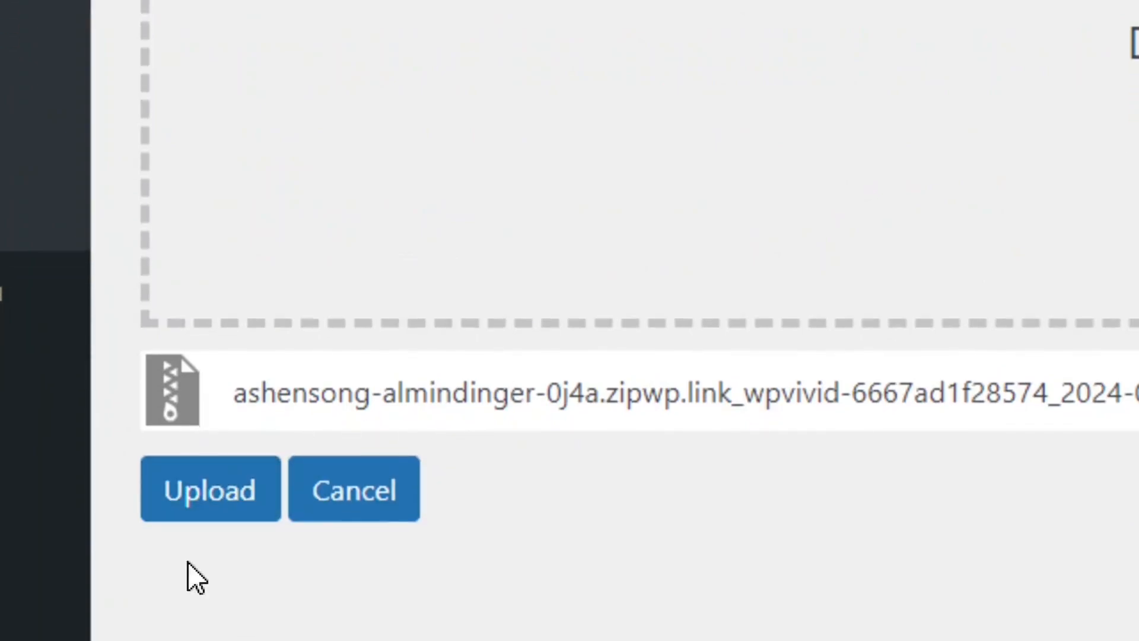
left_click(204, 598)
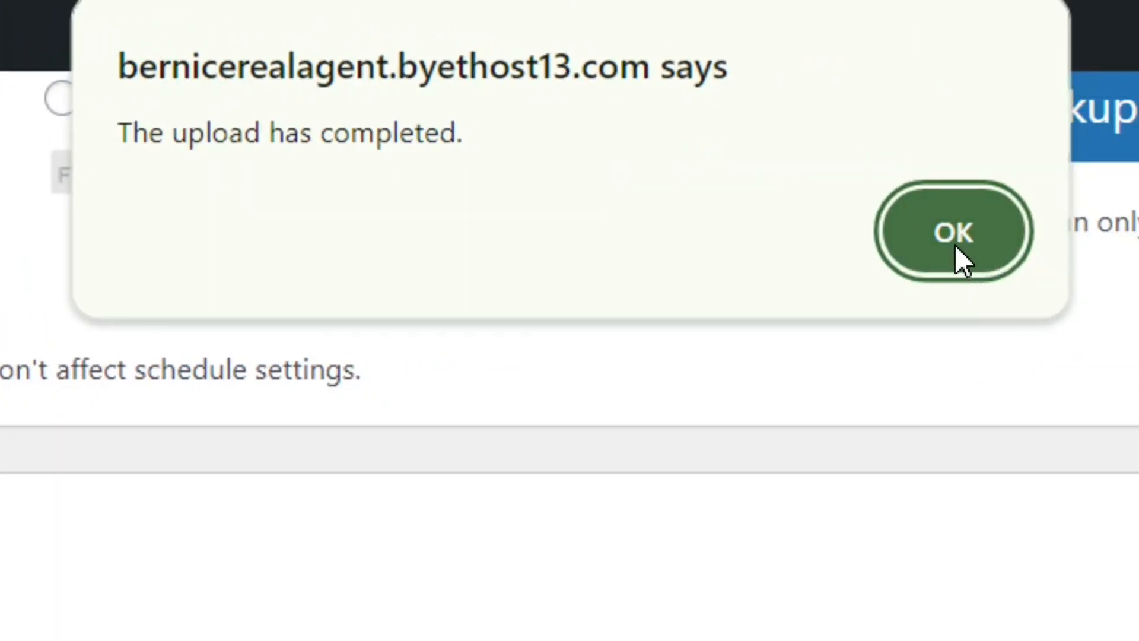
left_click(956, 248)
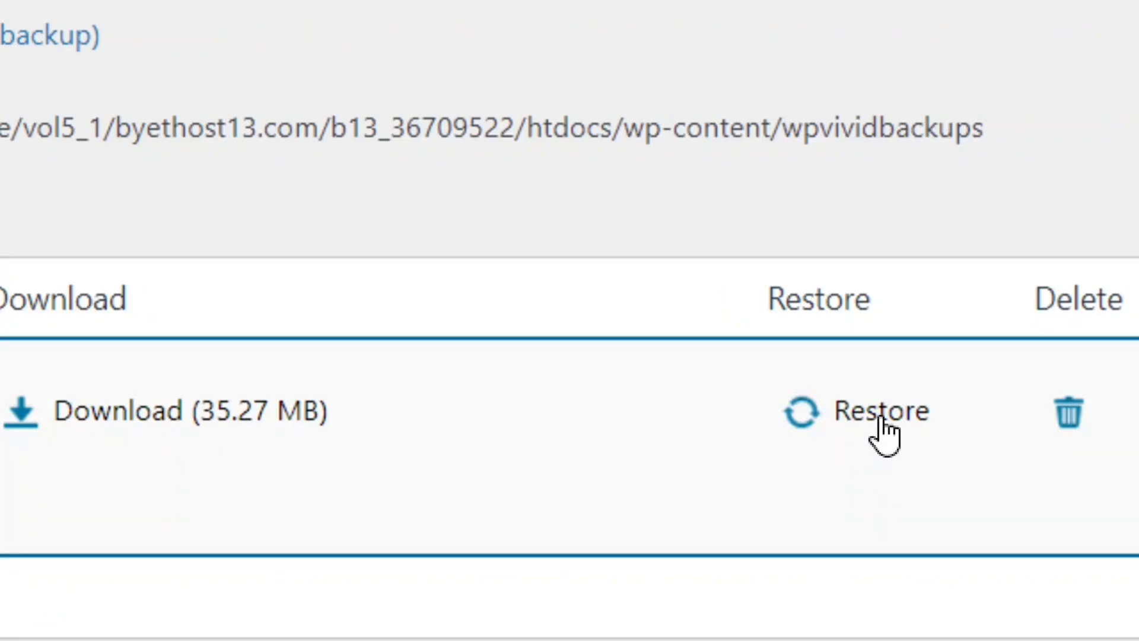
Restore the site from the uploaded WPvivid backup and confirm the prompts.
left_click(881, 419)
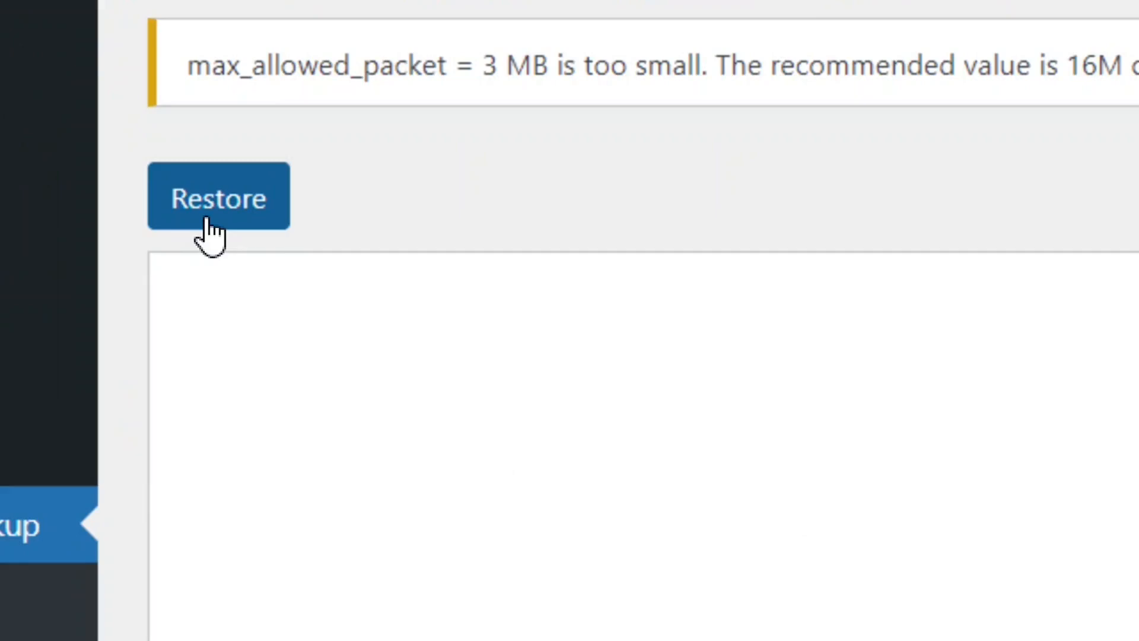
left_click(206, 219)
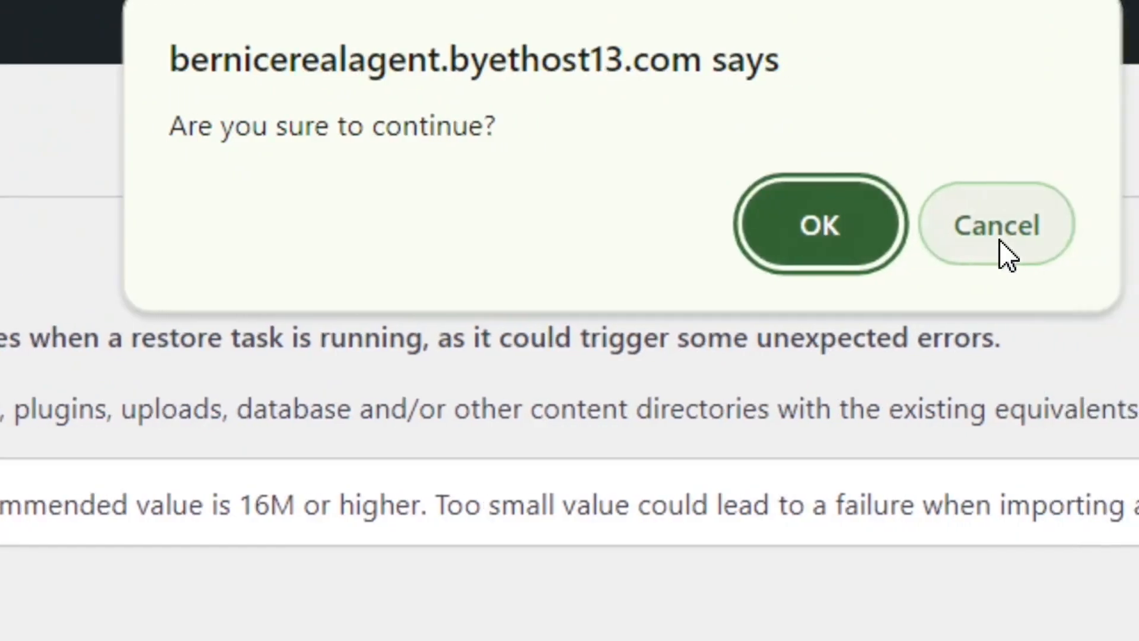
left_click(817, 225)
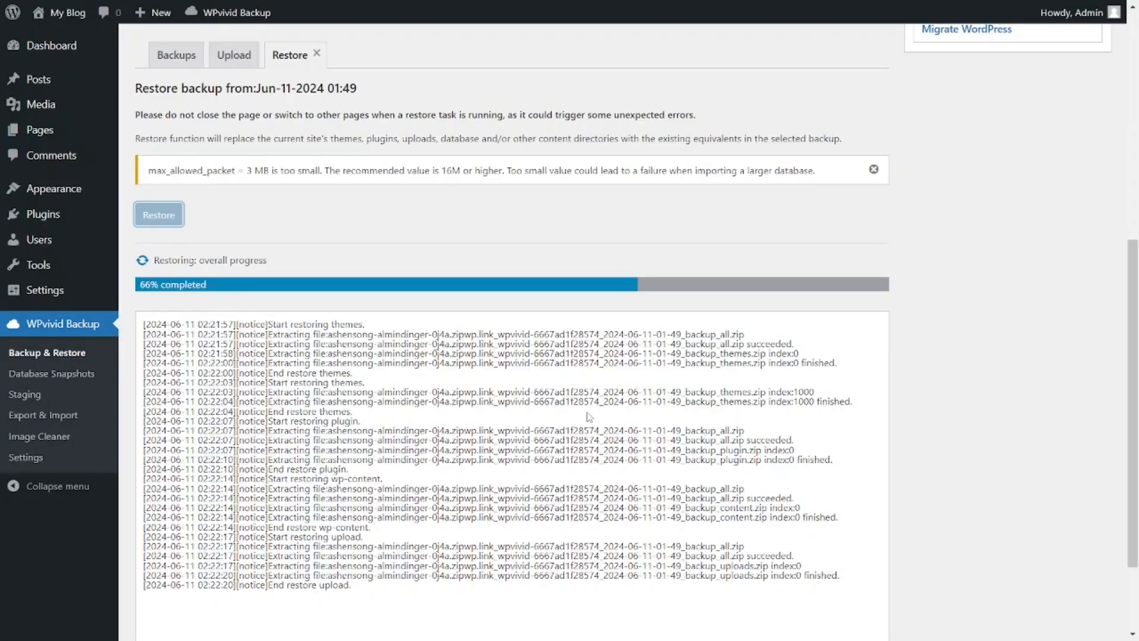
scroll(156, 178, "down", 2)
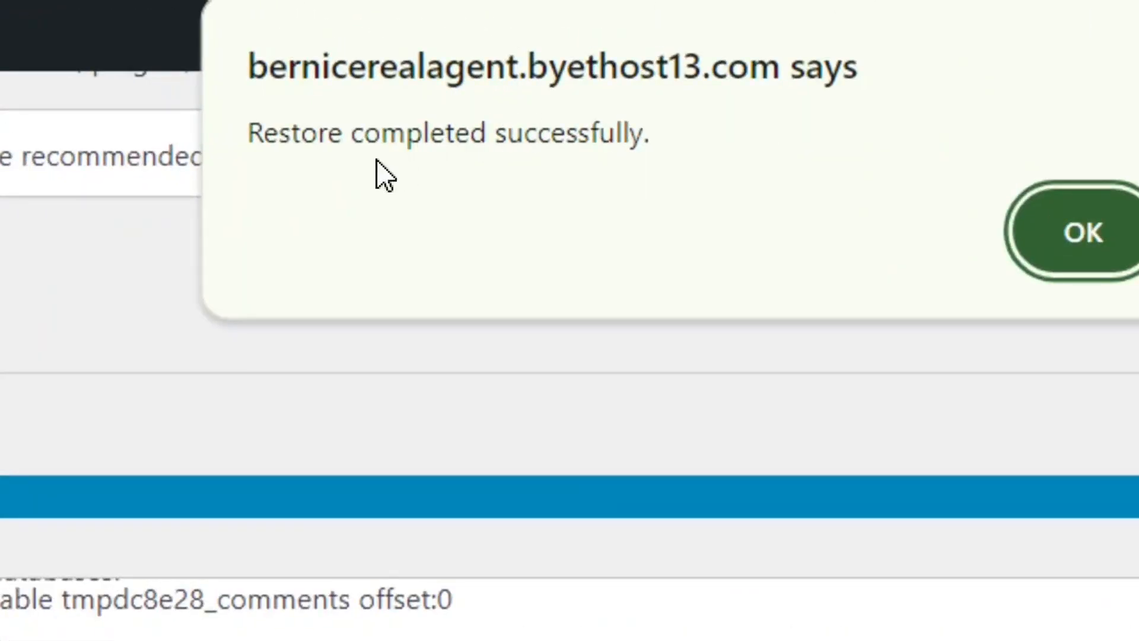
left_click(1092, 237)
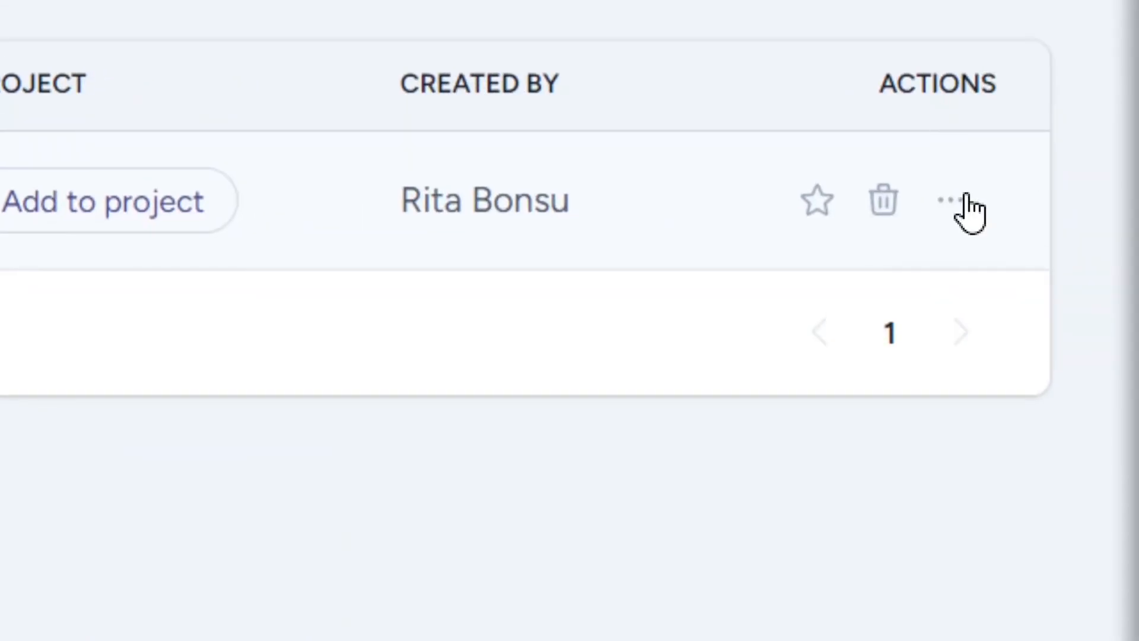
Copy the username from the site's login credentials in ZipWP and paste it into the WordPress login form.
left_click(952, 203)
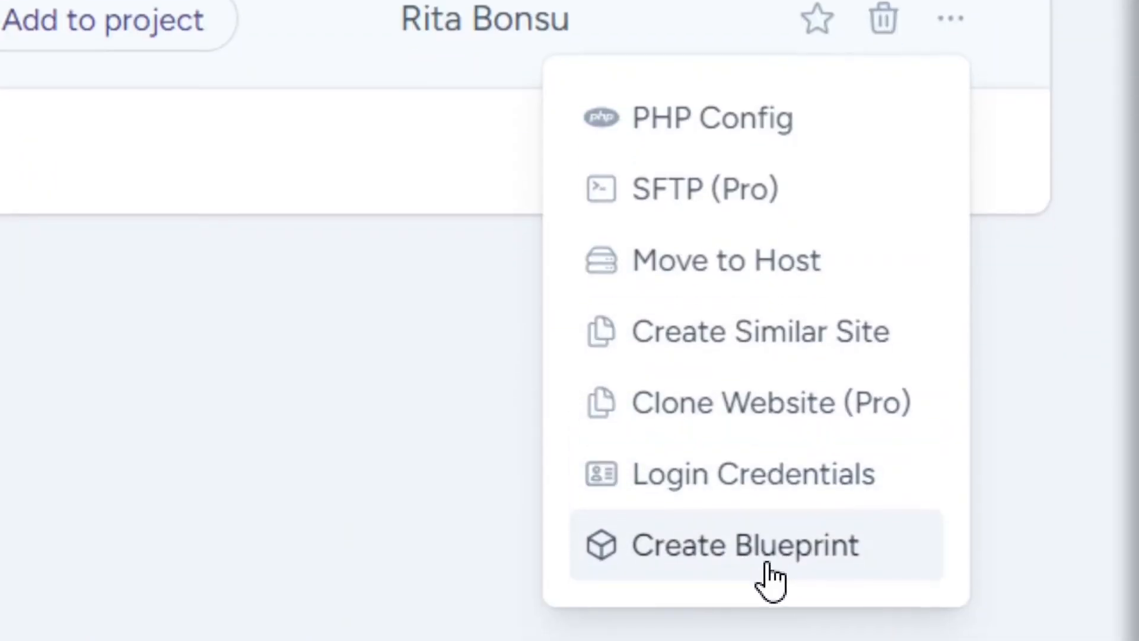
left_click(752, 487)
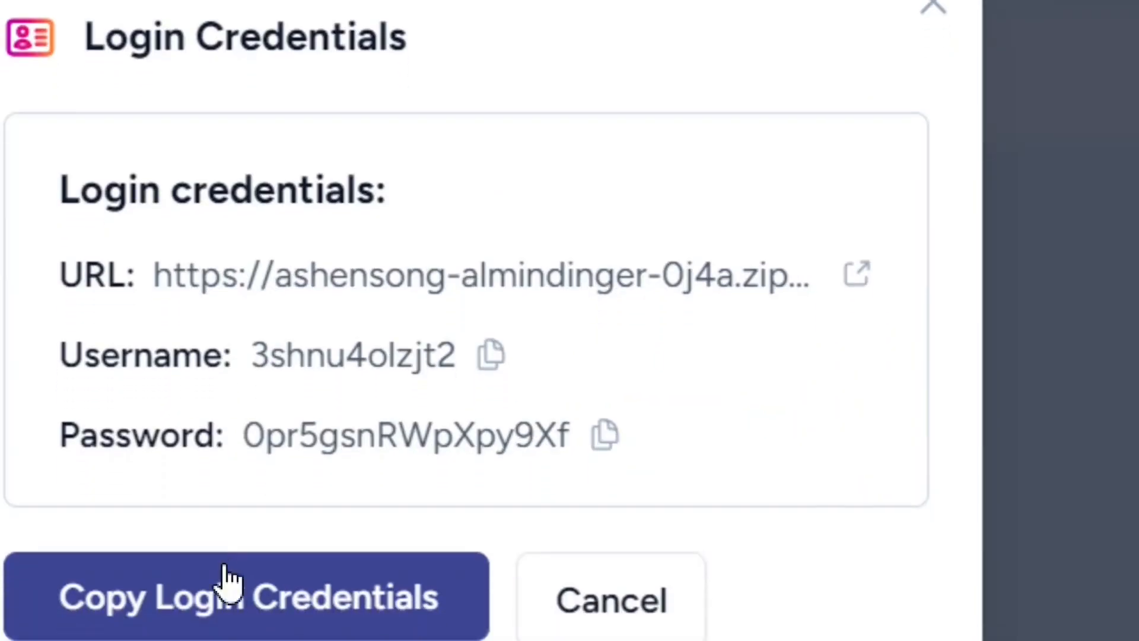
left_click_drag(333, 355, 175, 356)
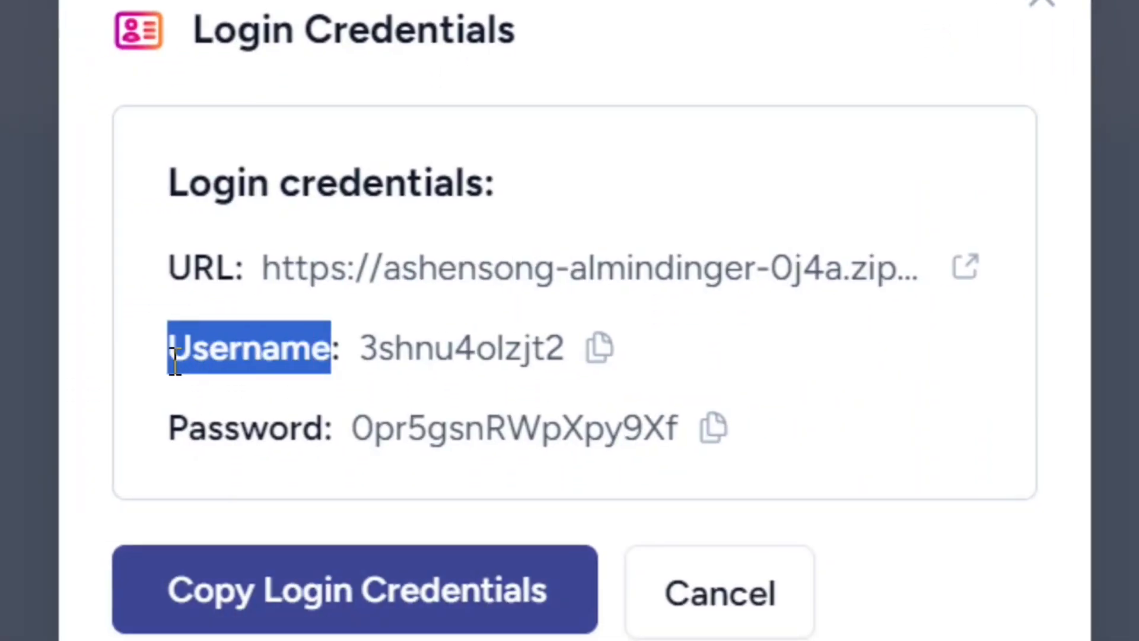
left_click(605, 363)
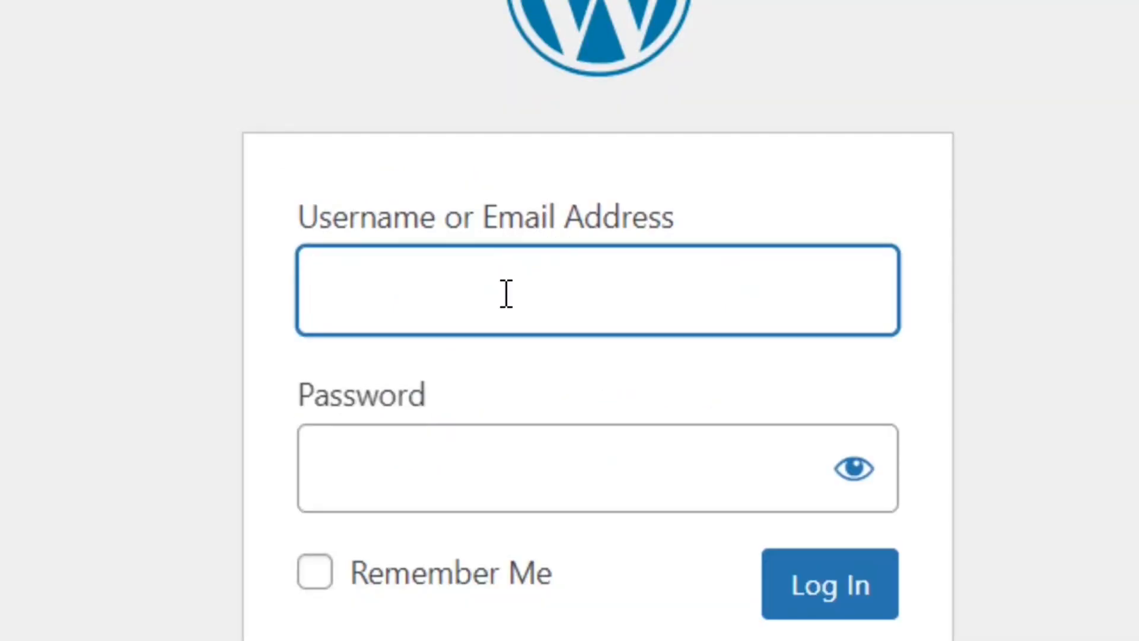
left_click(506, 293)
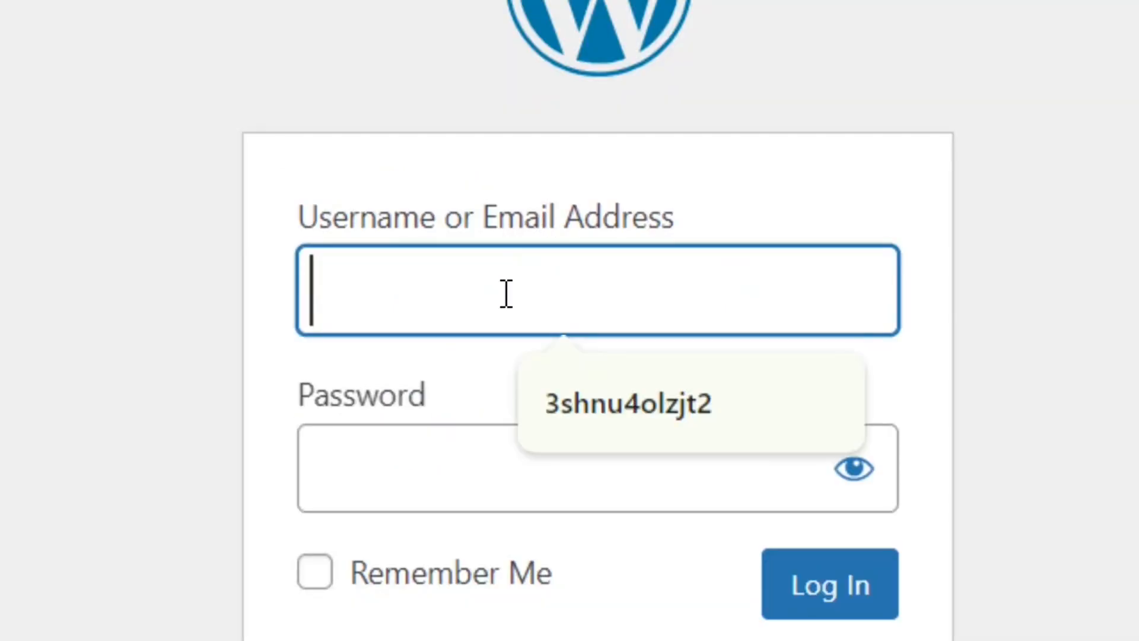
key("ctrl+v")
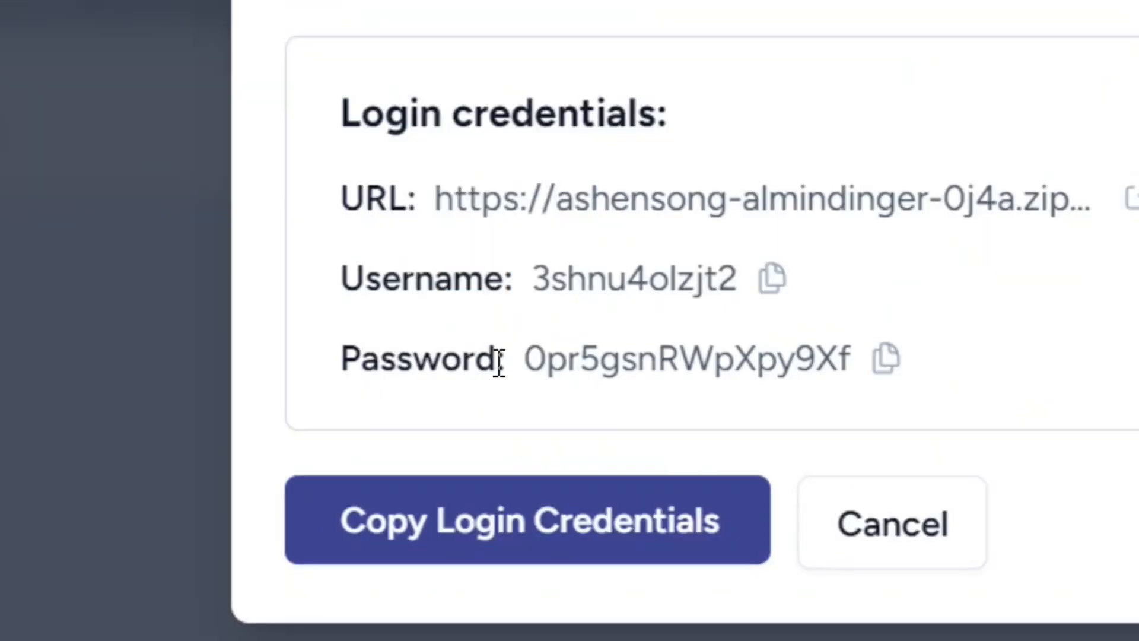
Copy the password from the ZipWP login credentials, paste it into the WordPress password field and log in.
left_click_drag(498, 359, 344, 371)
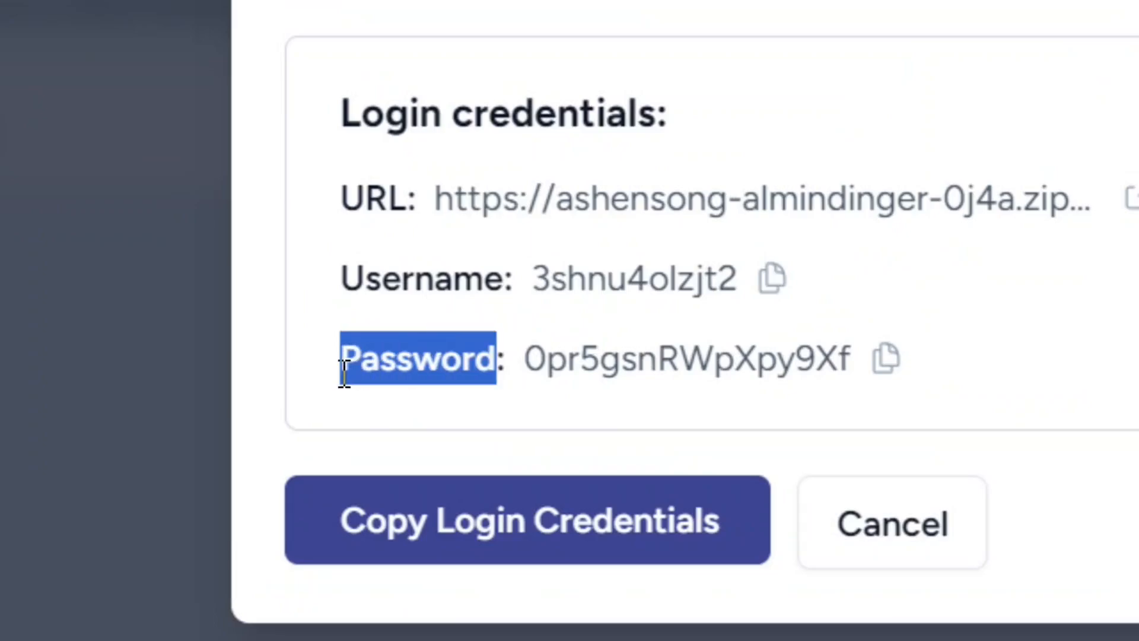
left_click(881, 364)
left_click(502, 356)
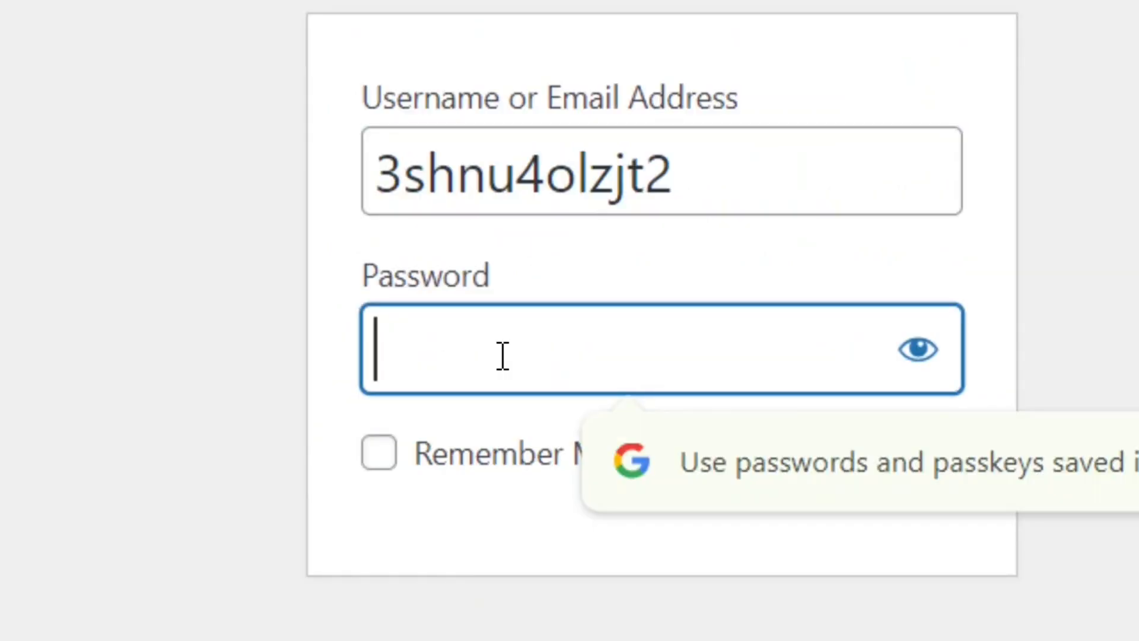
key("ctrl+v")
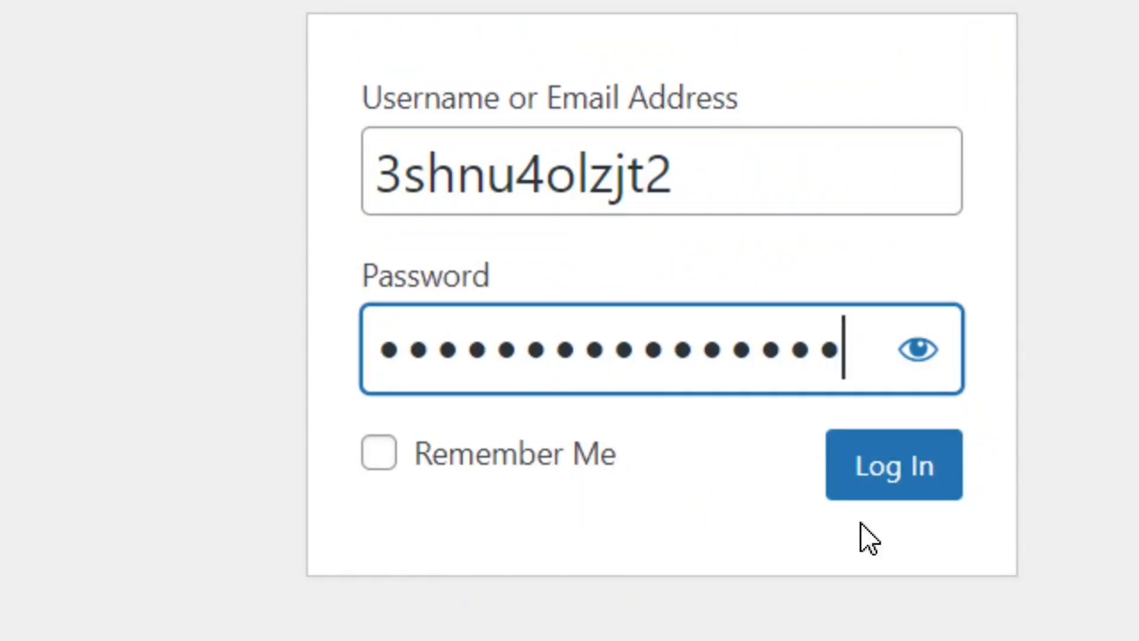
left_click(913, 498)
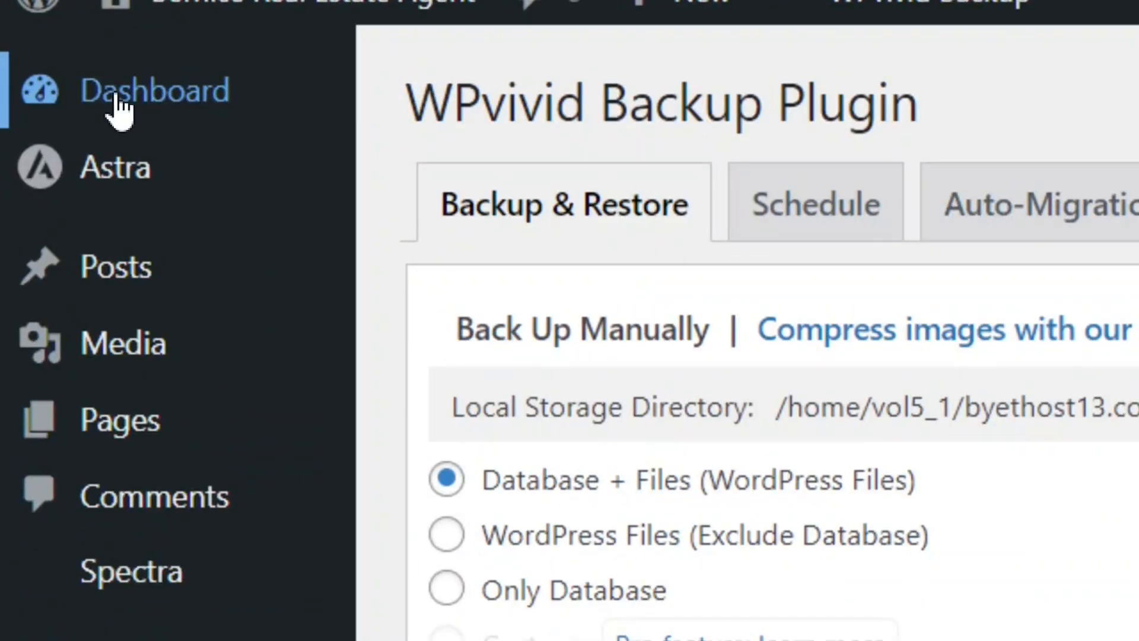
Open the restored site's dashboard, visit the live Bernice Real Estate Agent site and look through its homepage.
mouse_move(40, 47)
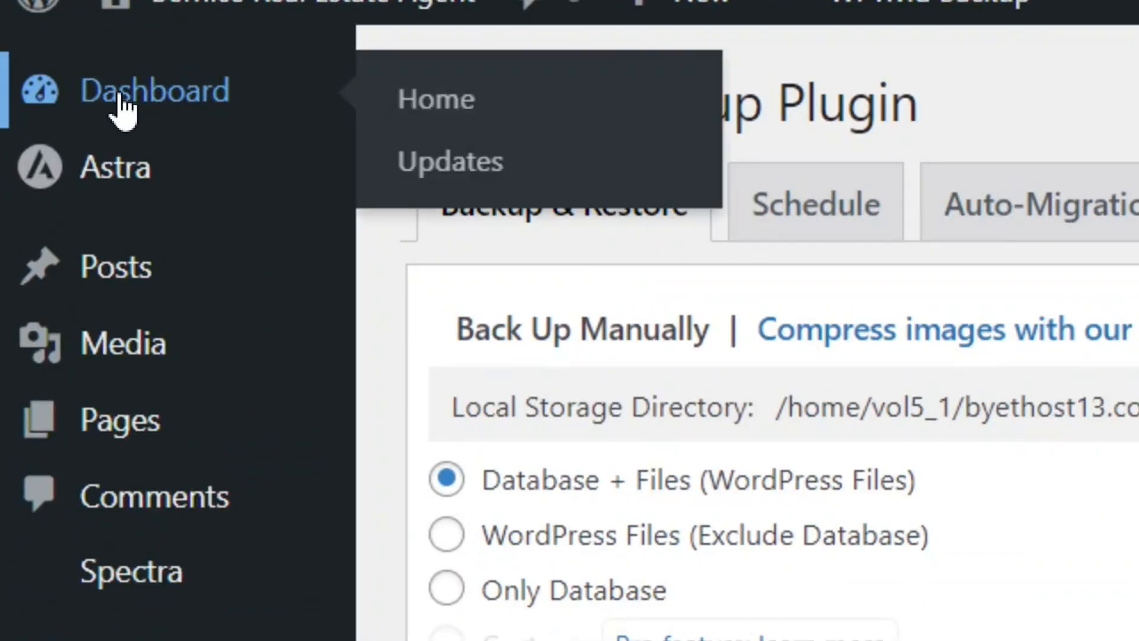
left_click(122, 101)
mouse_move(297, 6)
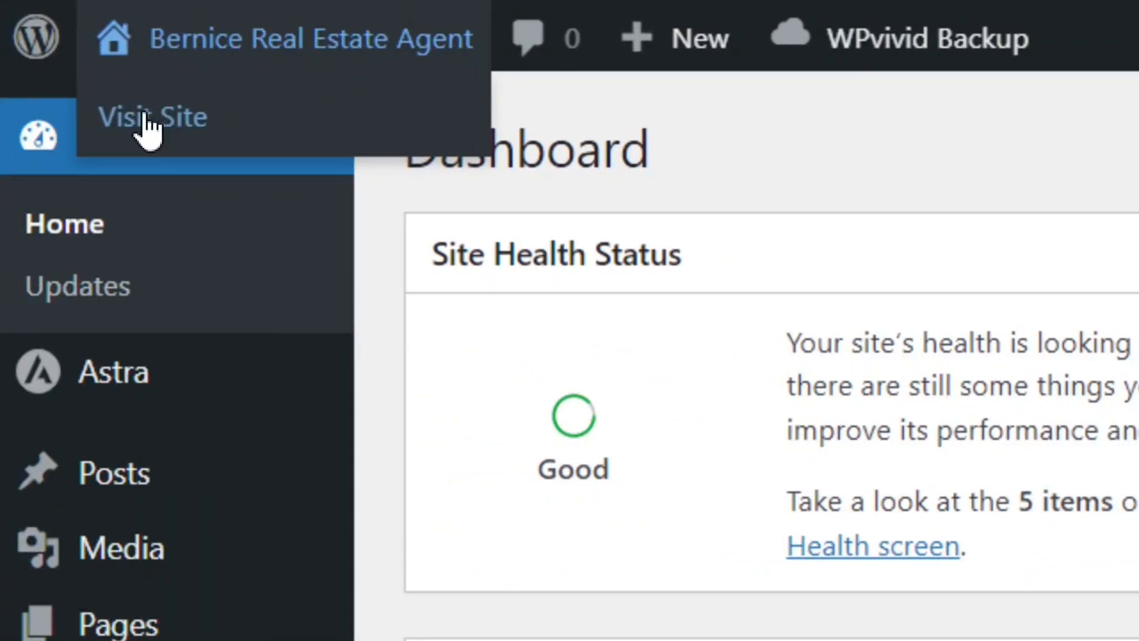
left_click(146, 122)
scroll(570, 333, "down", 15)
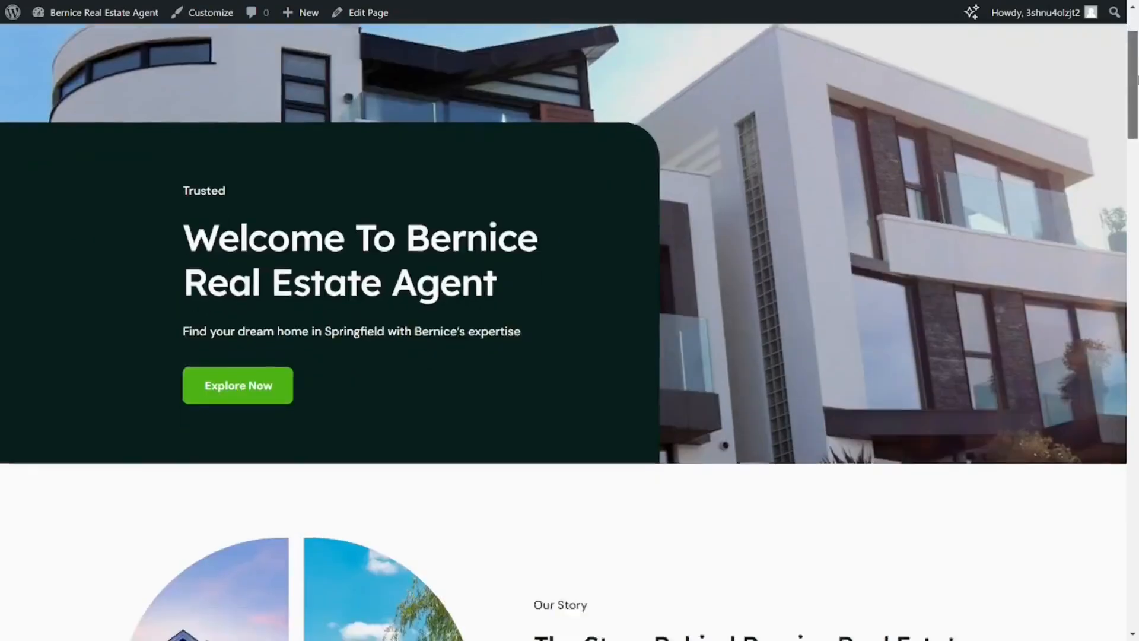
scroll(570, 332, "down", 15)
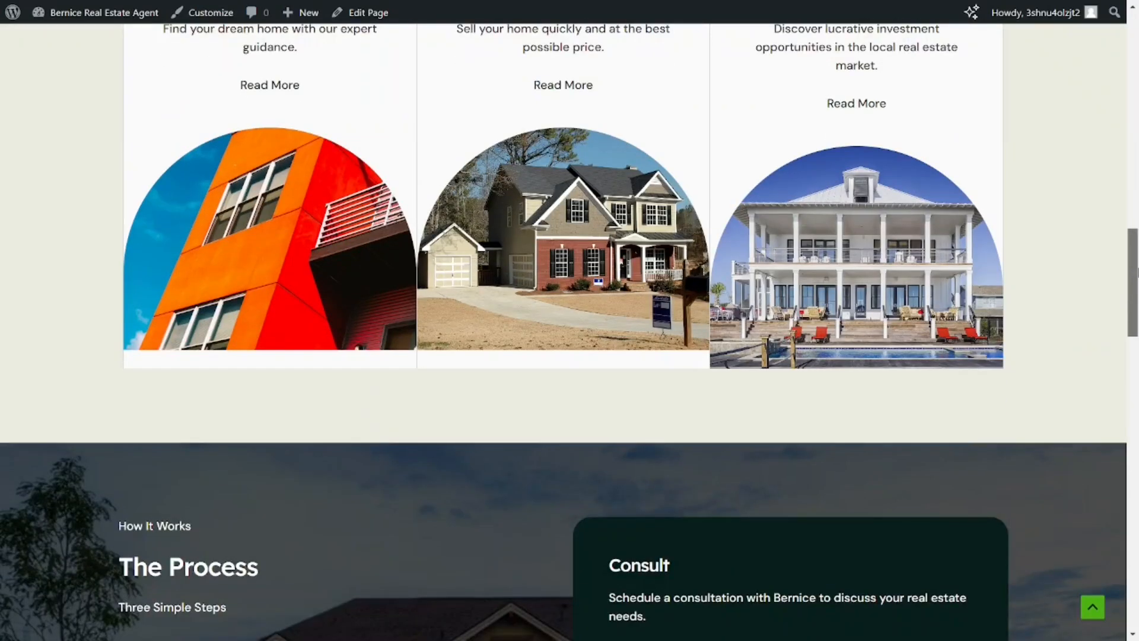
scroll(569, 333, "down", 6)
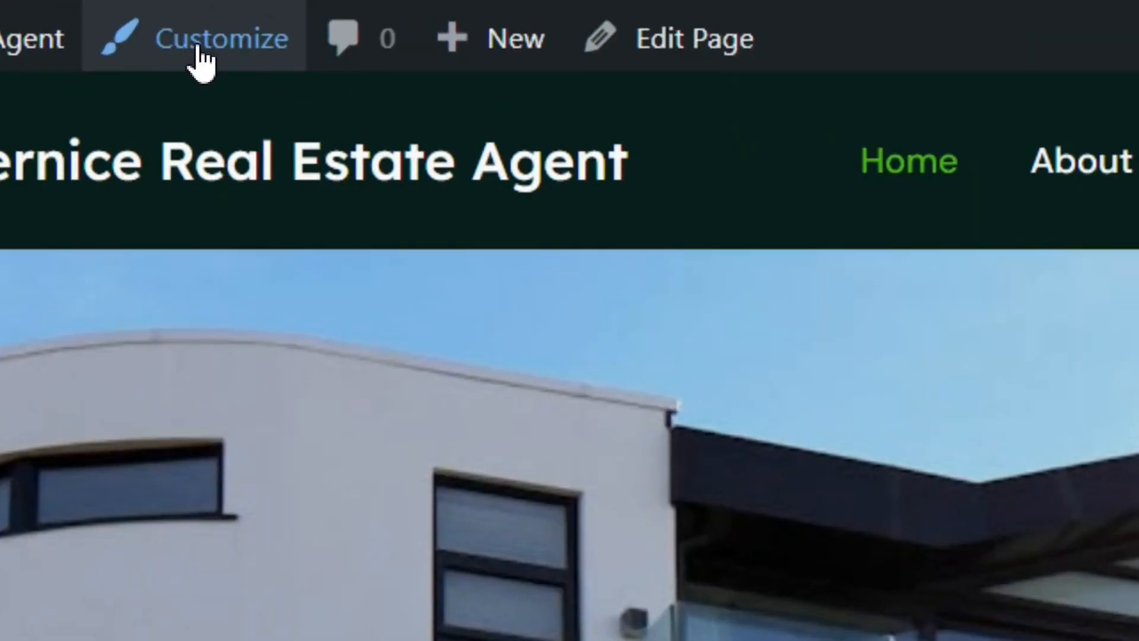
Open the live site in the Customizer and go through the desktop, tablet and mobile preview modes.
left_click(202, 62)
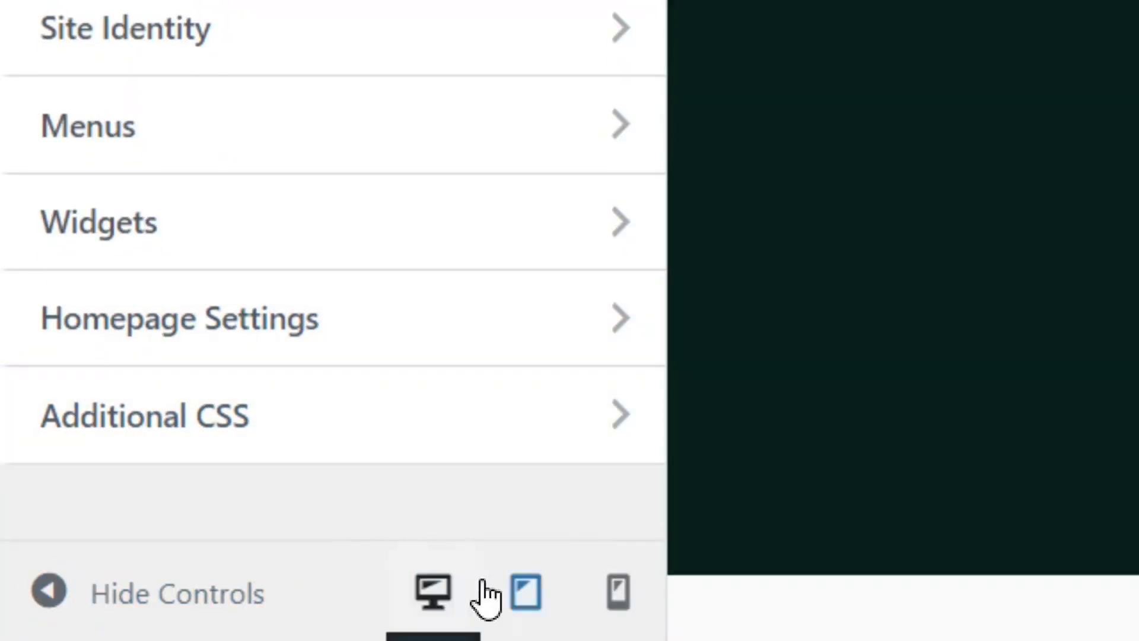
left_click(483, 596)
left_click(436, 602)
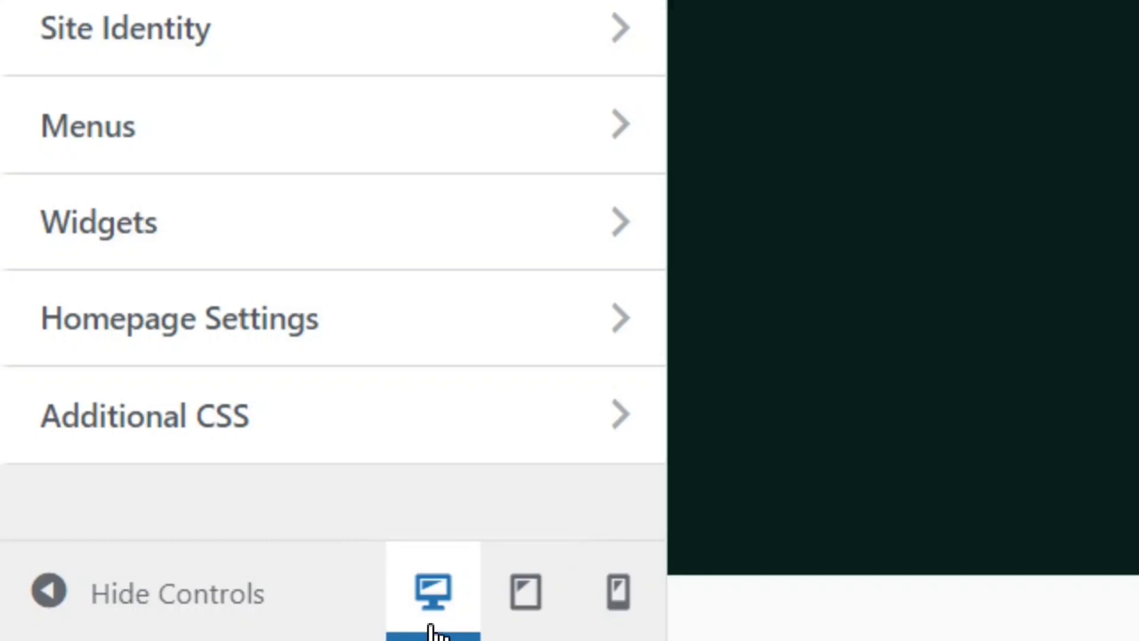
left_click(541, 606)
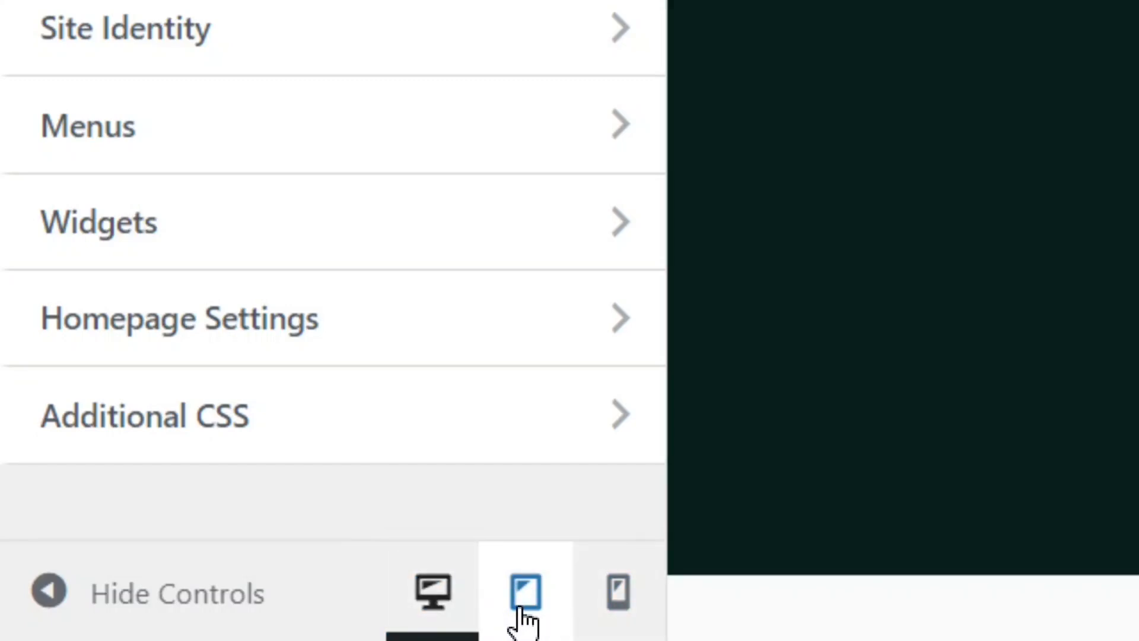
left_click(620, 605)
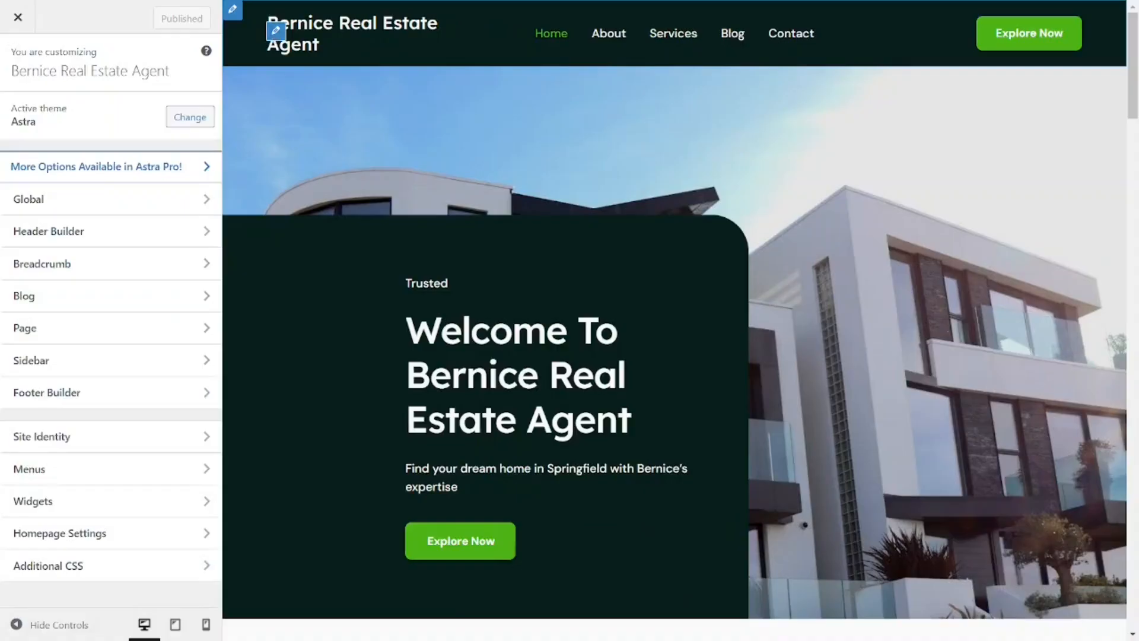
Change the site title to "B. Real Estate Agent" in the header's title settings and publish the change.
left_click(174, 95)
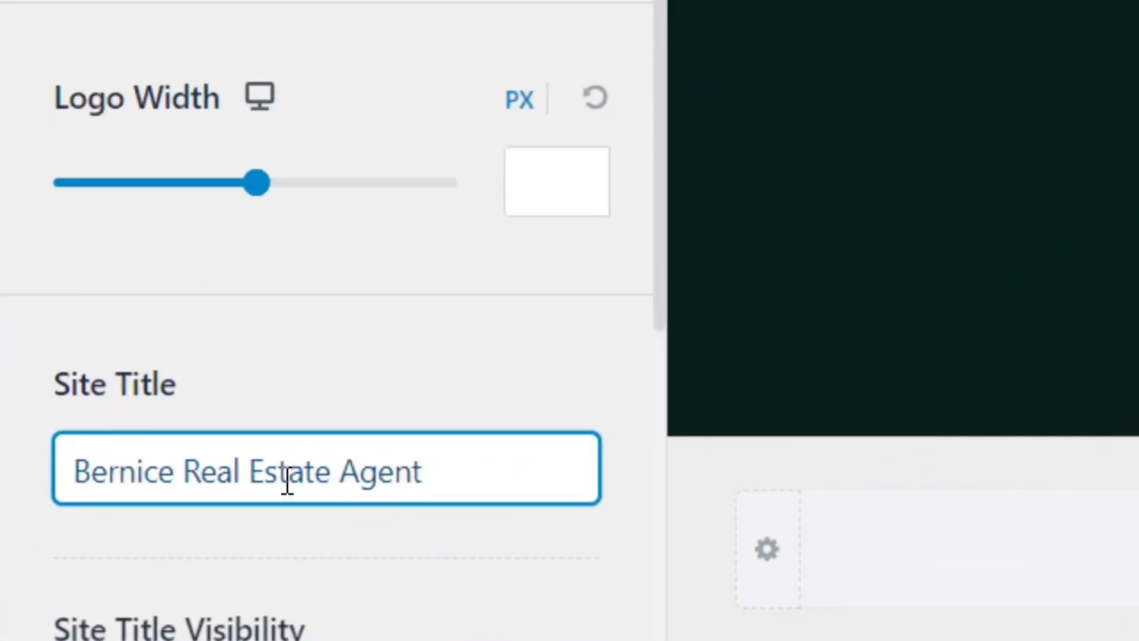
key("BackSpace")
key("BackSpace")
key("BackSpace")
key("BackSpace")
key("BackSpace")
key("BackSpace")
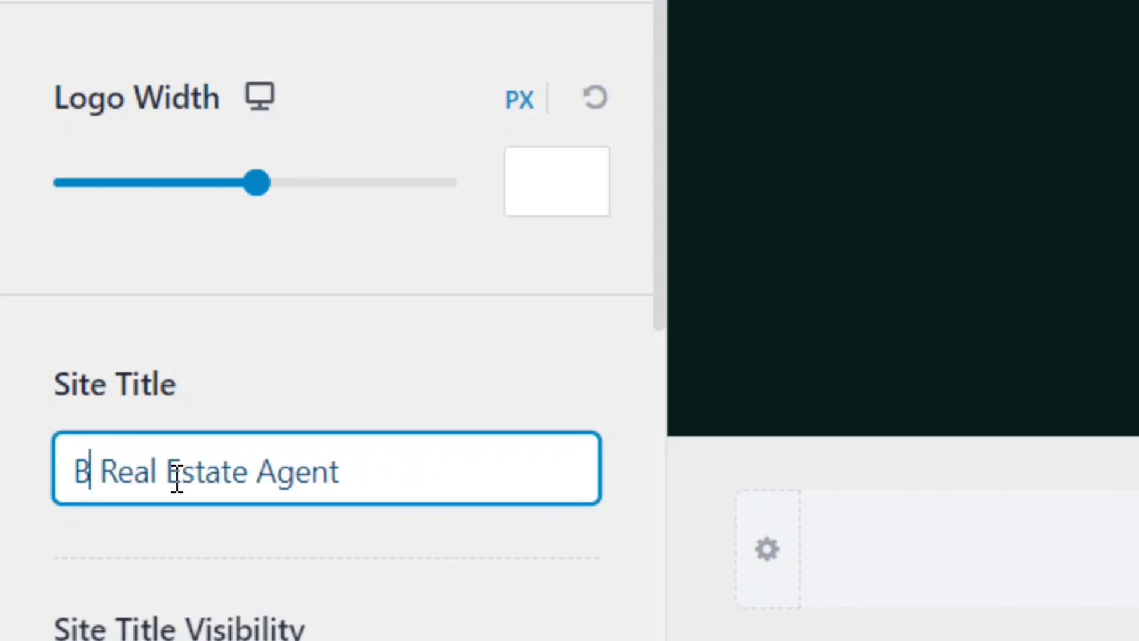
type(".")
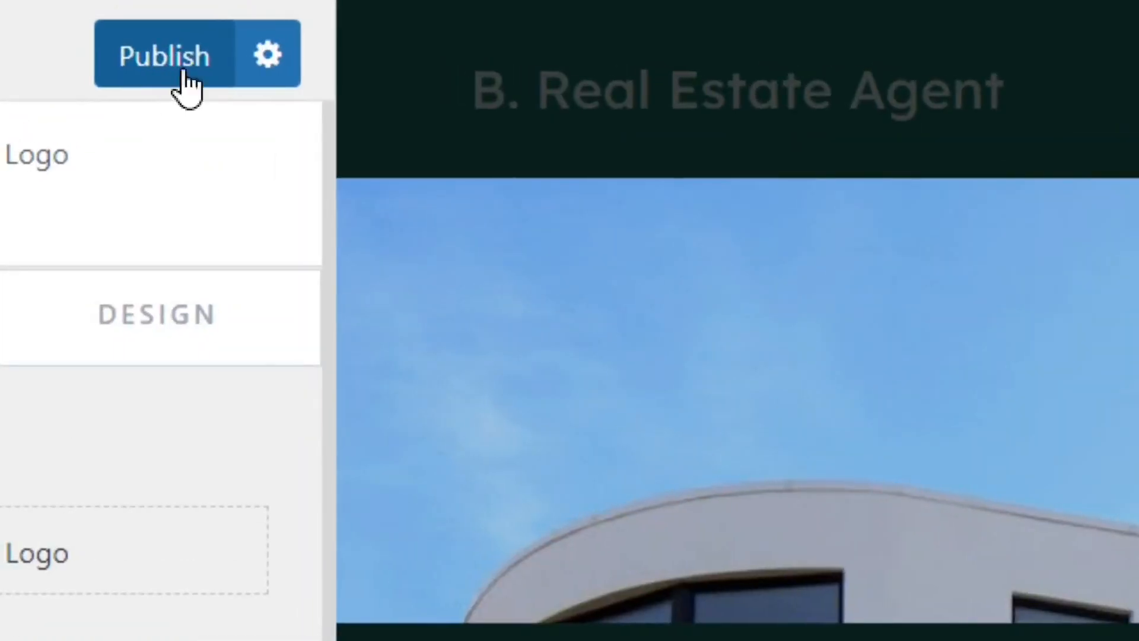
left_click(165, 18)
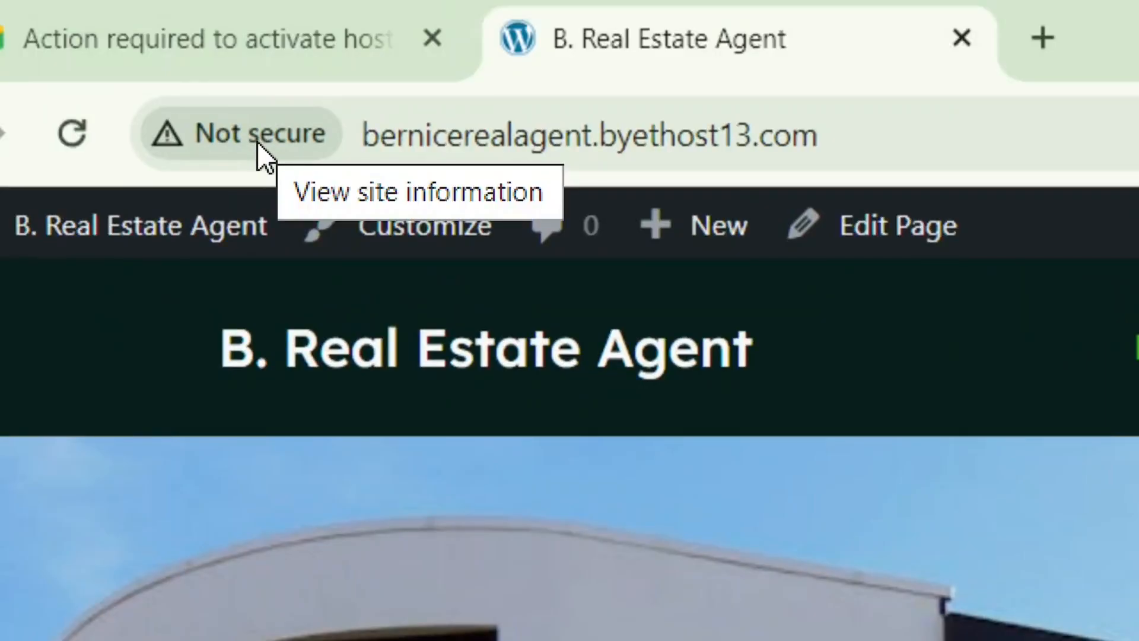
Check the live site's connection security information and look through the homepage down to the client testimonials and contact section.
left_click(257, 141)
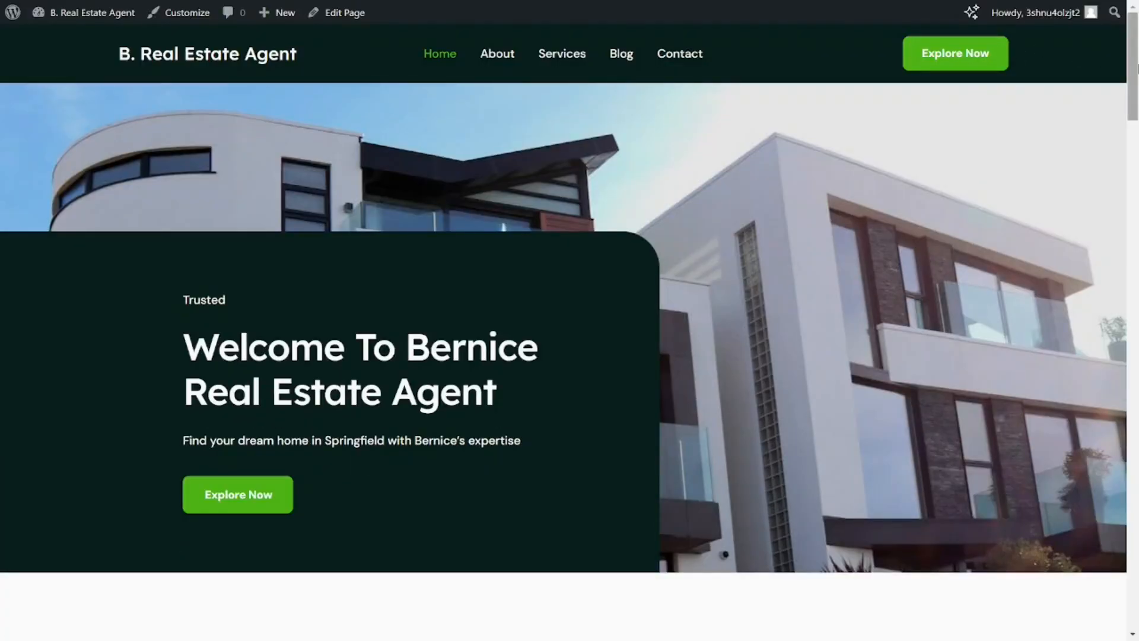
scroll(563, 333, "down", 20)
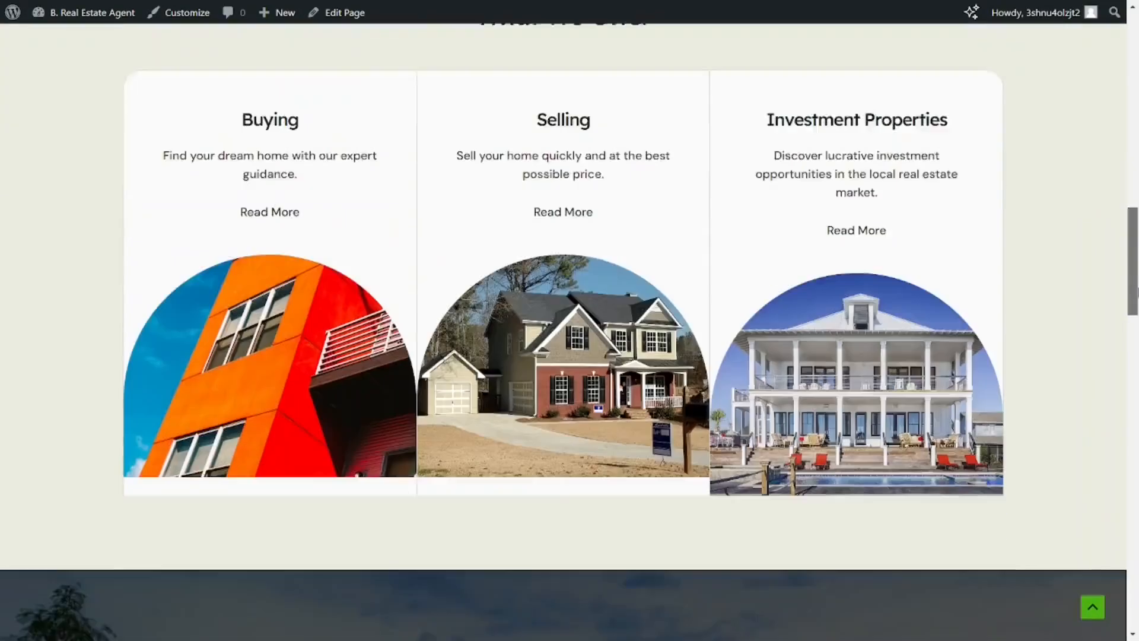
scroll(563, 333, "down", 20)
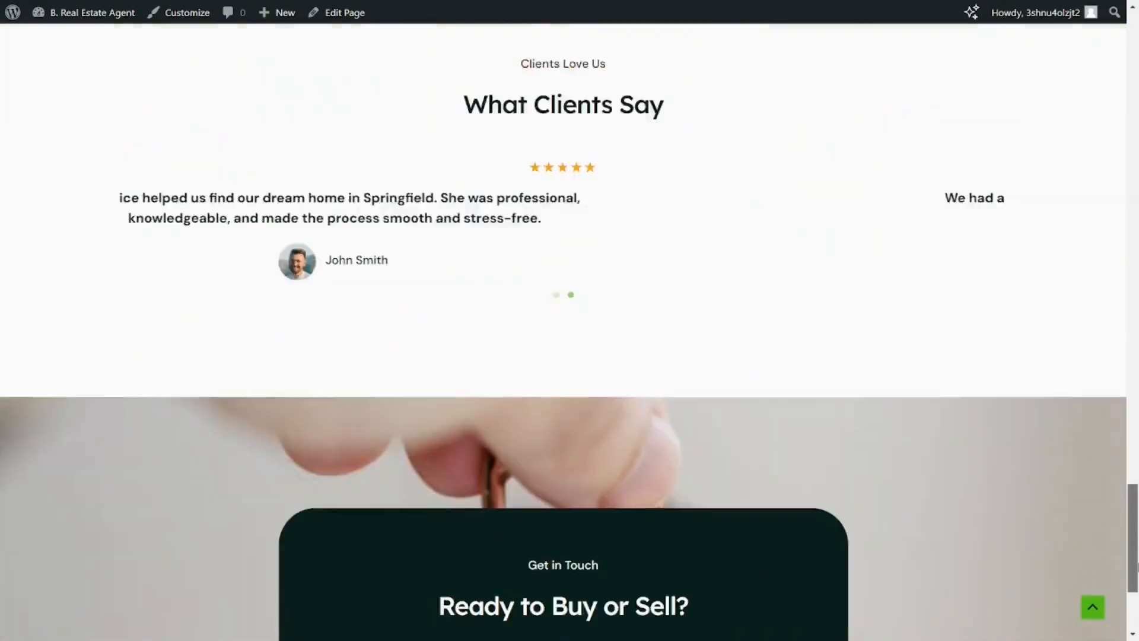